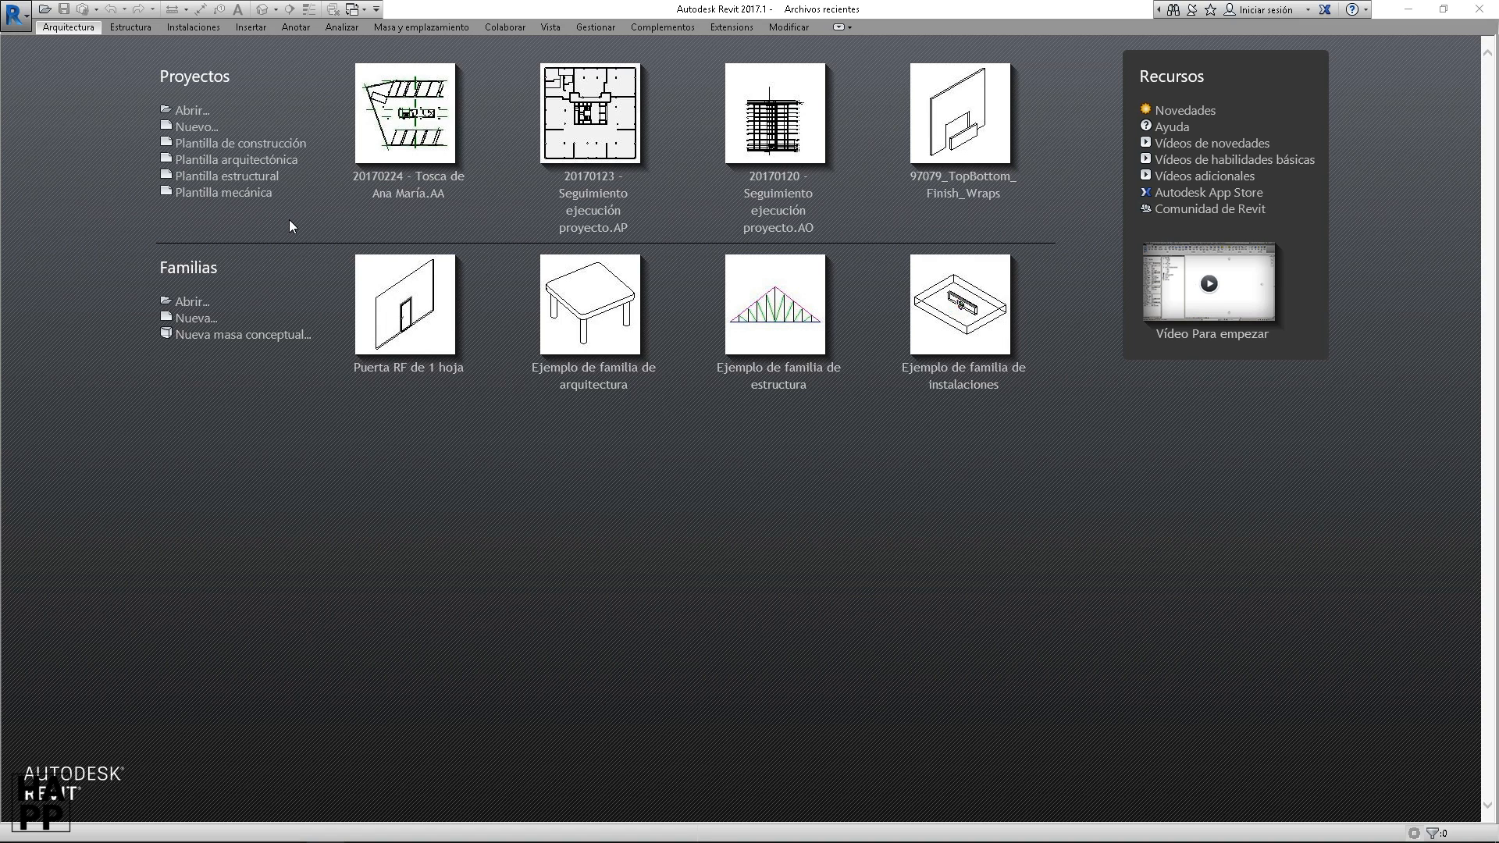
Create a new project from the architectural template (Plantilla arquitectónica)
left_click(259, 167)
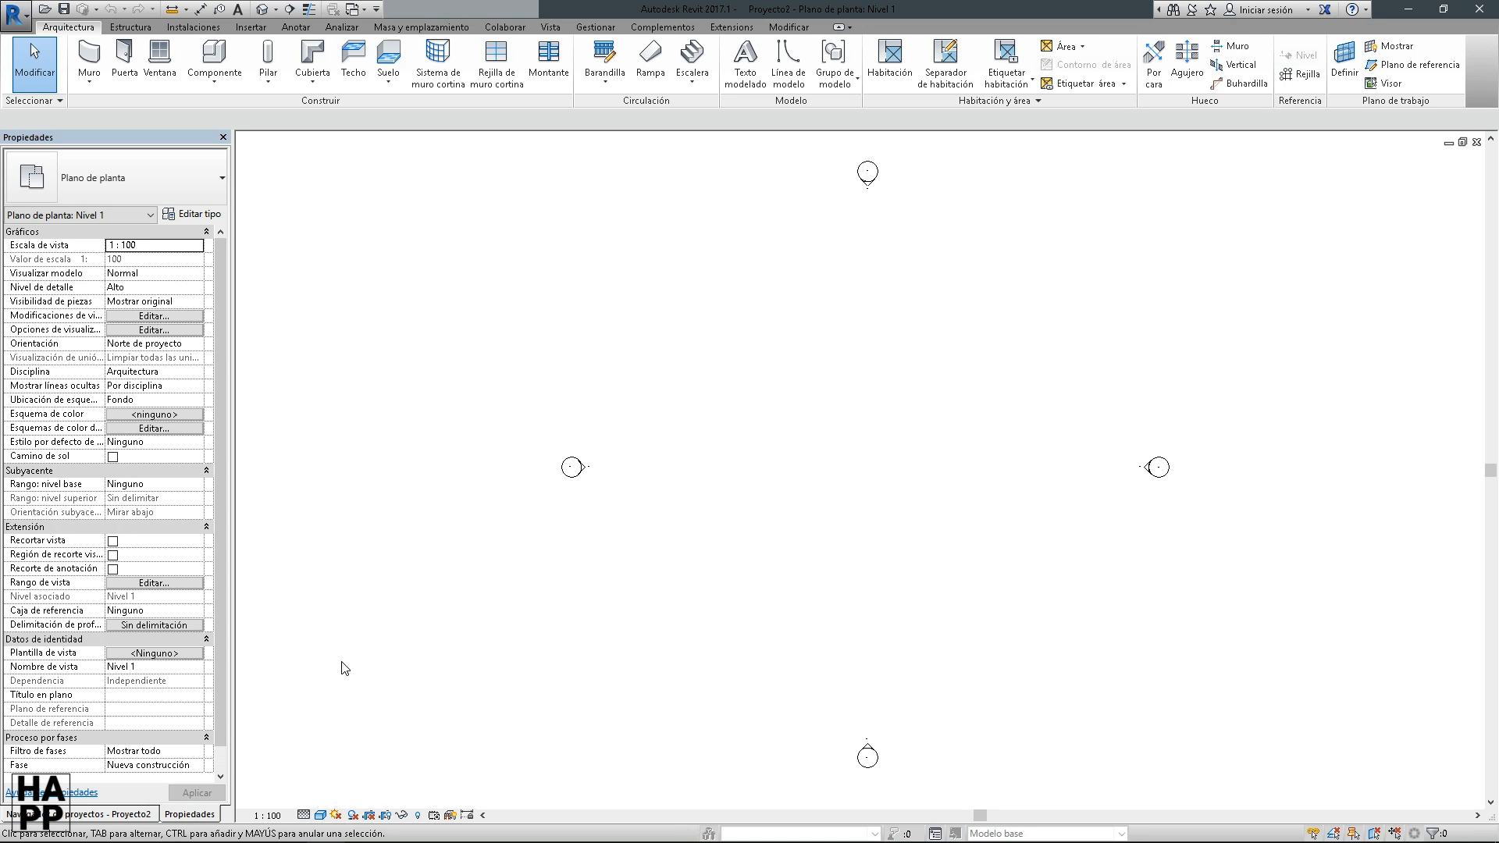
mouse_move(873, 467)
middle_mouse_down()
mouse_move(729, 448)
mouse_move(1014, 475)
mouse_move(882, 477)
middle_mouse_up()
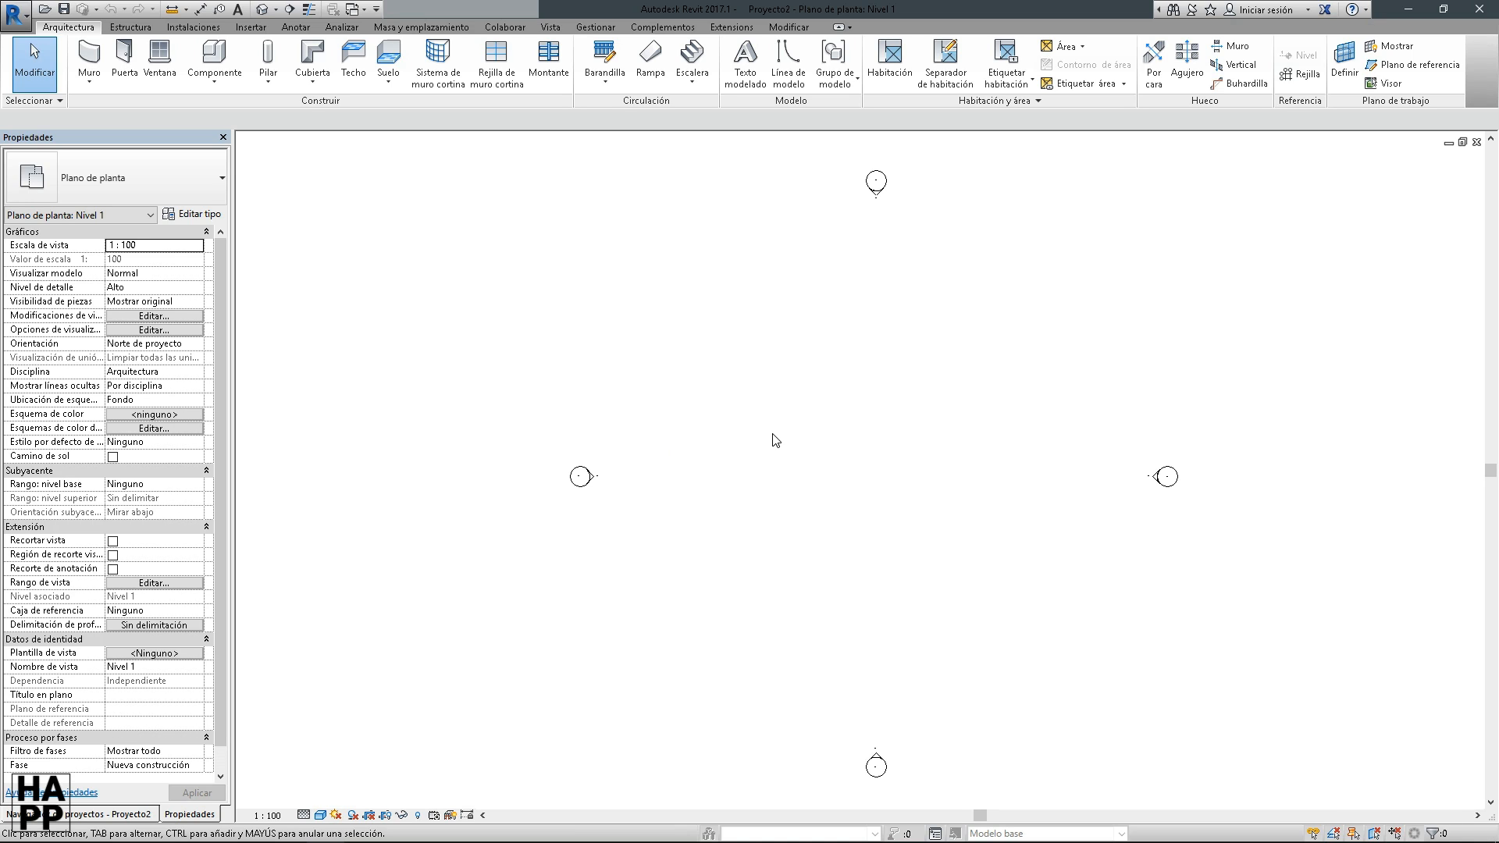
Draw a straight wall diagonally at 45° between the elevation markers on the Nivel 1 floor plan
left_click(88, 58)
left_click(696, 586)
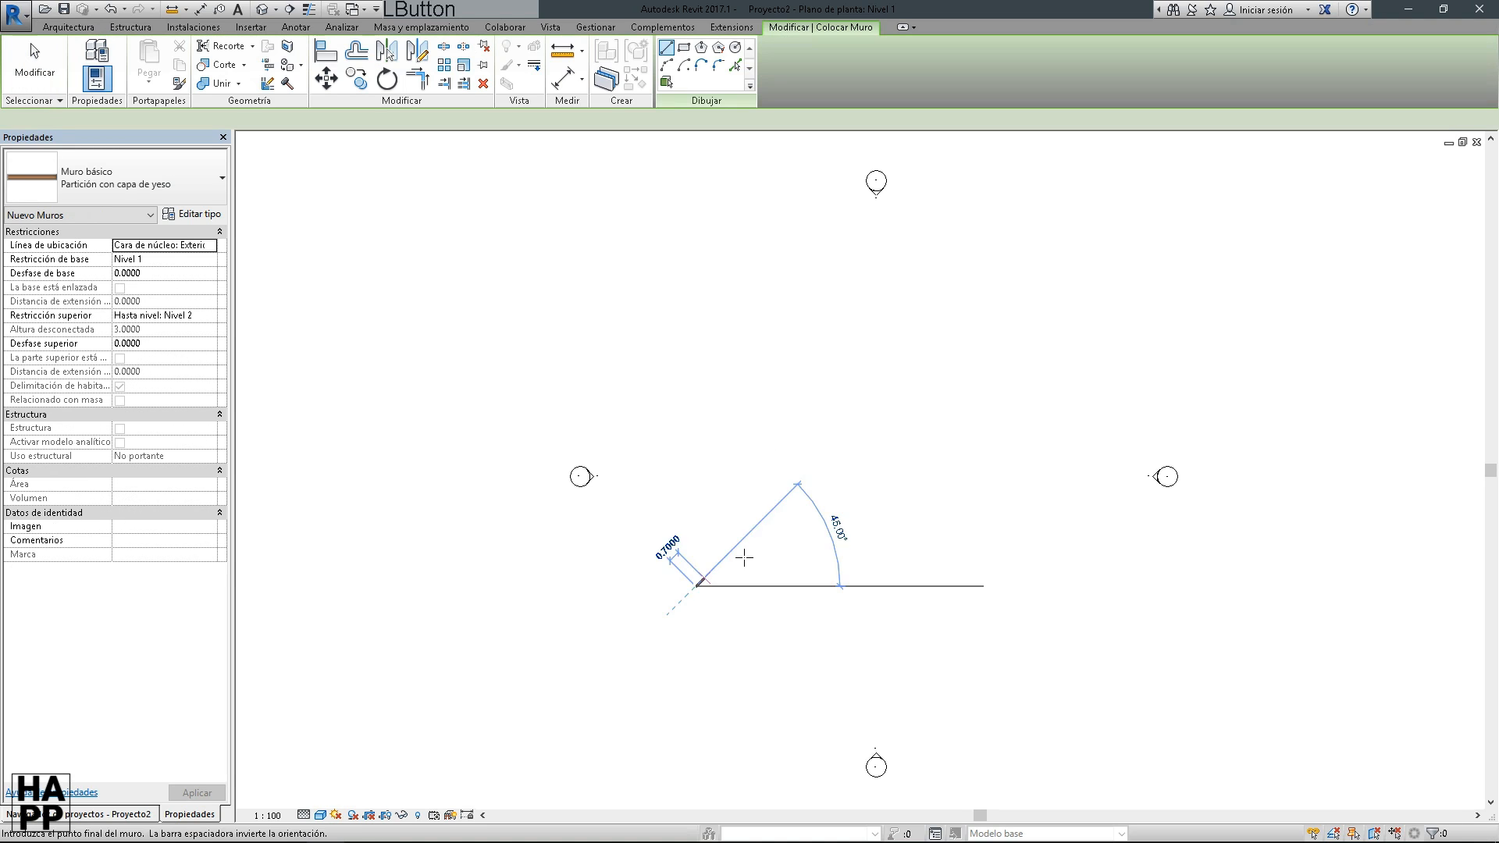
left_click(897, 395)
key("Escape")
key("Escape")
Inspect the diagonal wall at several zoom levels and test selecting it with a crossing window
scroll(804, 502, "down", 5)
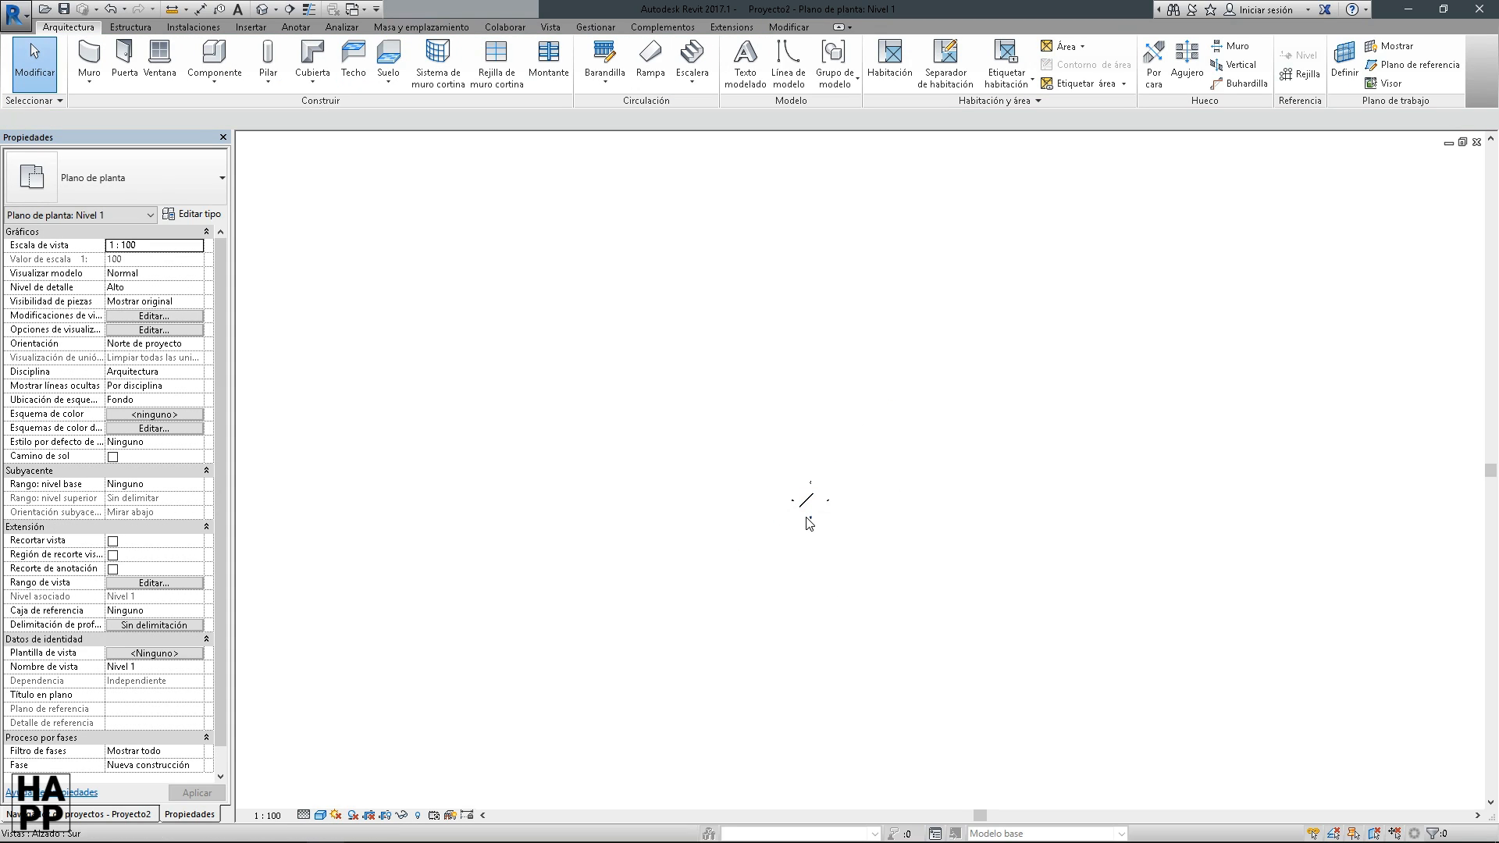
scroll(809, 519, "up", 5)
middle_click_drag(810, 374, 716, 591)
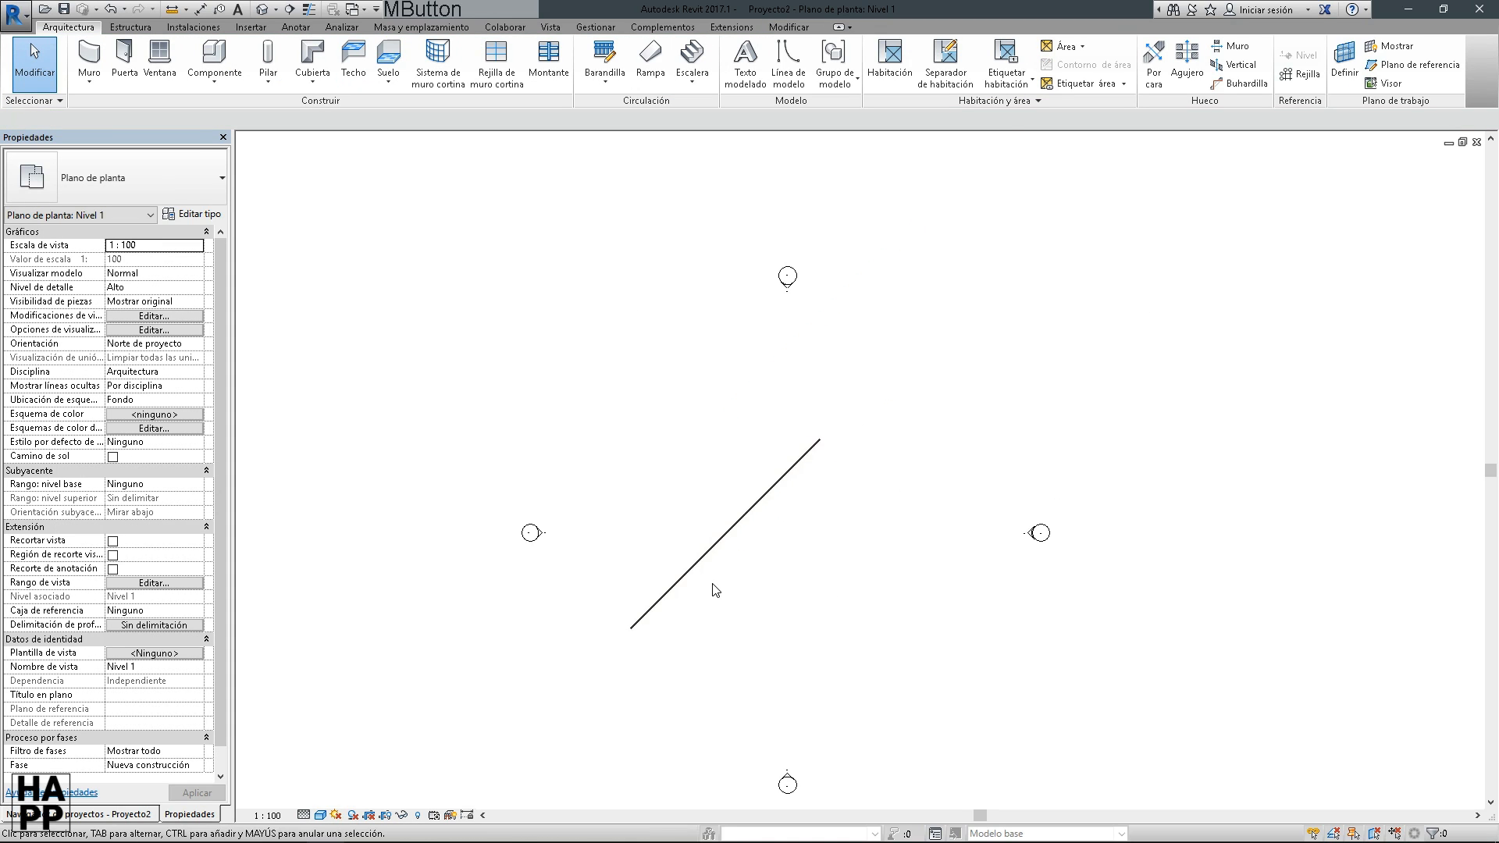
scroll(729, 586, "up", 4)
scroll(683, 573, "down", 6)
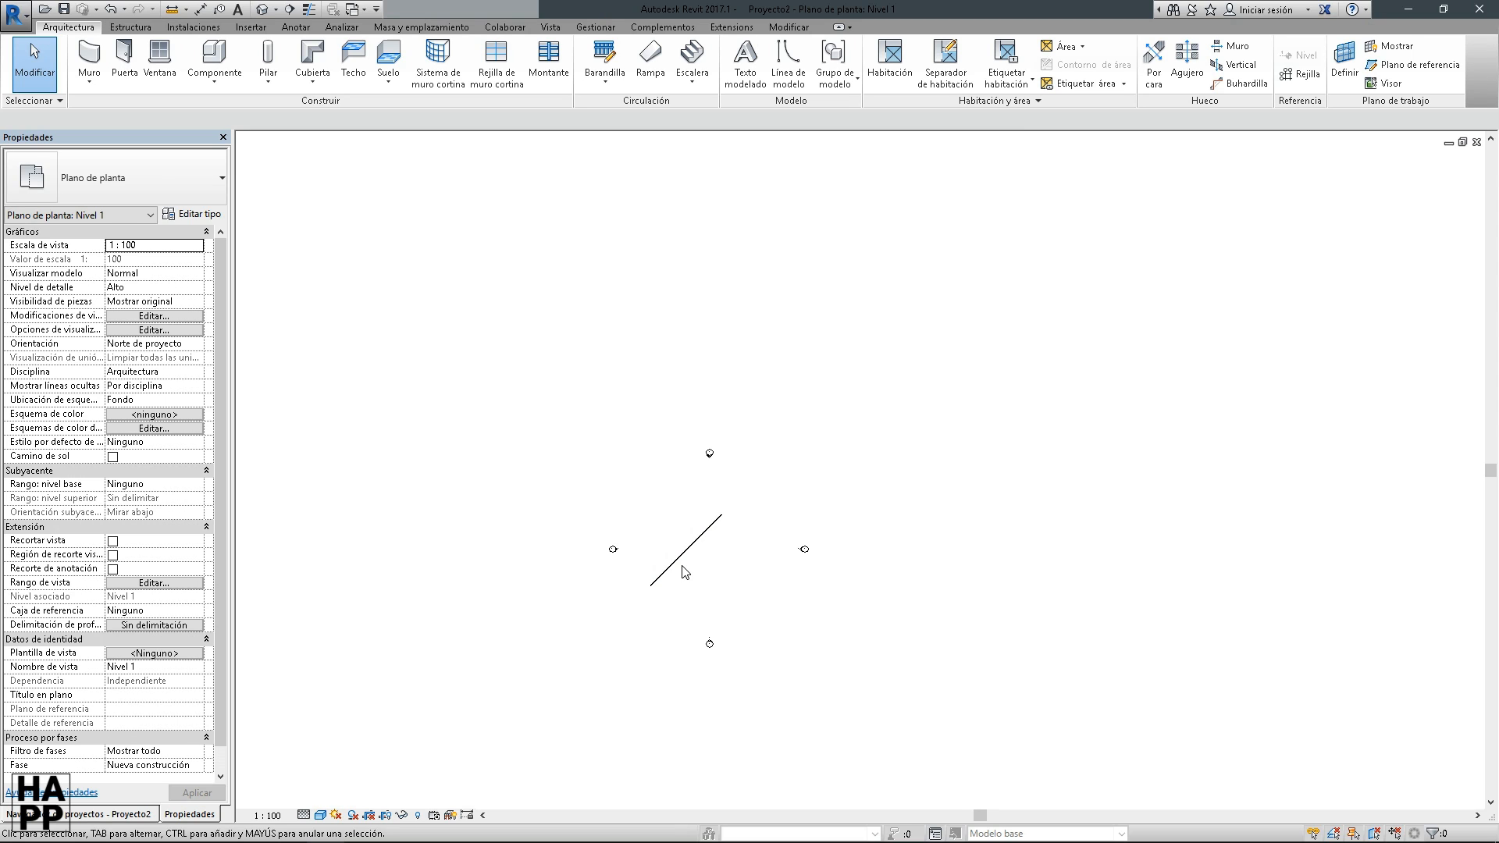
left_click(691, 546)
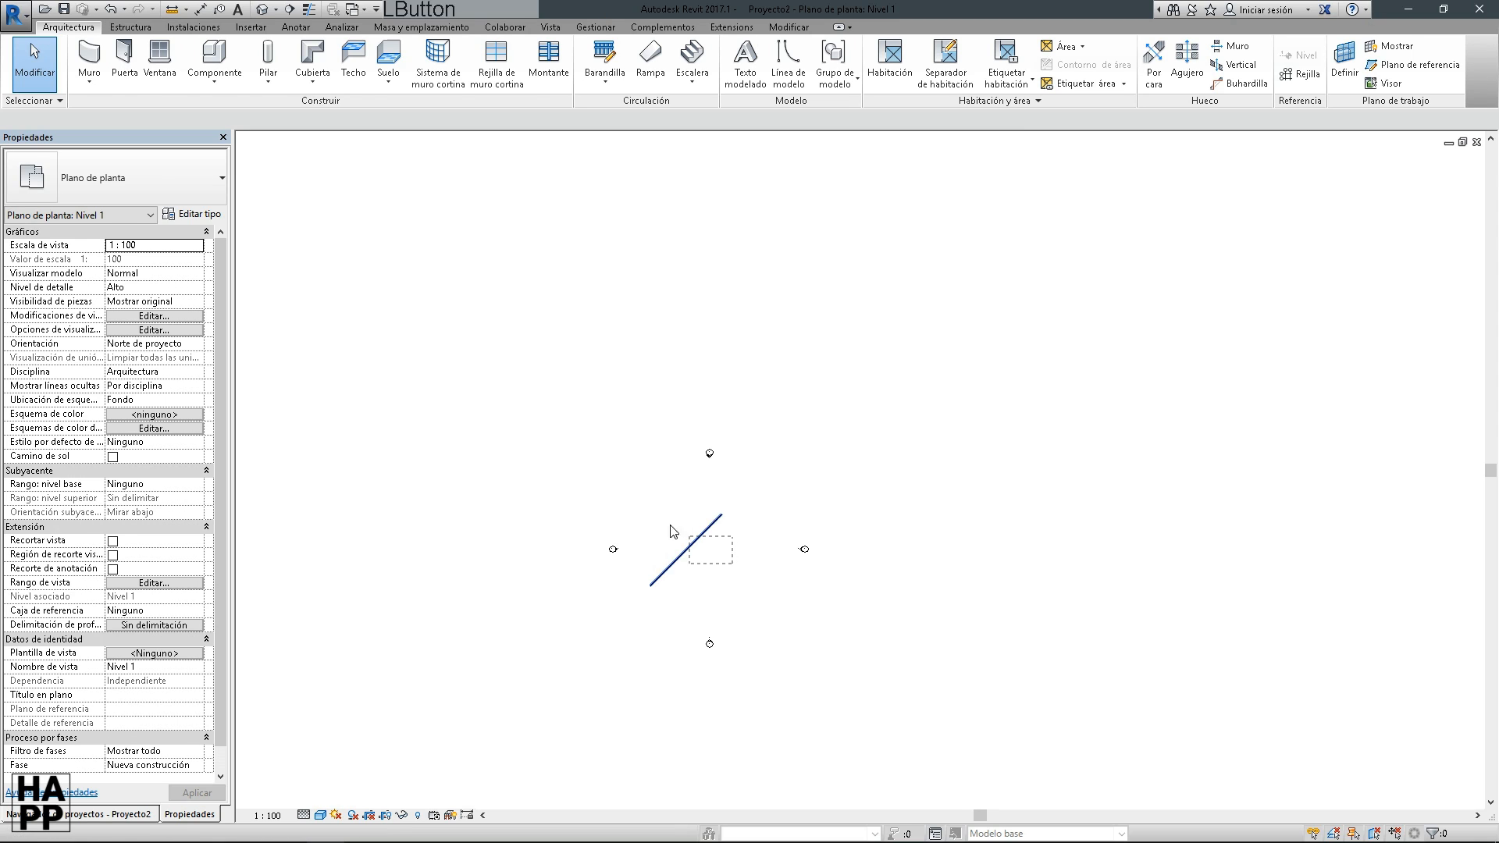
left_click(704, 591)
left_click_drag(725, 568, 629, 522)
left_click(711, 578)
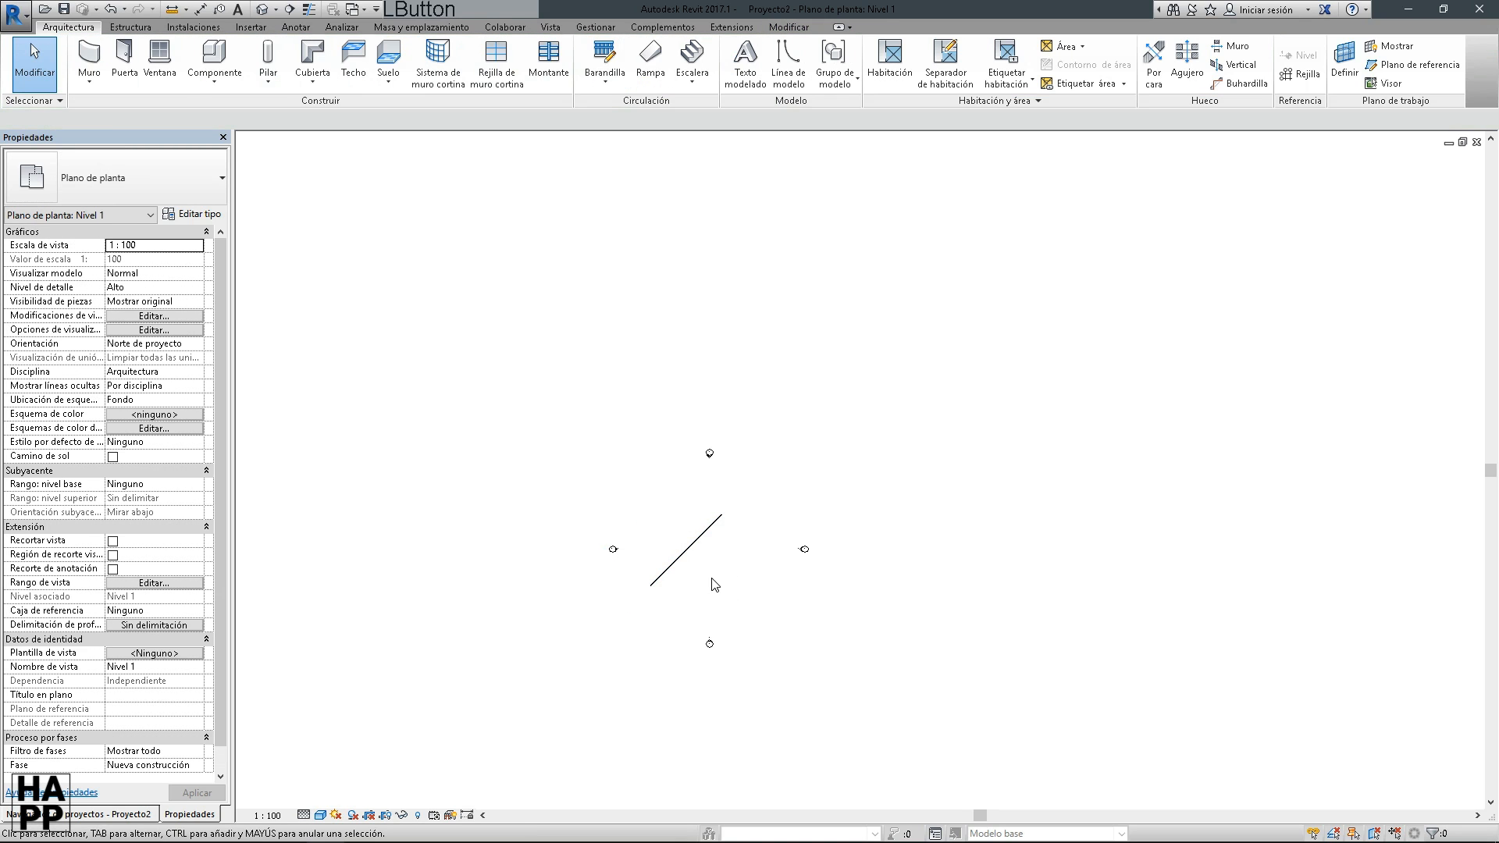
left_click_drag(711, 572, 670, 535)
Select the diagonal wall with a crossing window and delete it
scroll(711, 570, "up", 4)
left_click(663, 568)
scroll(657, 562, "down", 2)
middle_click_drag(677, 566, 710, 599)
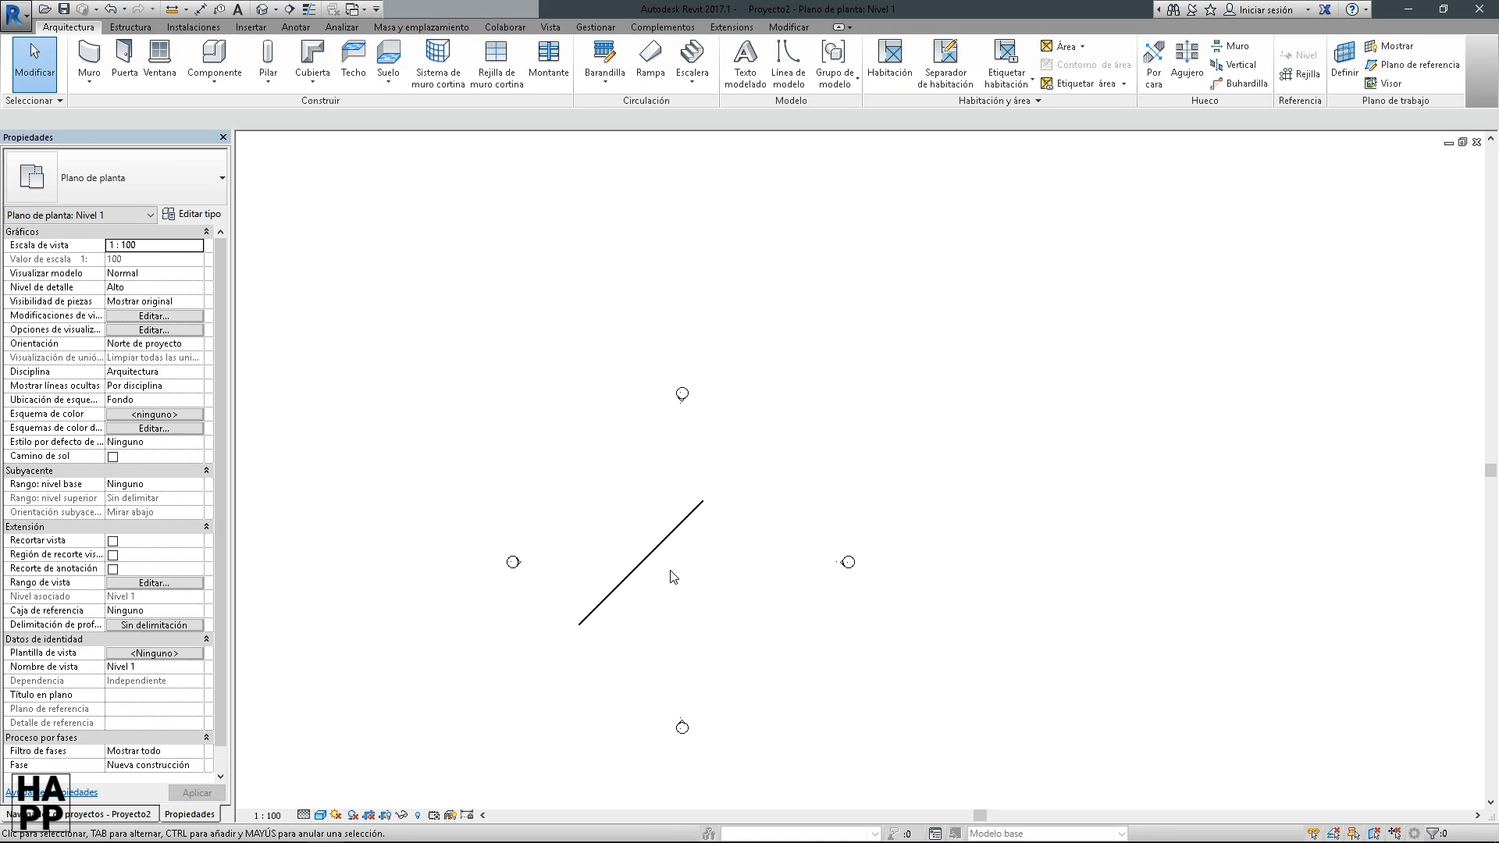
left_click_drag(706, 556, 625, 534)
key("Delete")
Examine the tool sets for structure, building services, inserting and linking files, and annotation
left_click(130, 27)
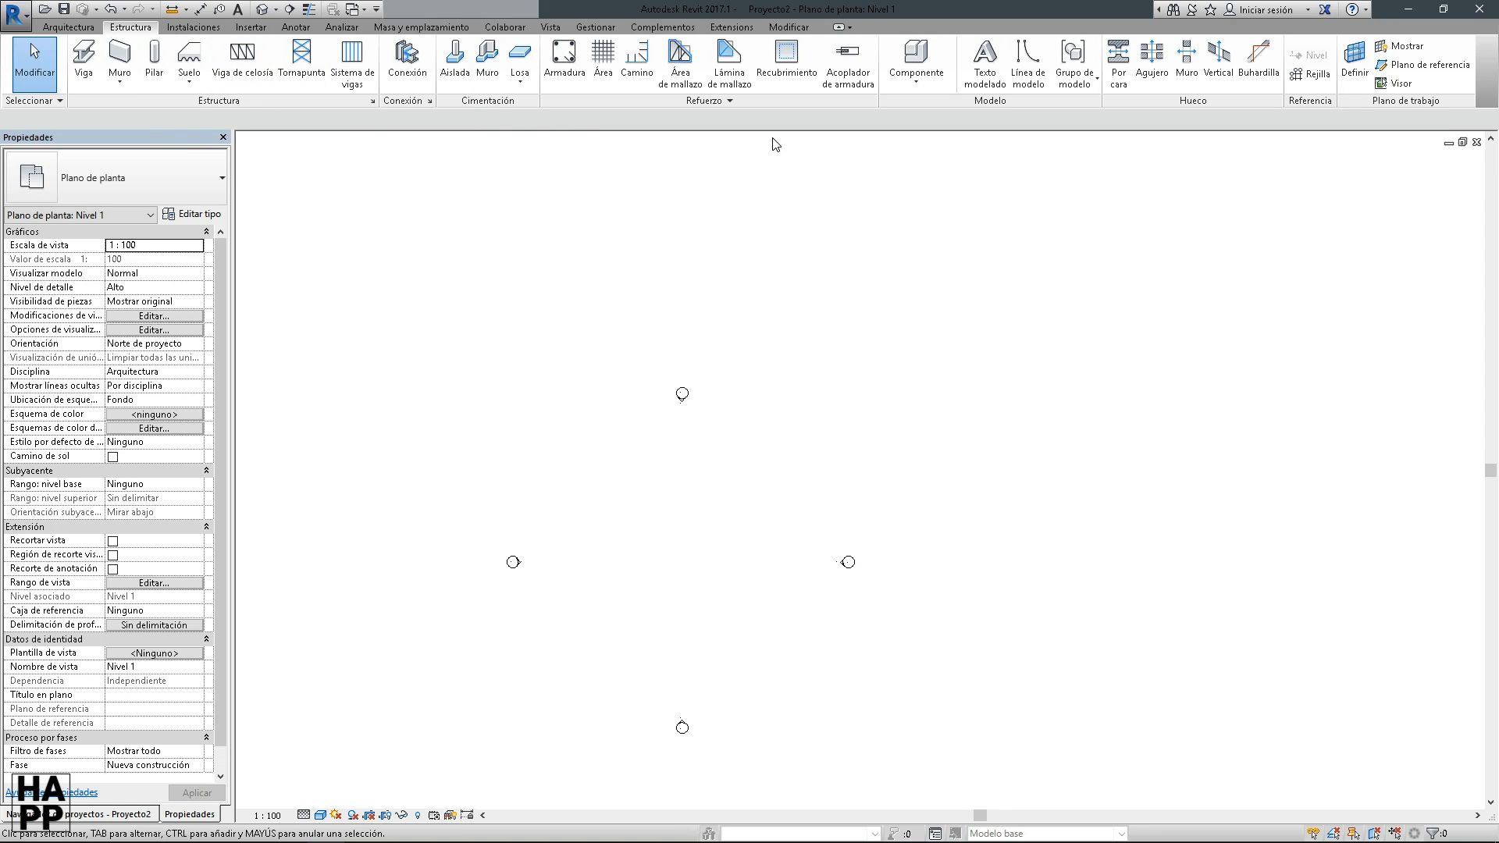
left_click(195, 32)
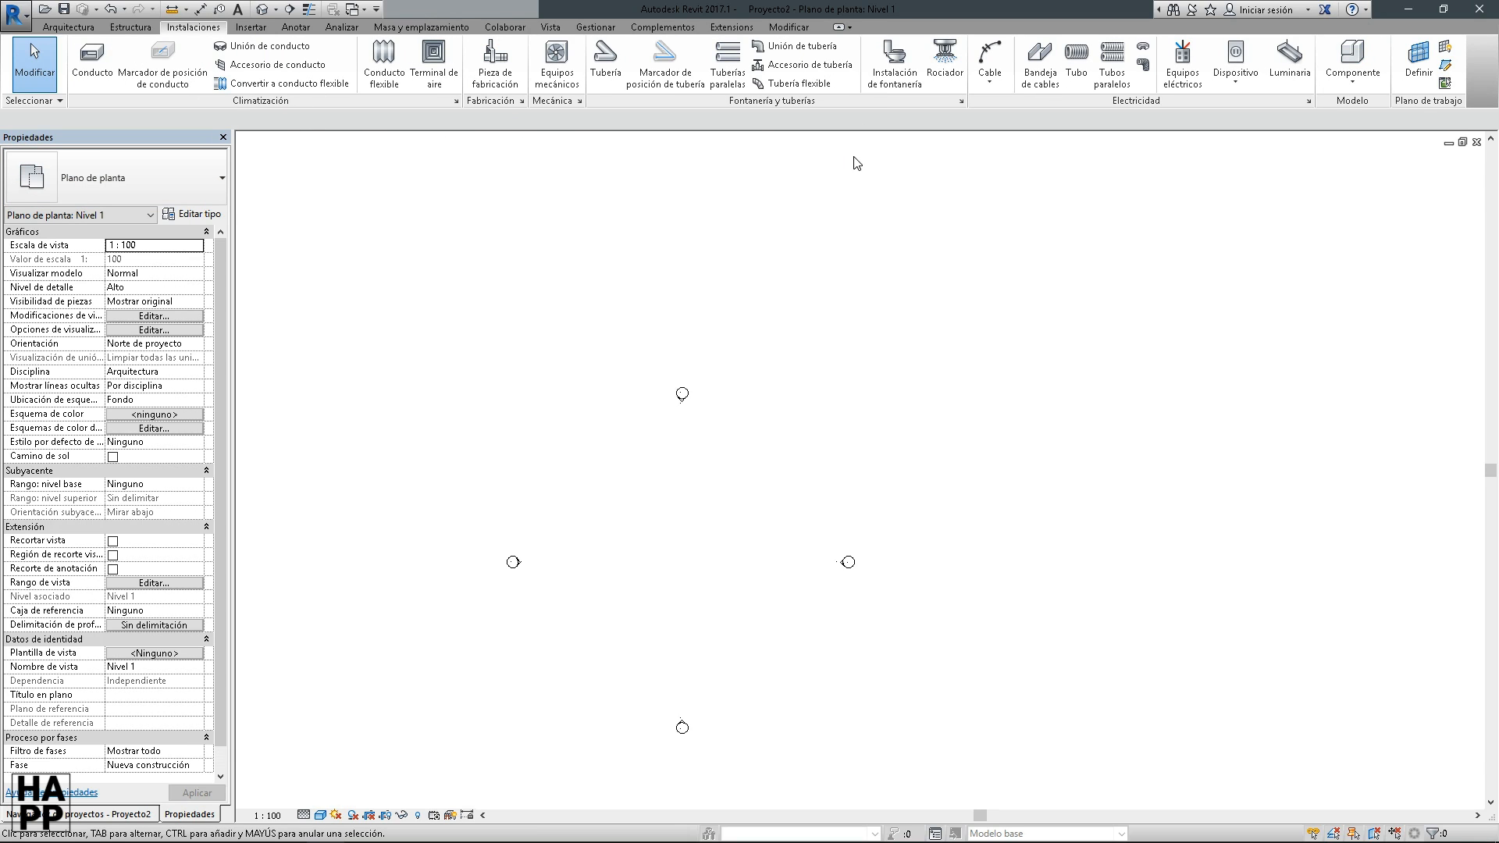
left_click(255, 32)
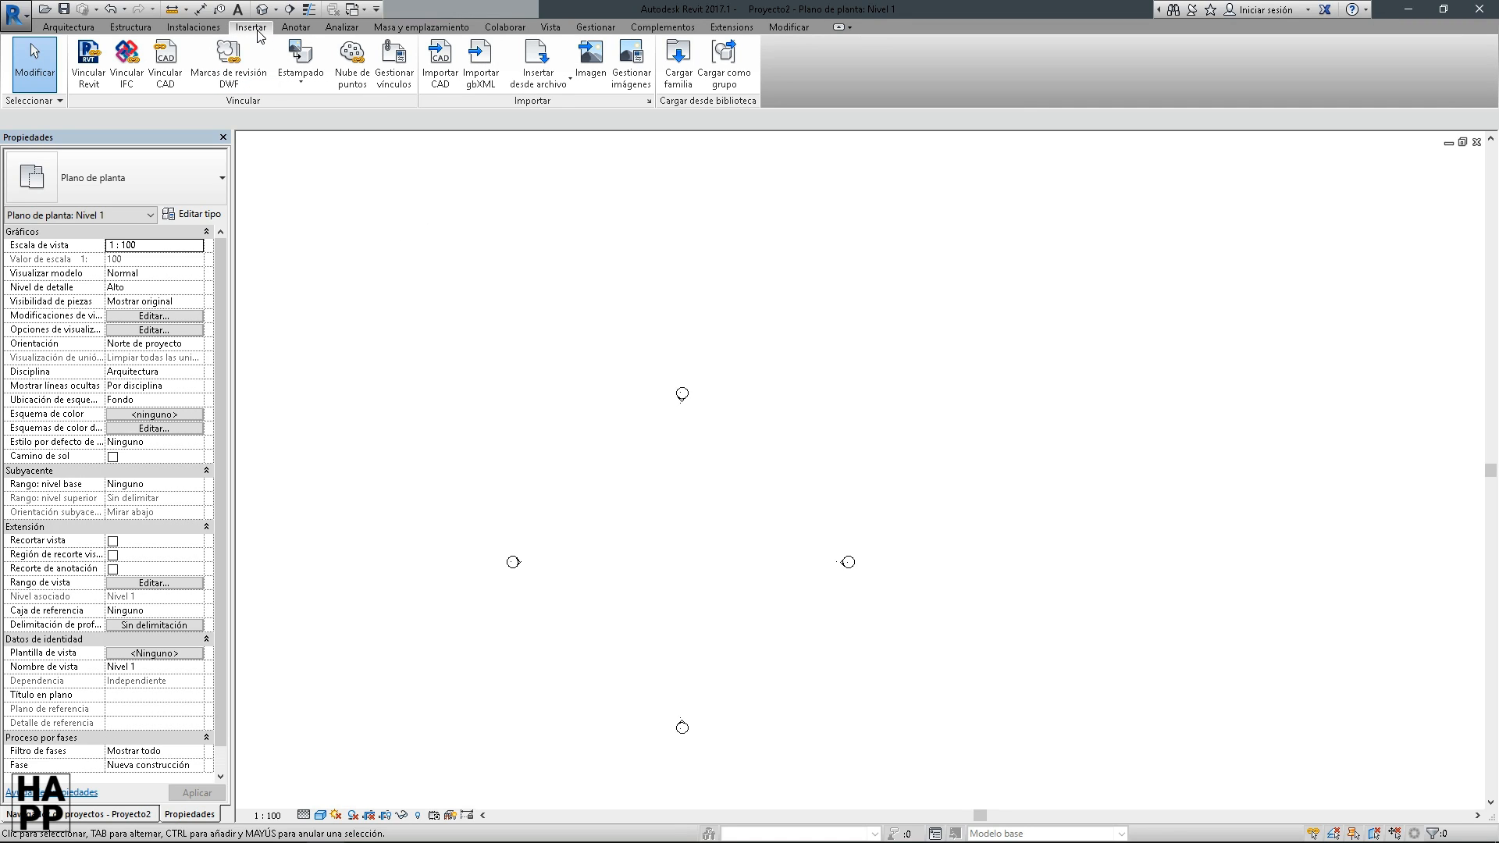
left_click(297, 29)
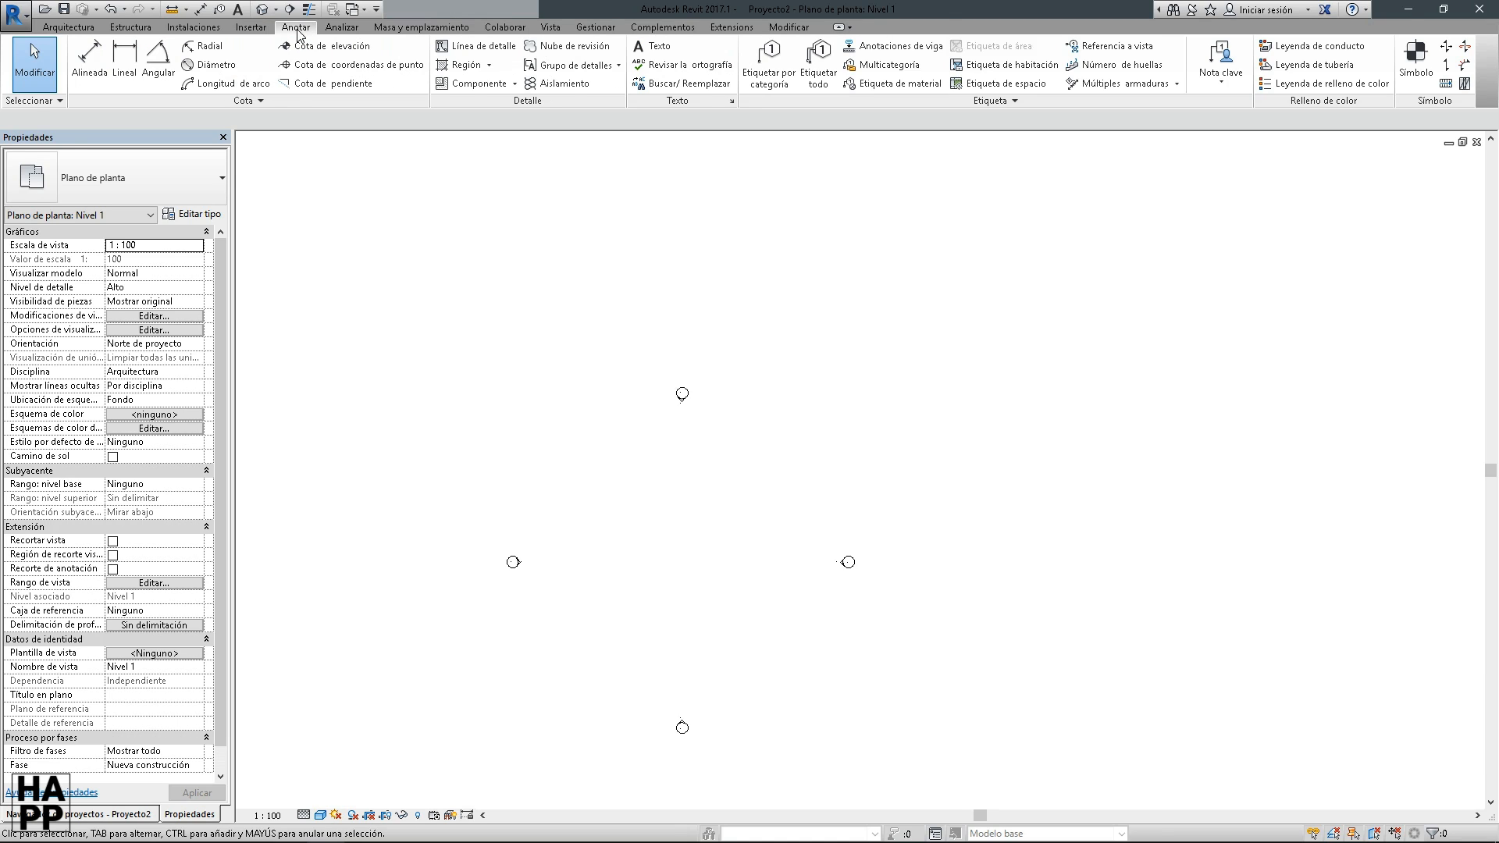
left_click(252, 29)
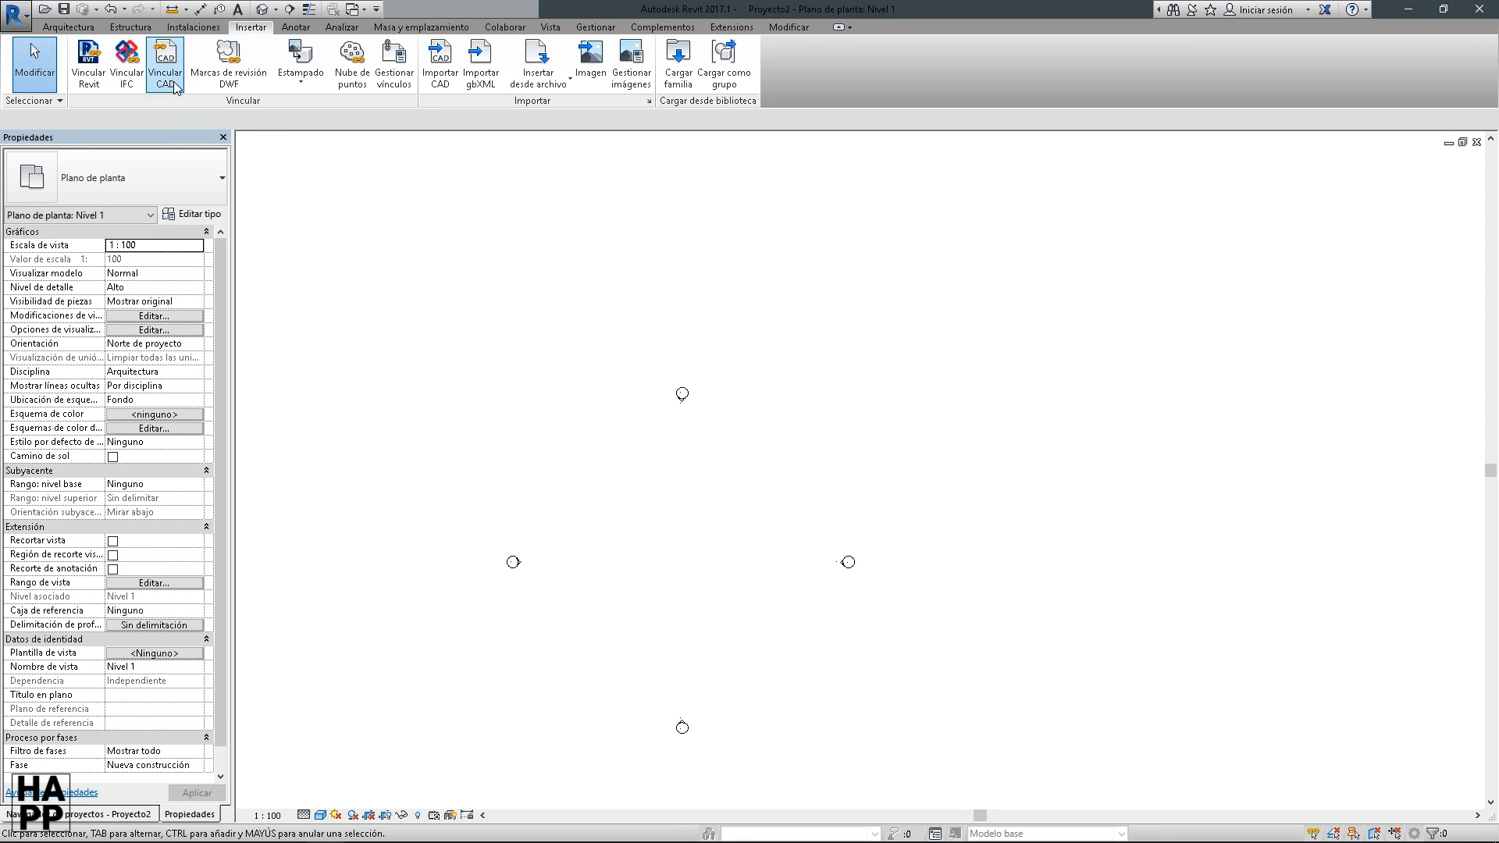
left_click(296, 26)
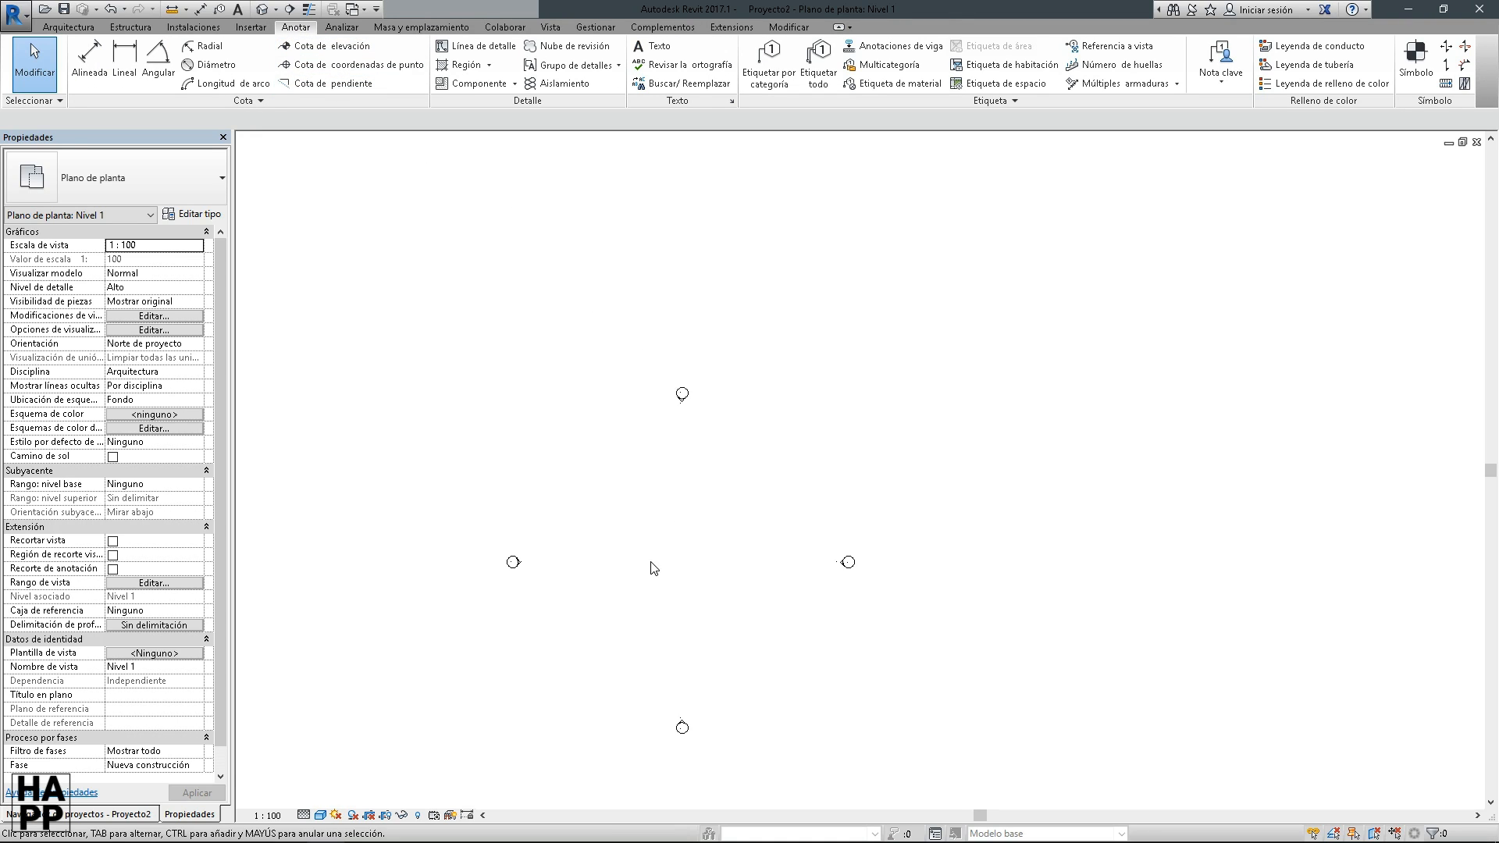
middle_click_drag(653, 567, 757, 508)
scroll(712, 480, "up", 2)
Examine the tool sets for analysis, massing and site, collaboration, views, project management, add-ins, extensions and modification
left_click(342, 26)
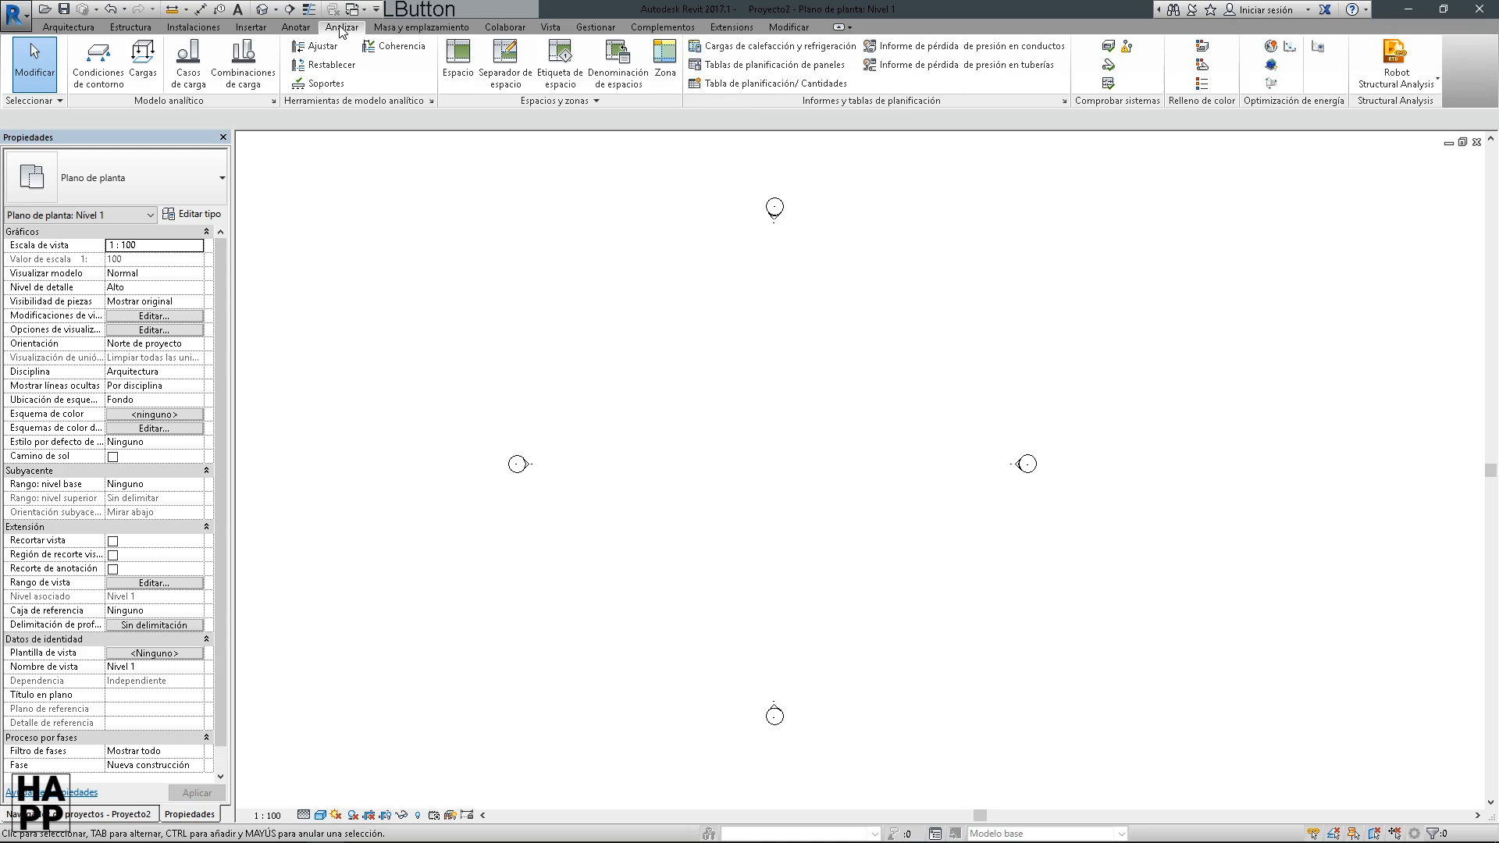
left_click(426, 29)
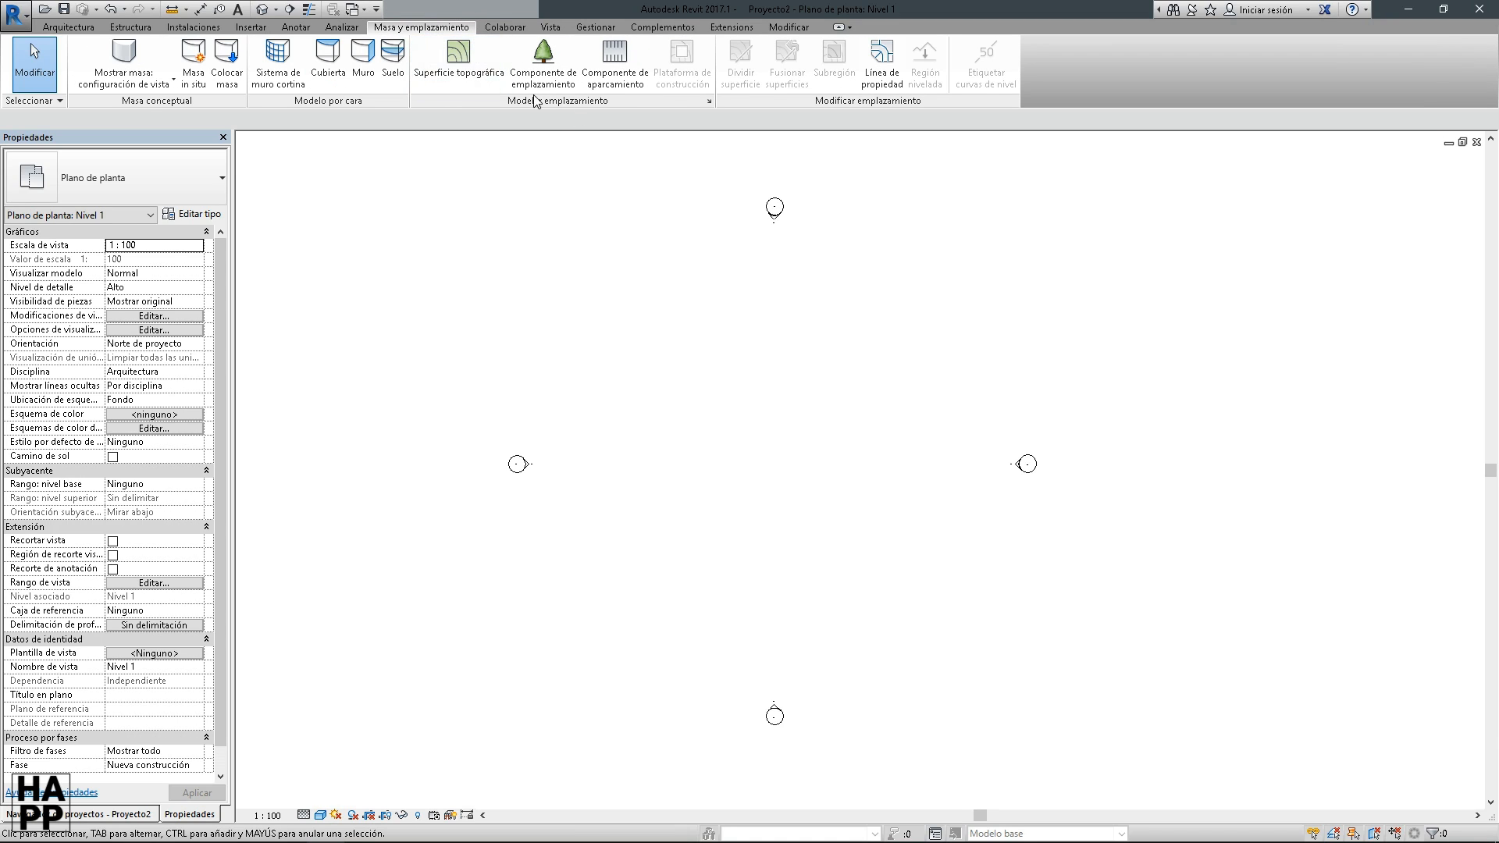
left_click(510, 28)
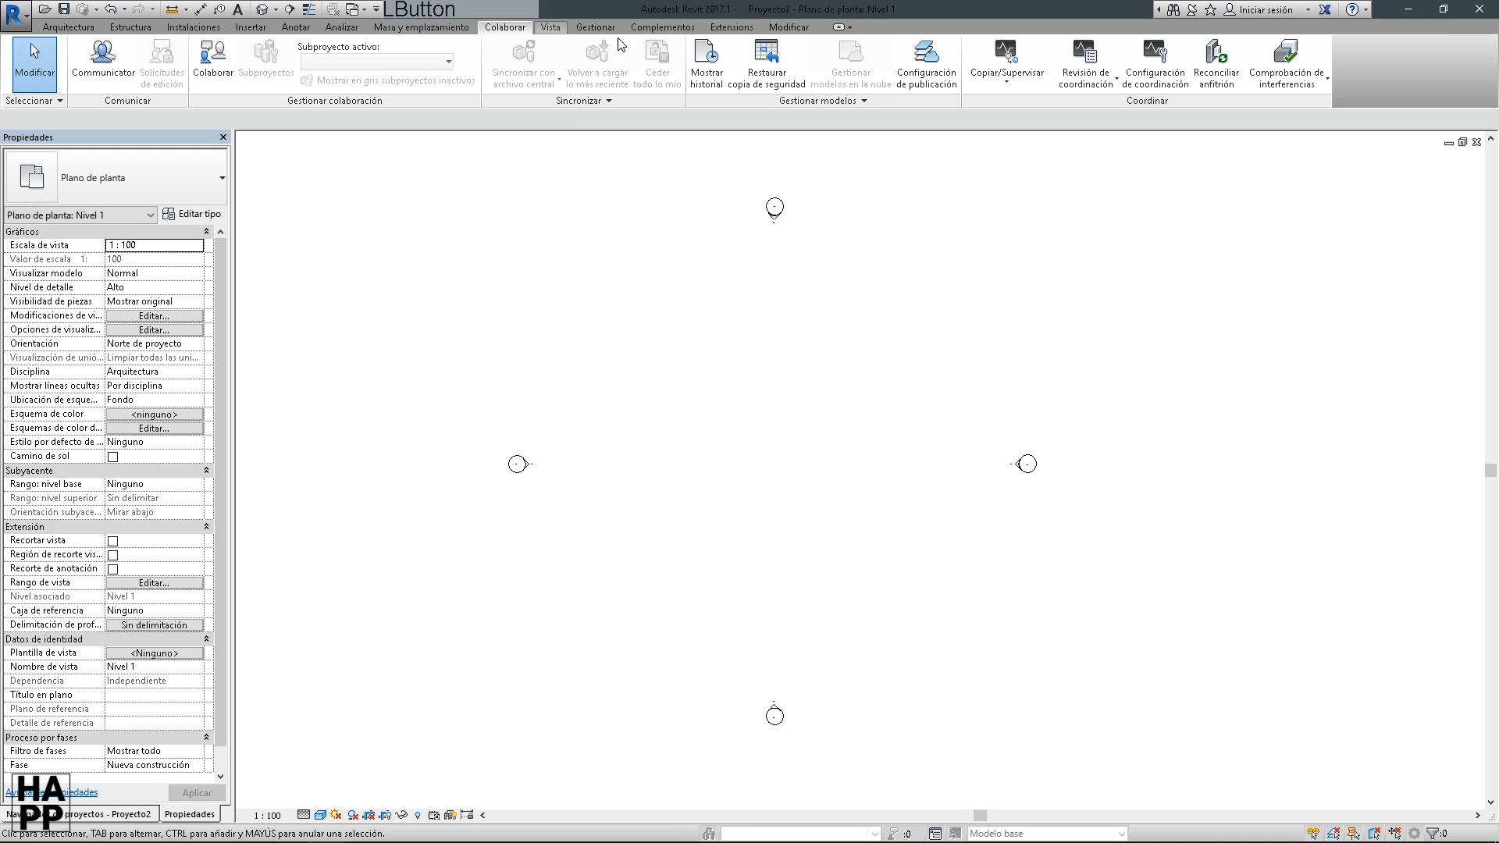
left_click(550, 27)
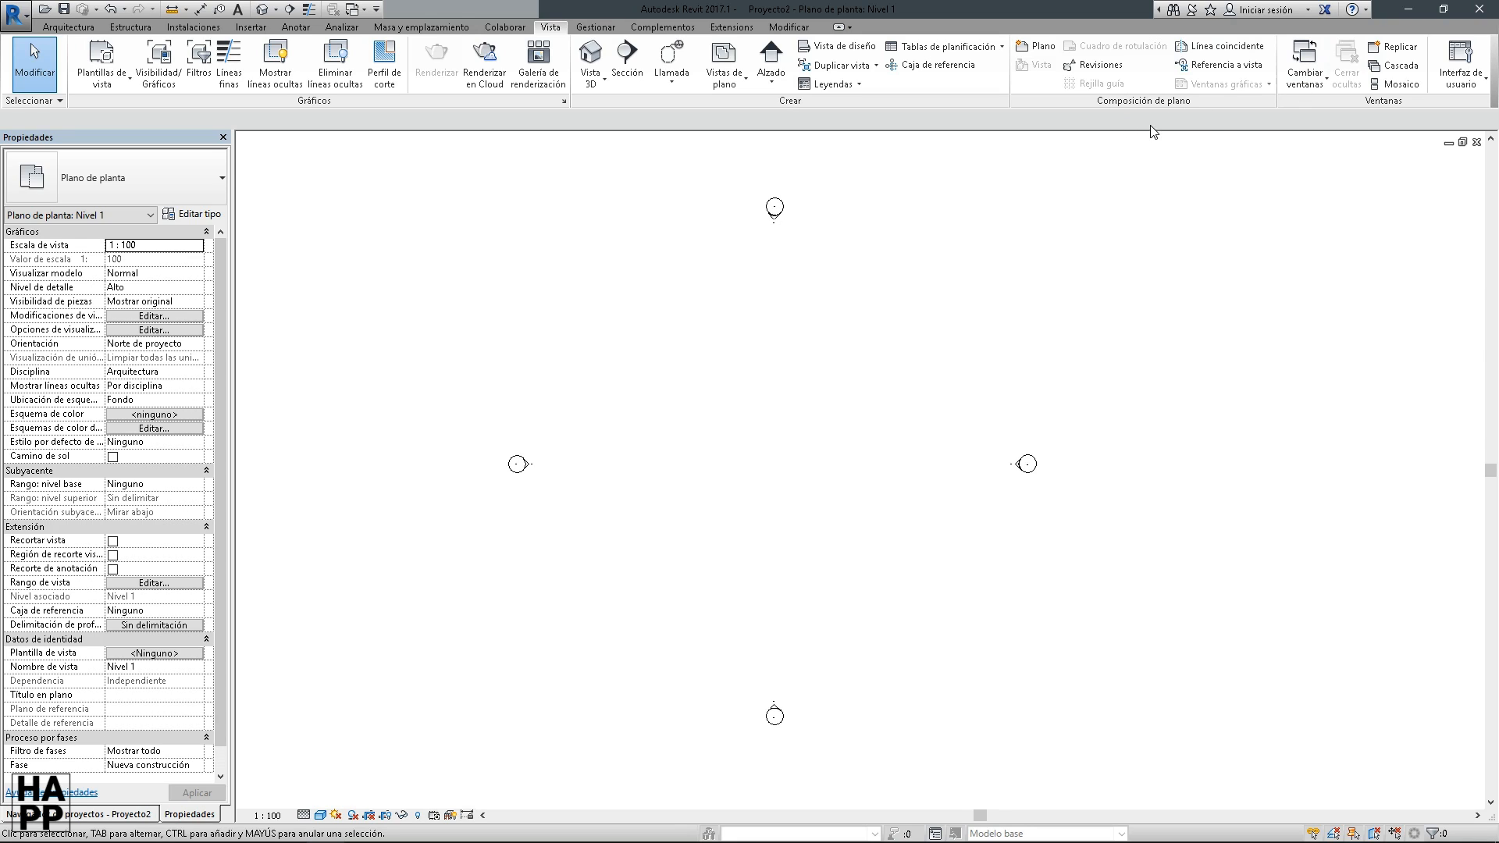
left_click(598, 26)
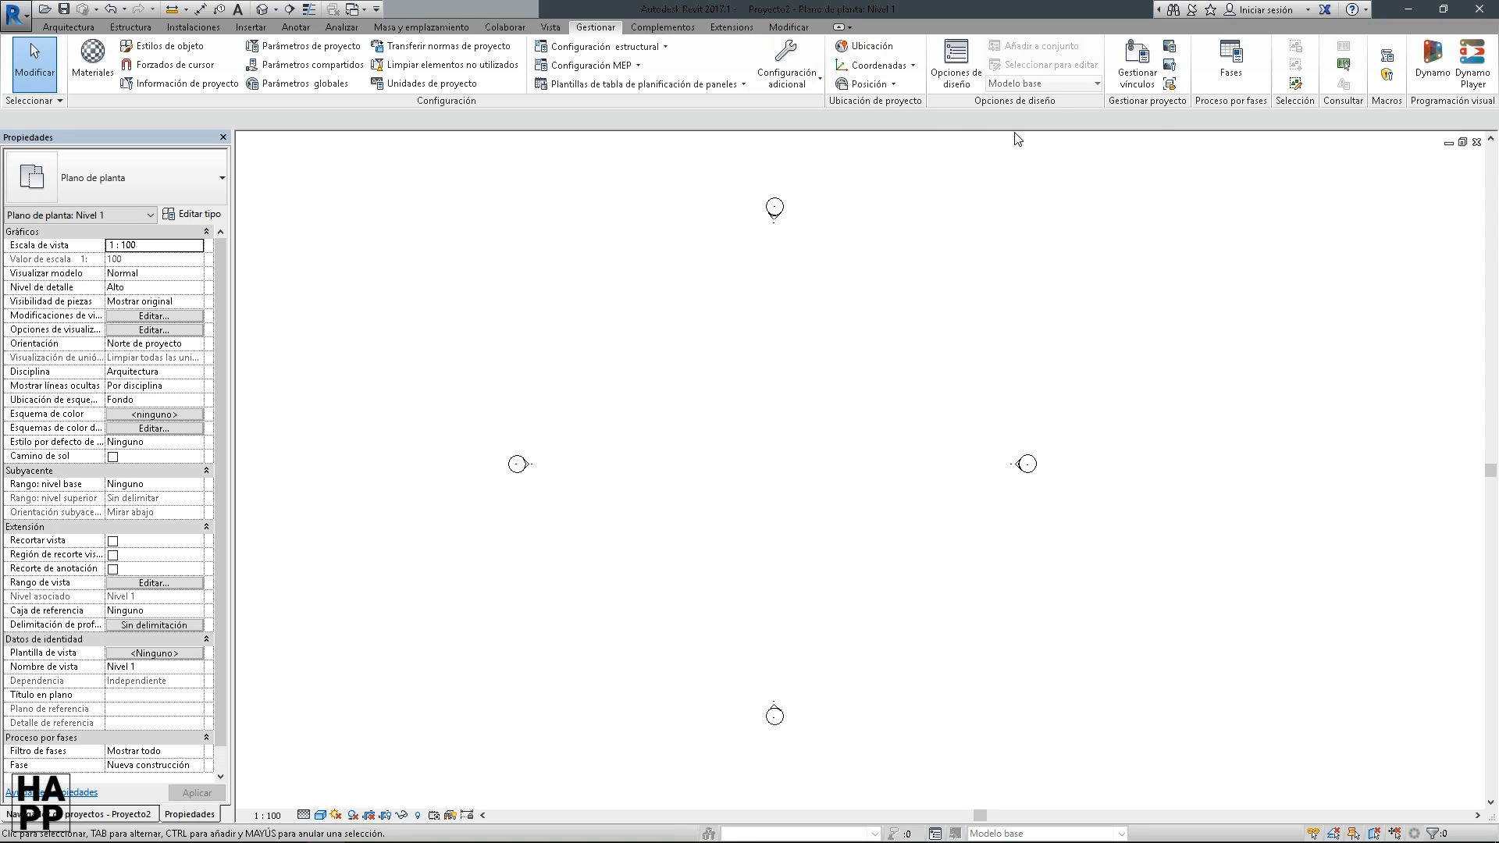
left_click(663, 27)
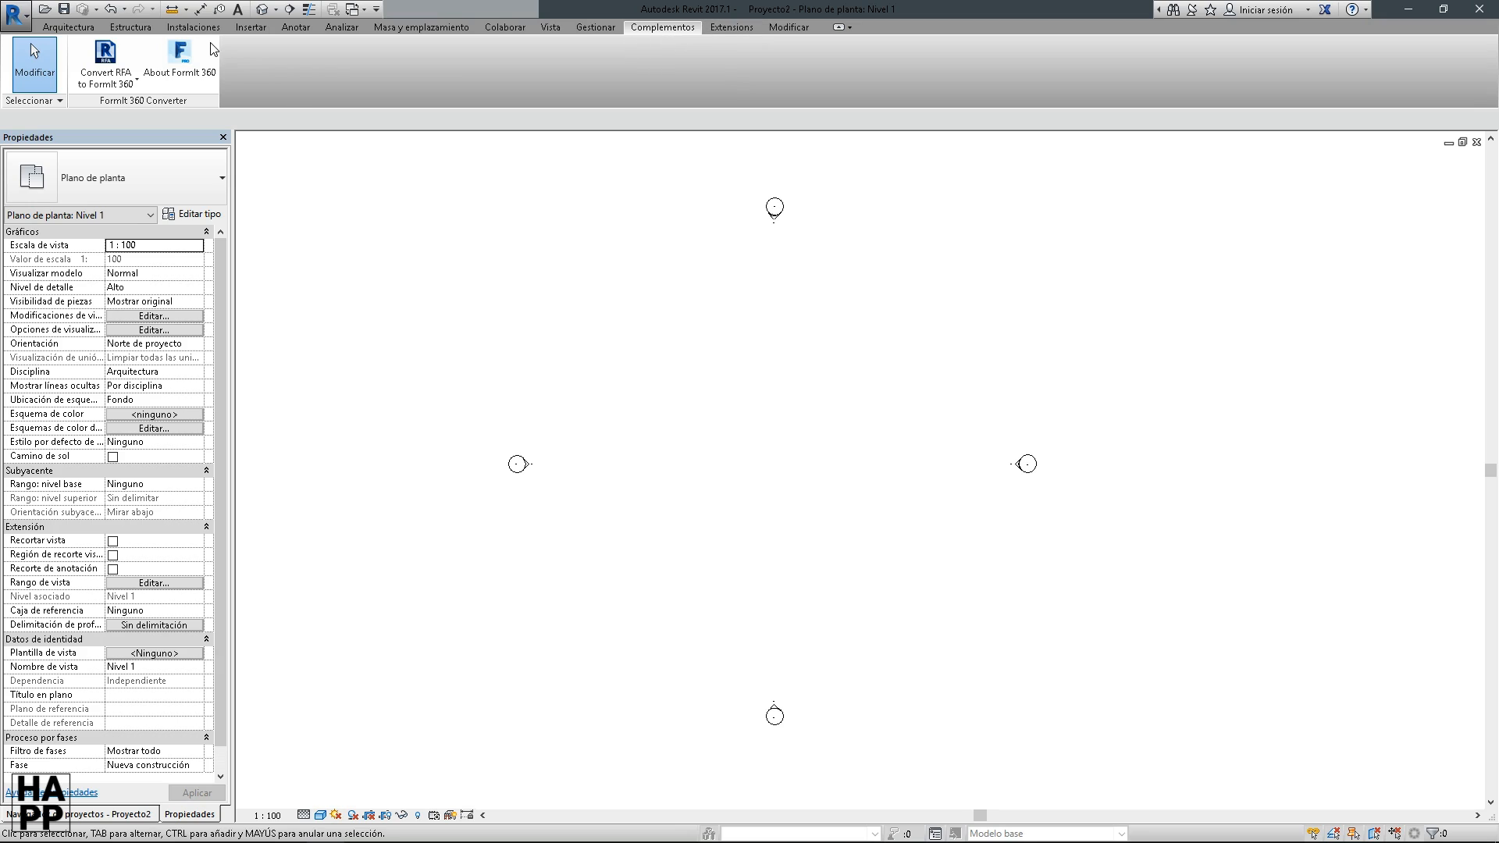
left_click(732, 30)
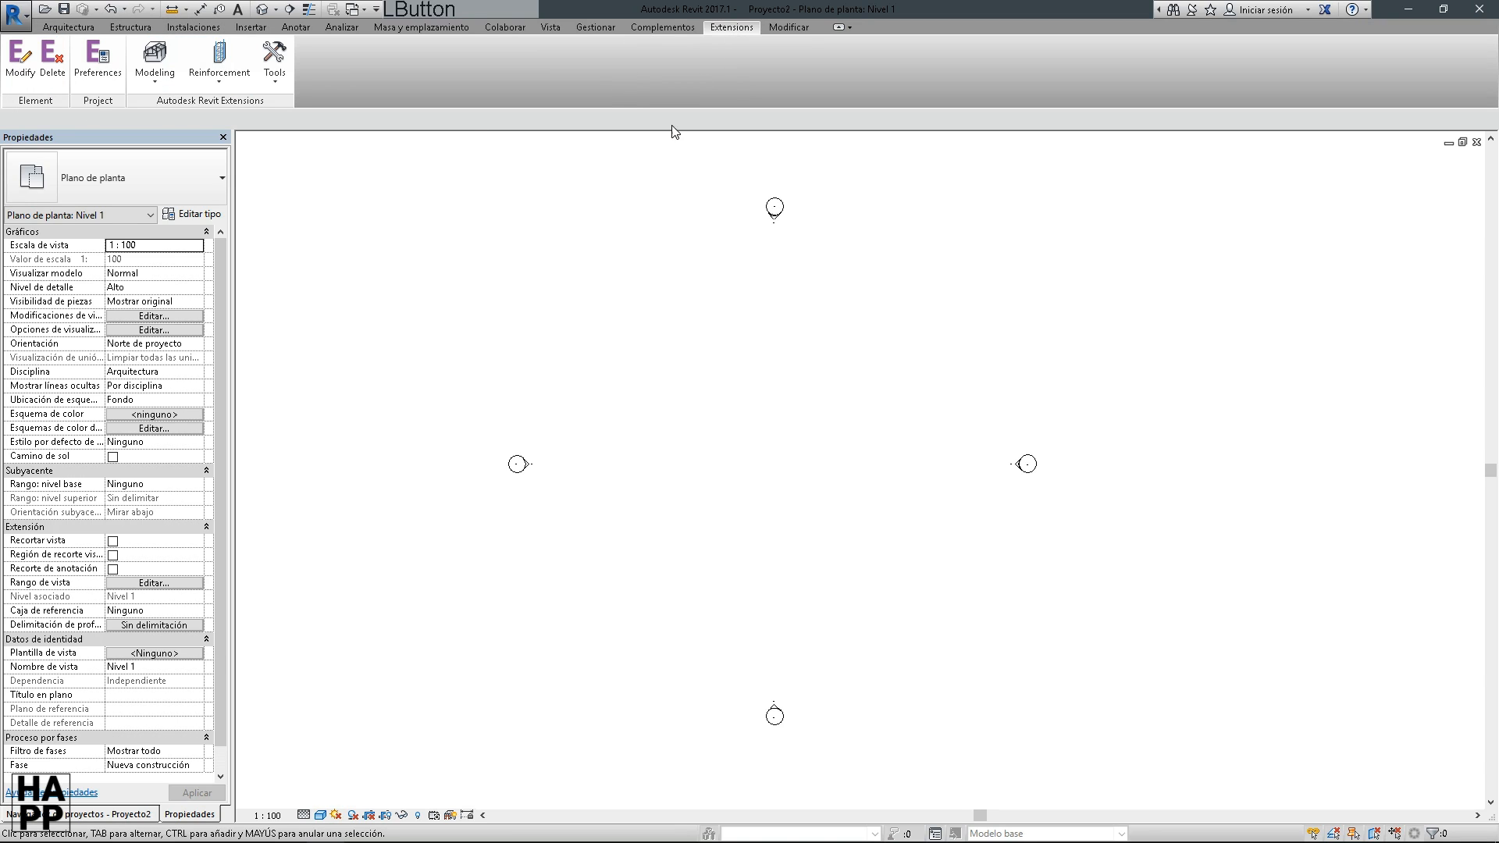
left_click(785, 29)
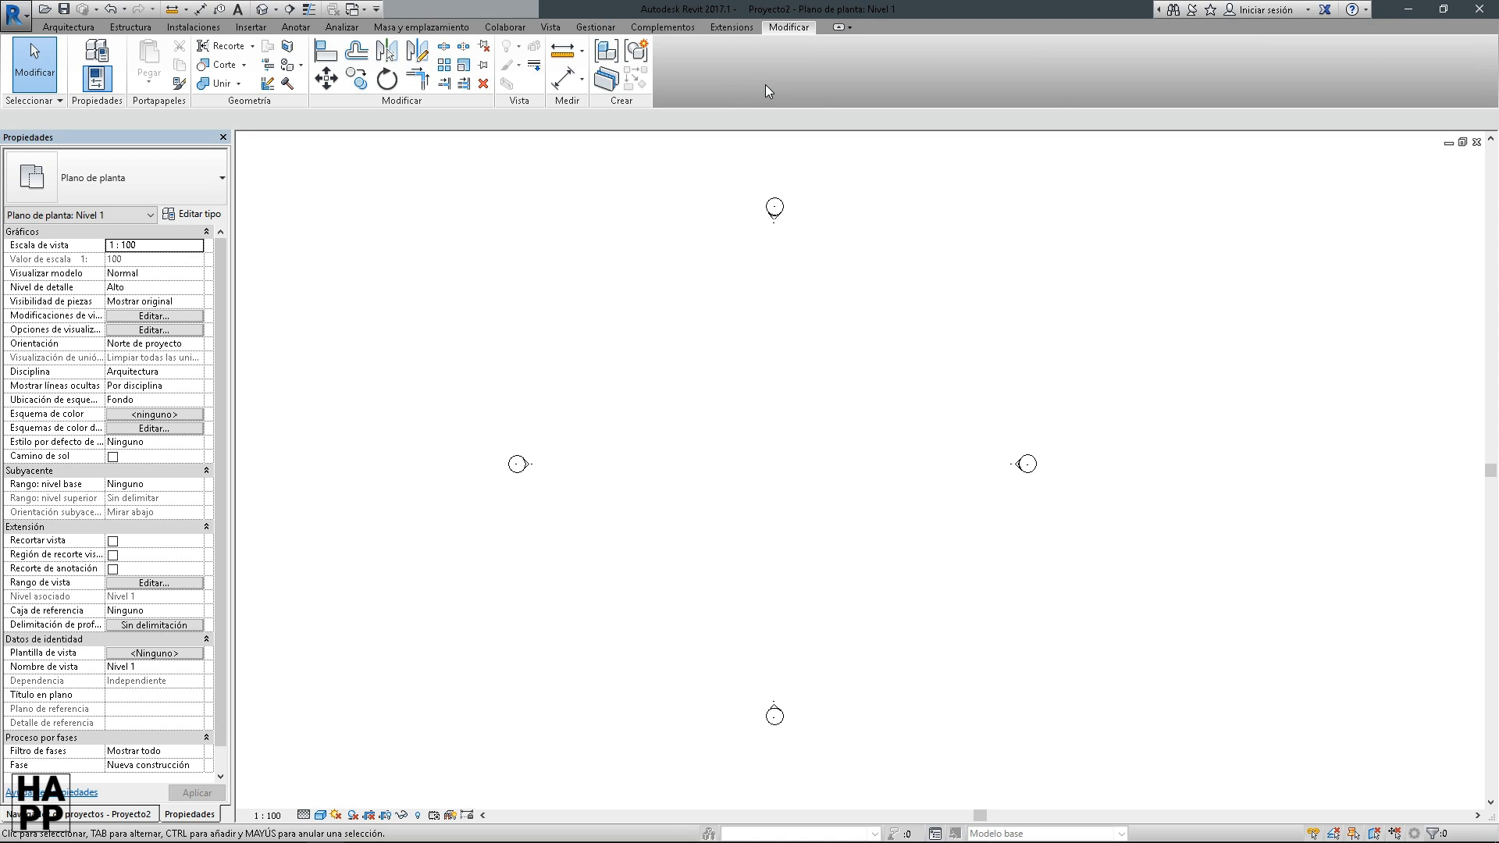
Examine the Wall tool's placement options, drawing shapes and type properties, and exit it without placing a wall
left_click(68, 28)
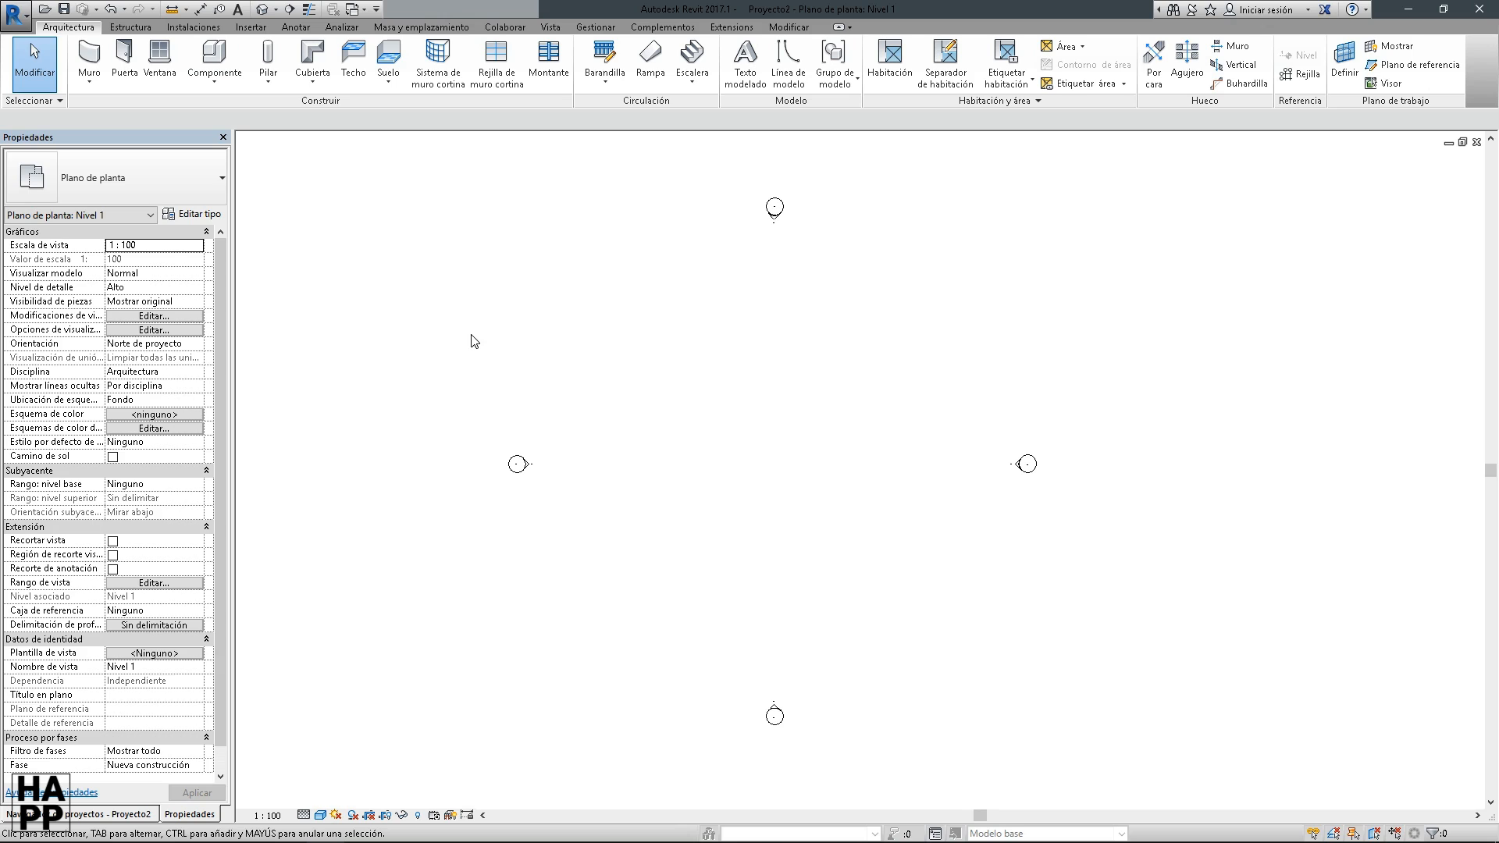
left_click(89, 54)
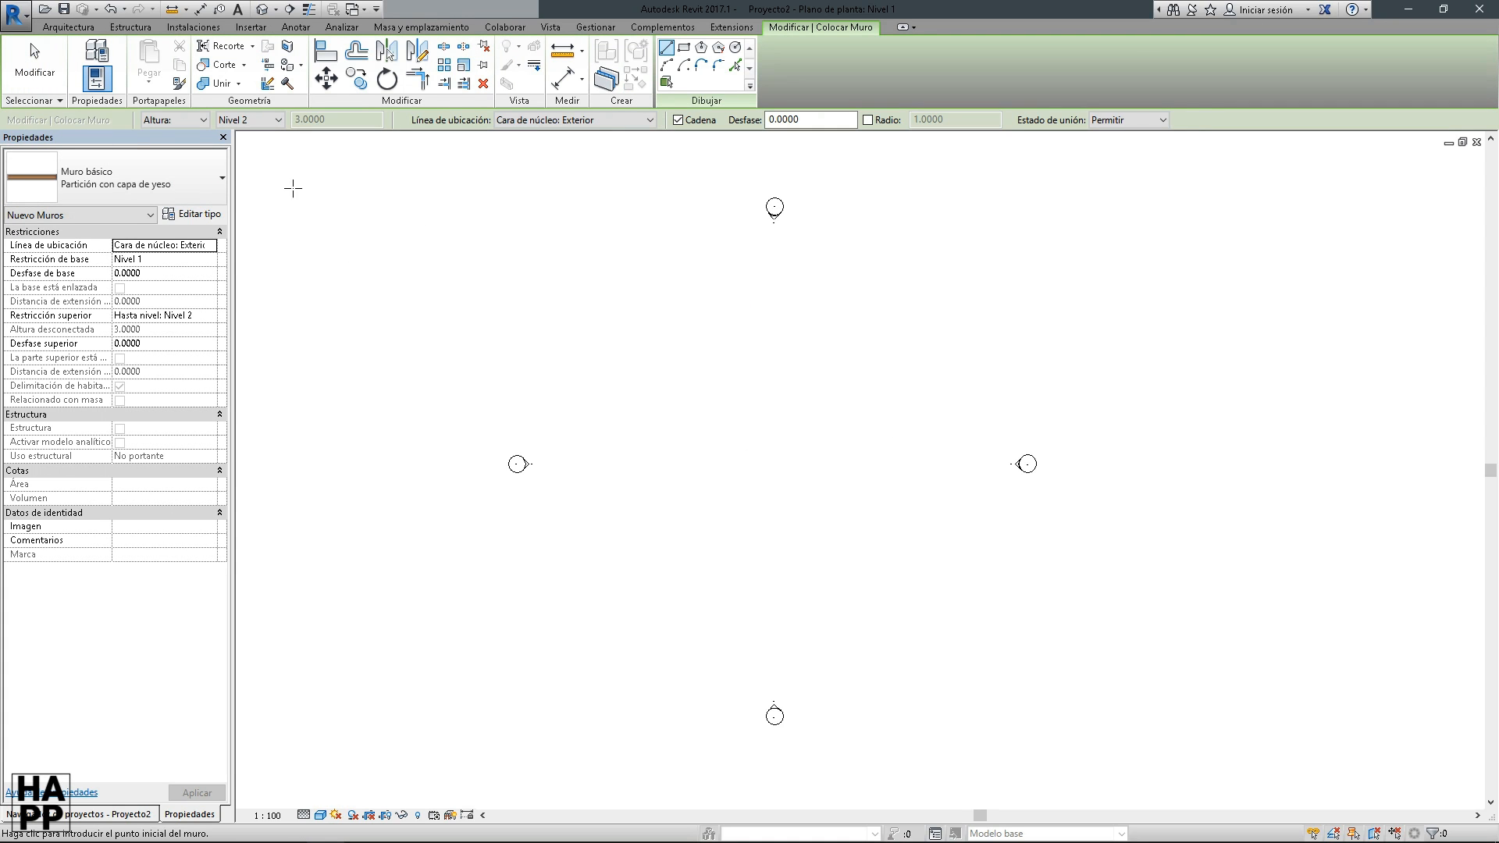
key("Escape")
left_click(89, 54)
mouse_move(785, 391)
middle_mouse_down()
mouse_move(760, 396)
mouse_move(792, 390)
middle_mouse_up()
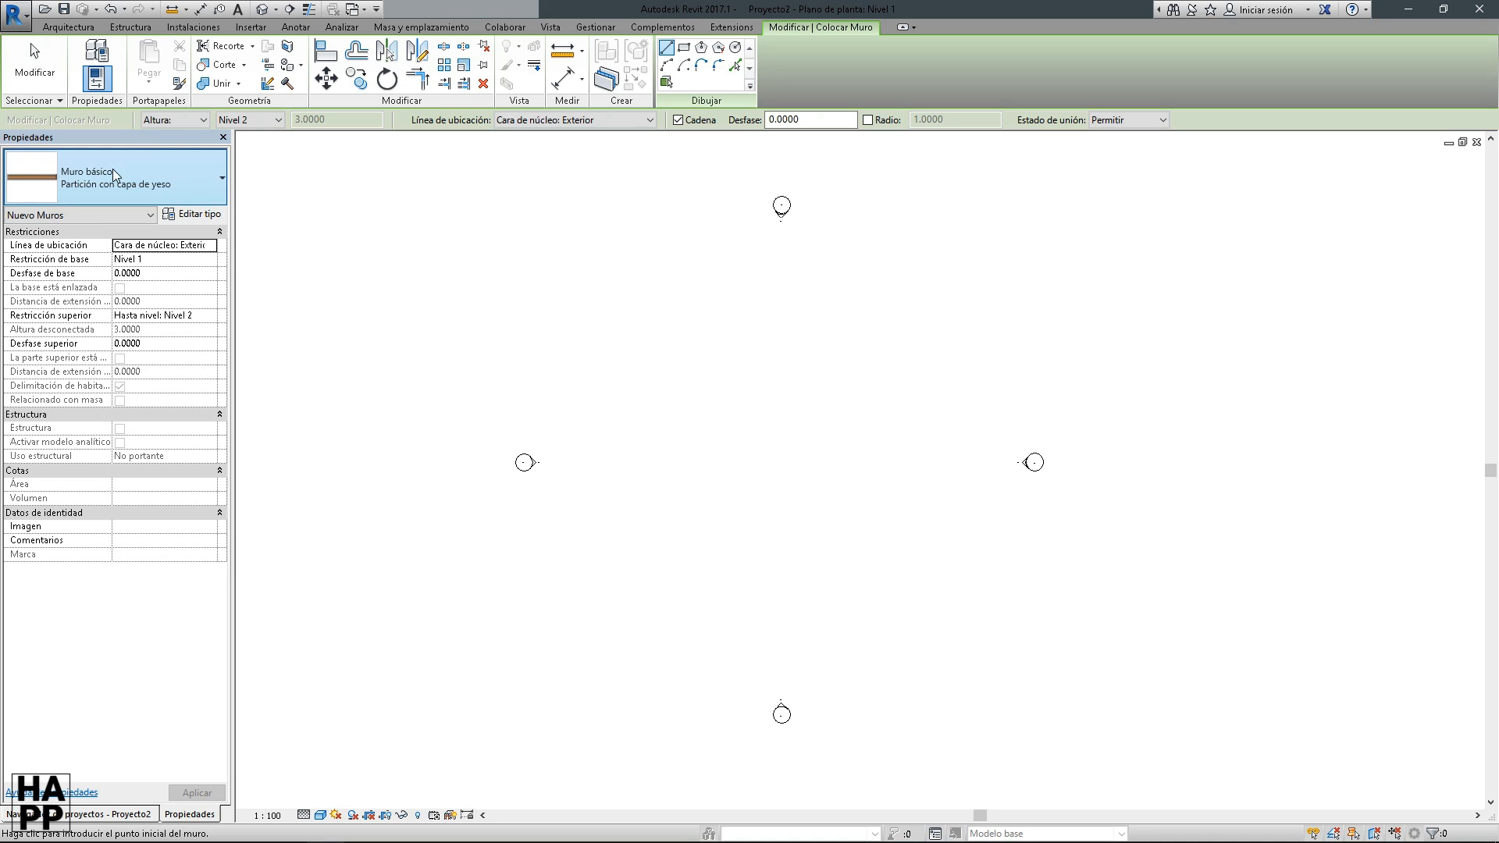
key("Escape")
left_click(87, 54)
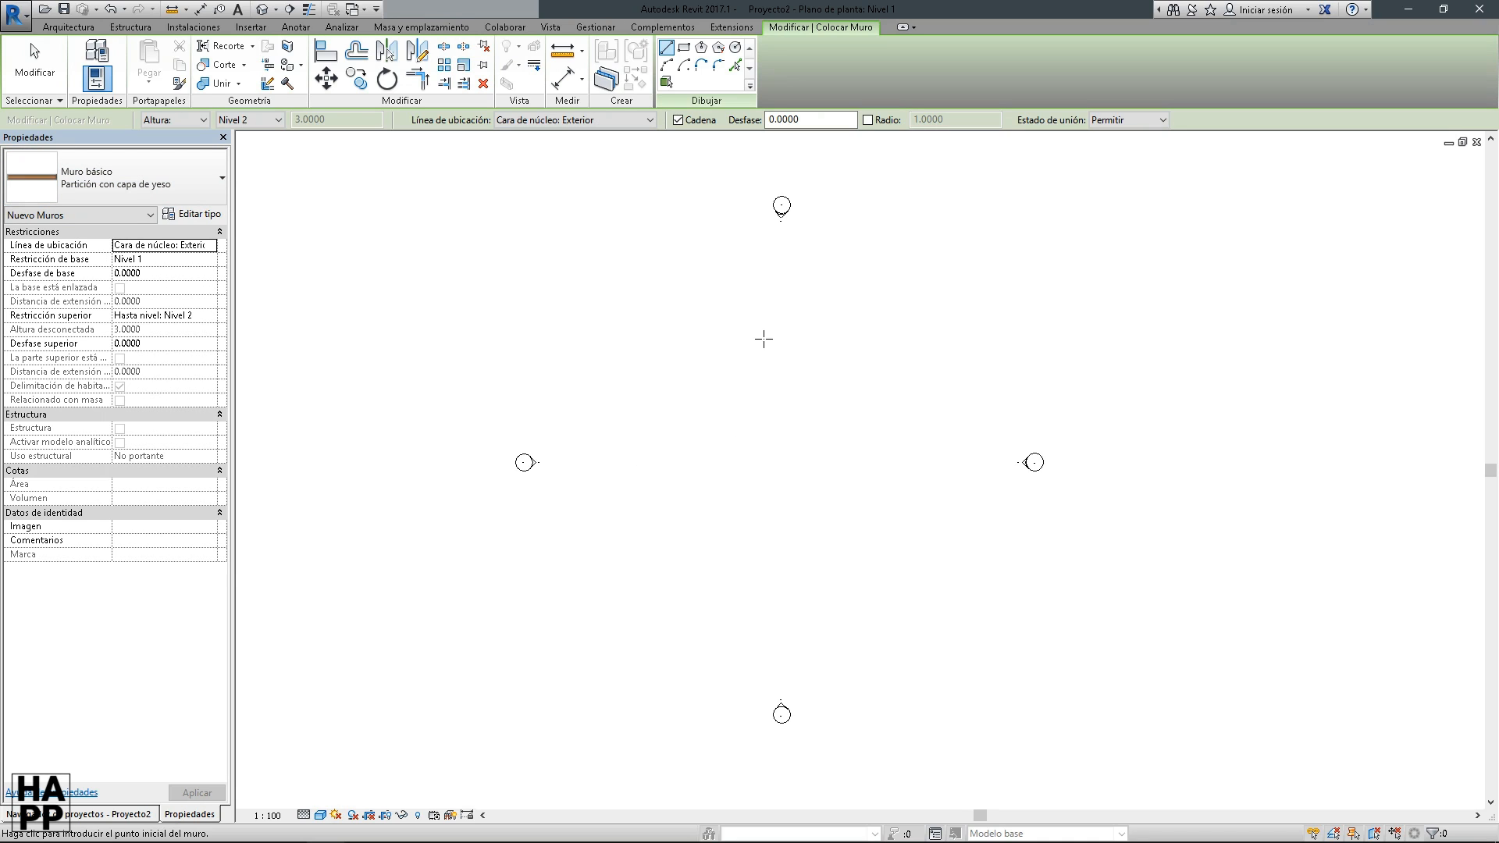
key("Escape")
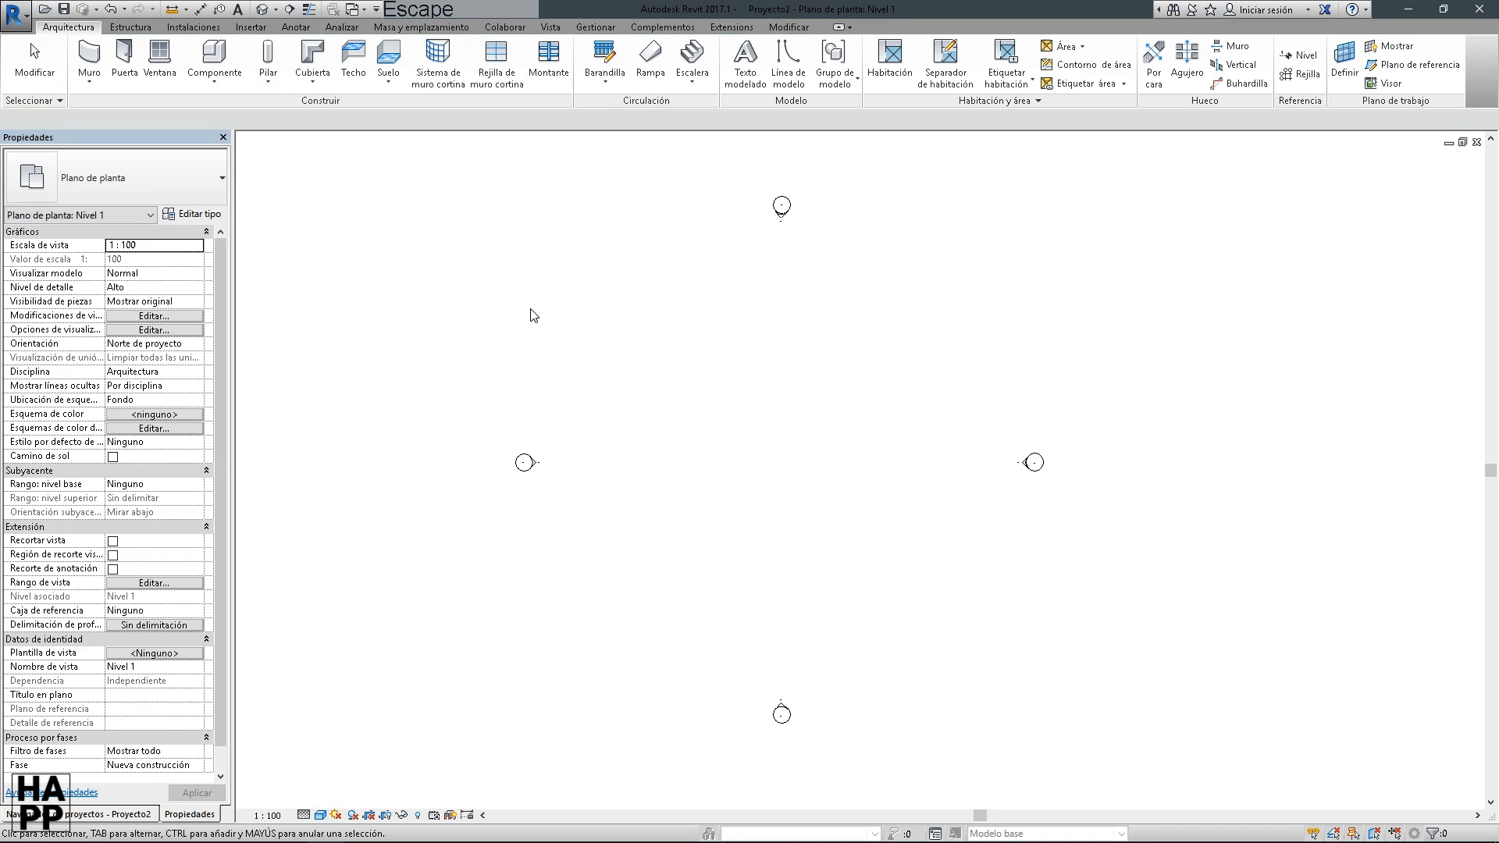
middle_click_drag(794, 451, 800, 488)
scroll(809, 460, "up", 1)
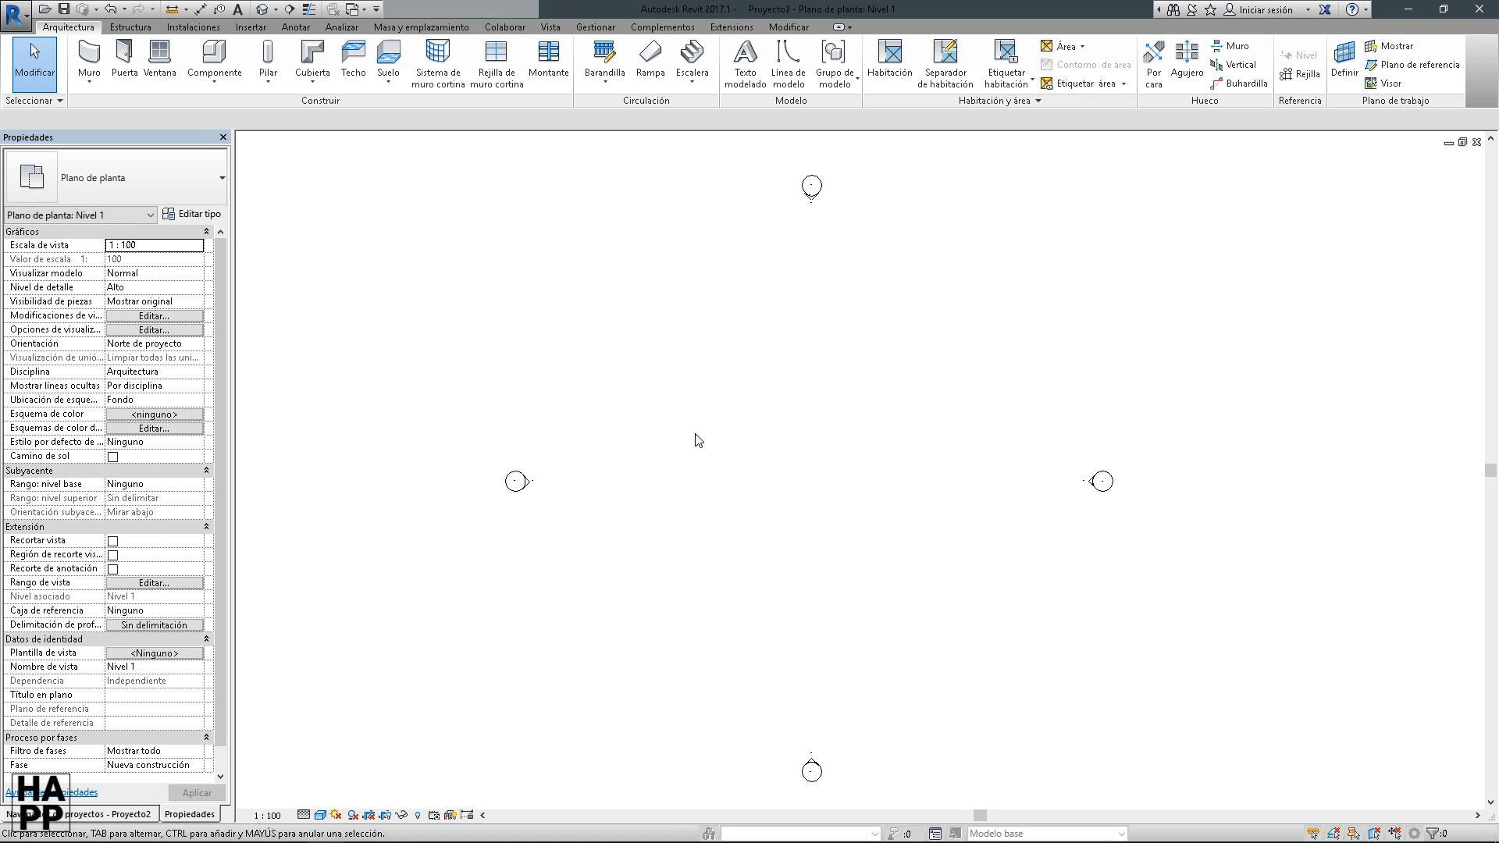
Bring up the project browser, expand the floor plans, and look over the Nivel 1 and Nivel 2 views
left_click(99, 815)
left_click(26, 170)
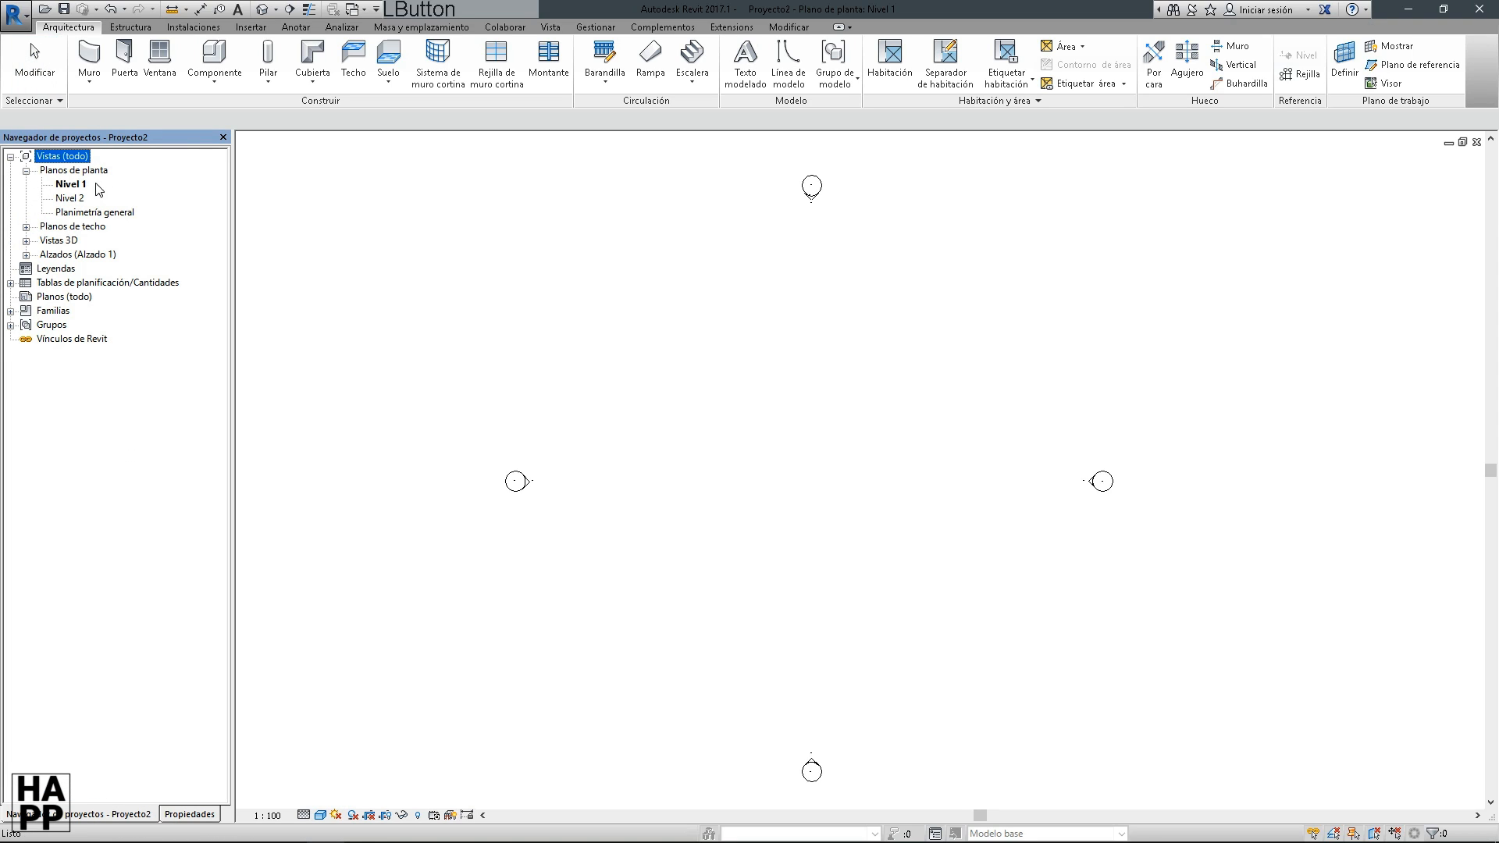
left_click(71, 185)
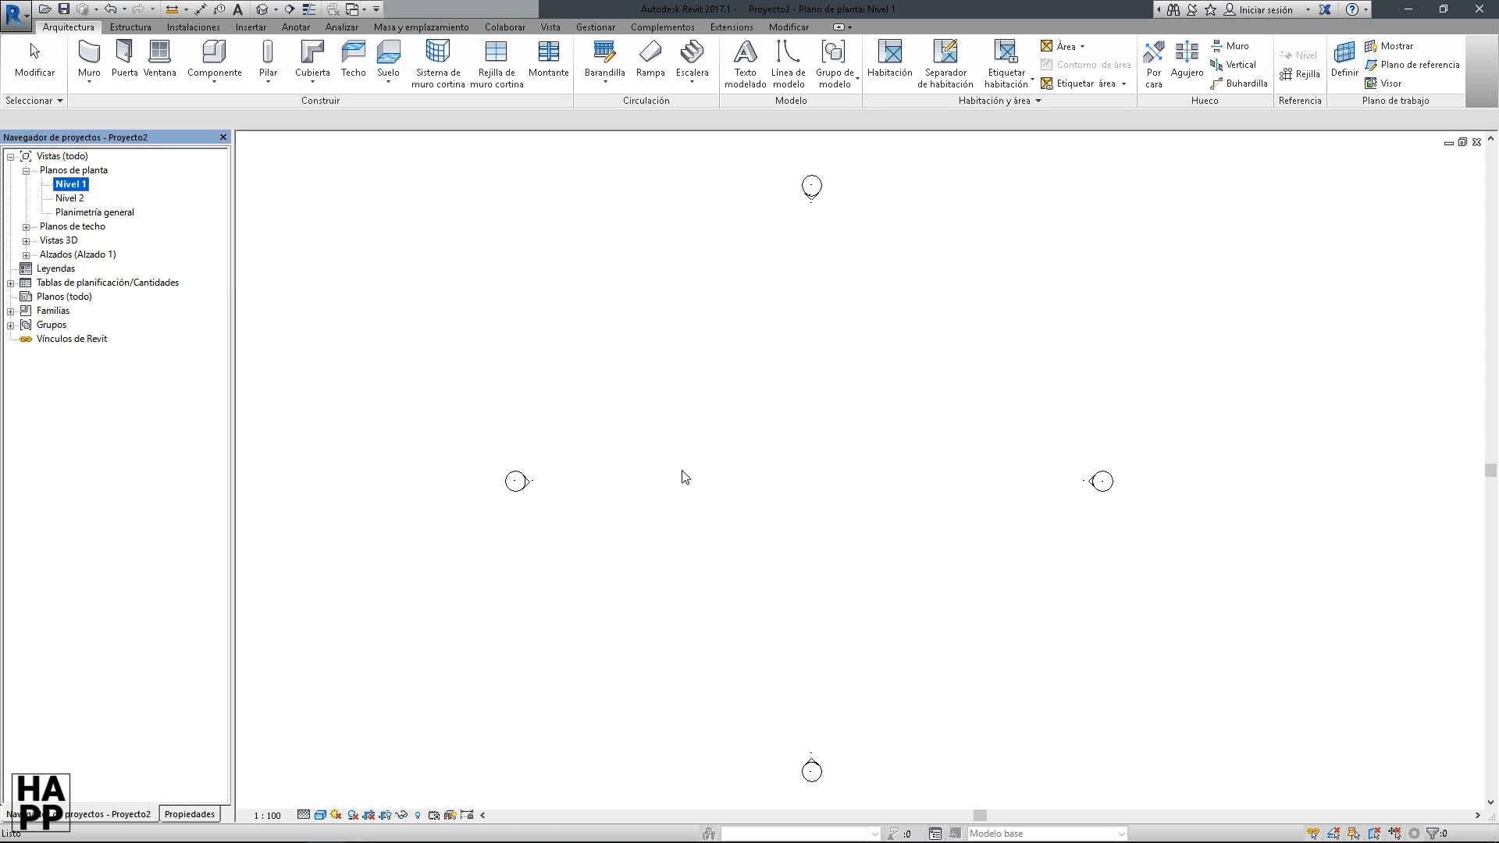
left_click(74, 198)
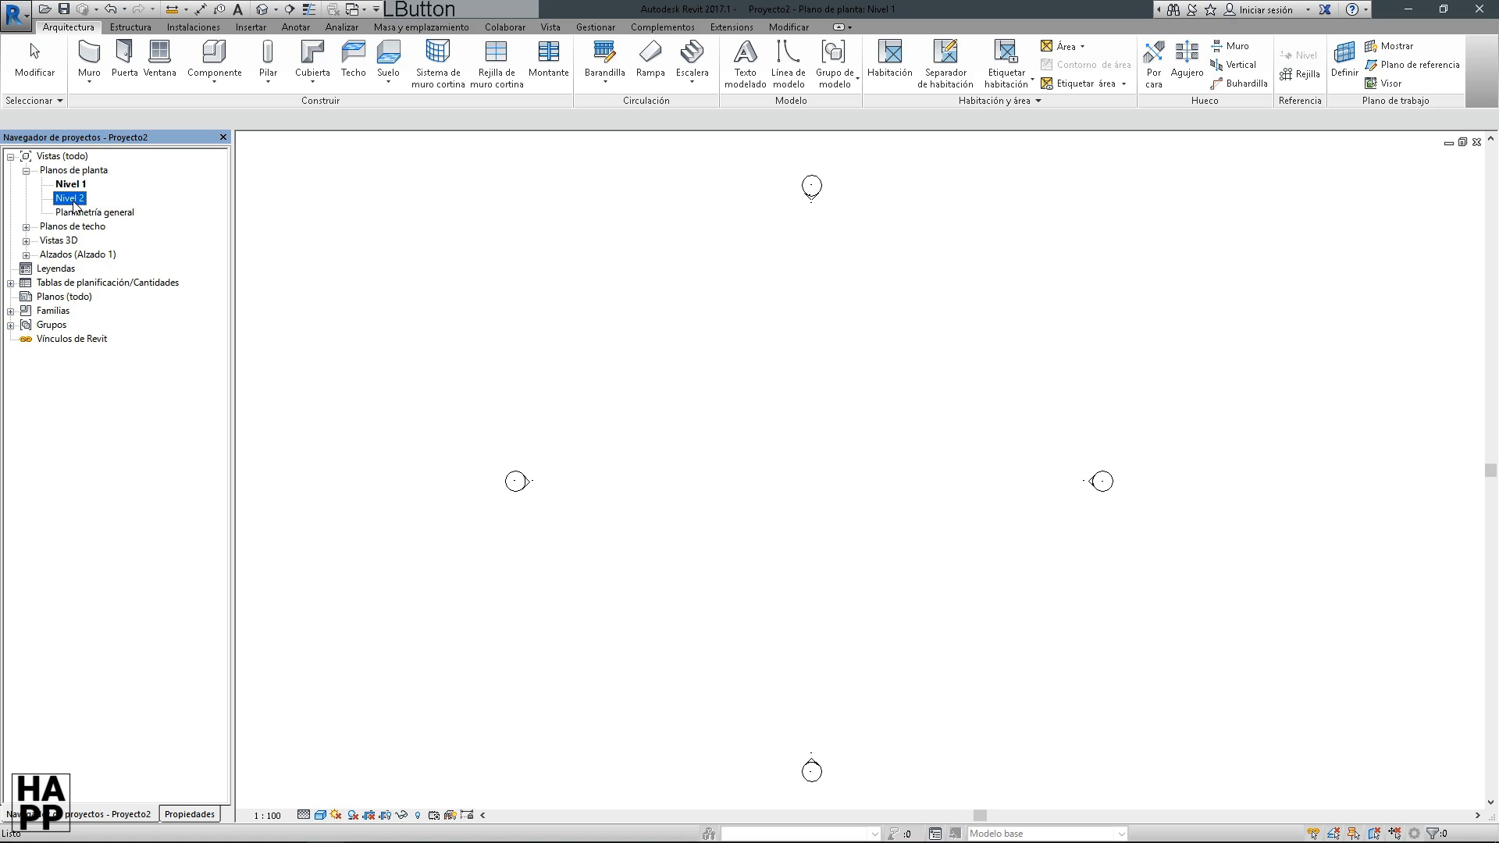
left_click(74, 185)
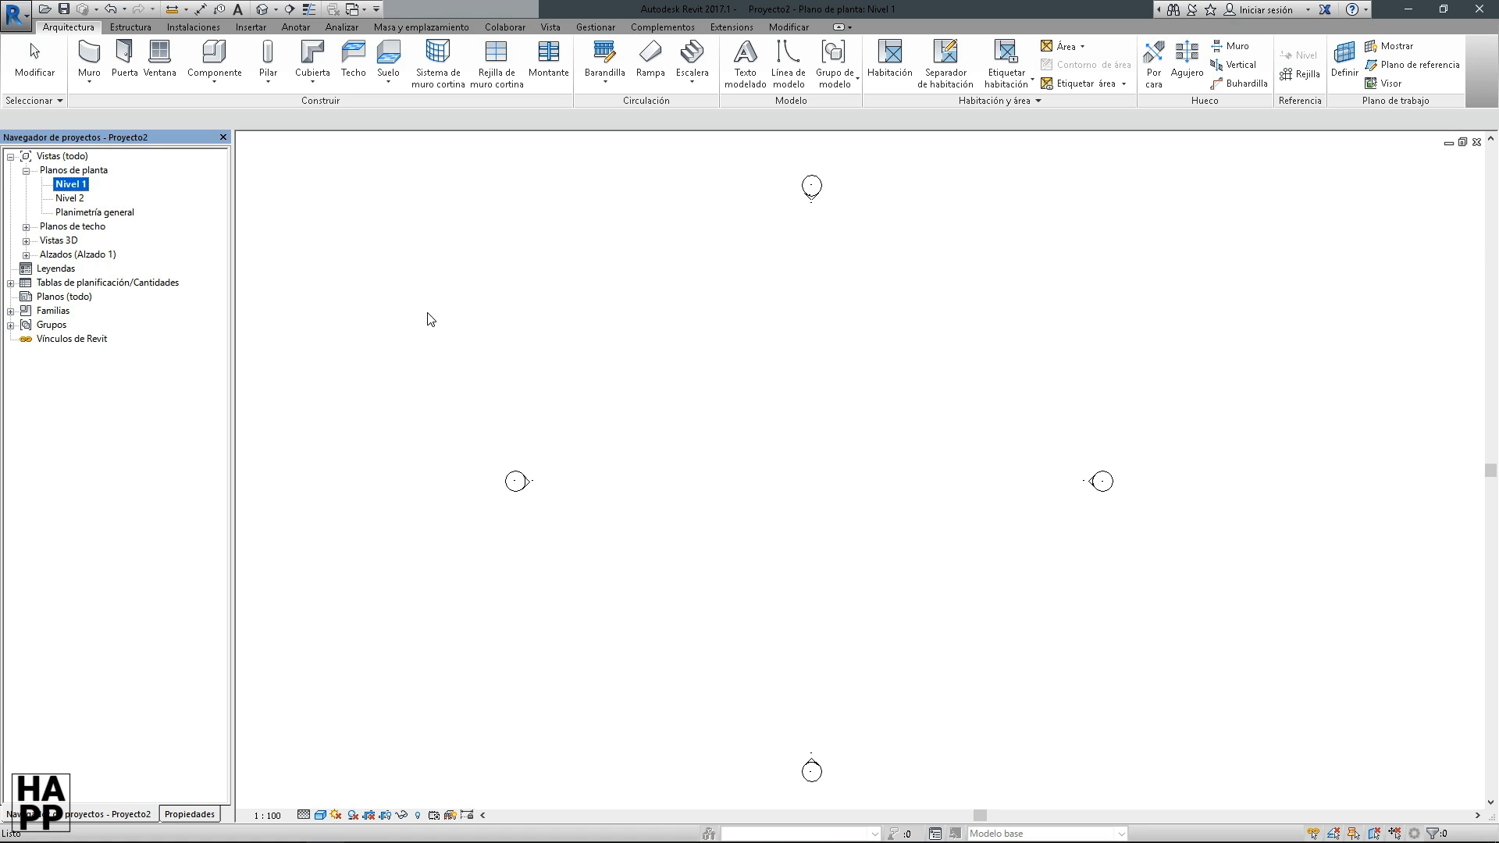
left_click(75, 200)
left_click(74, 185)
left_click(89, 53)
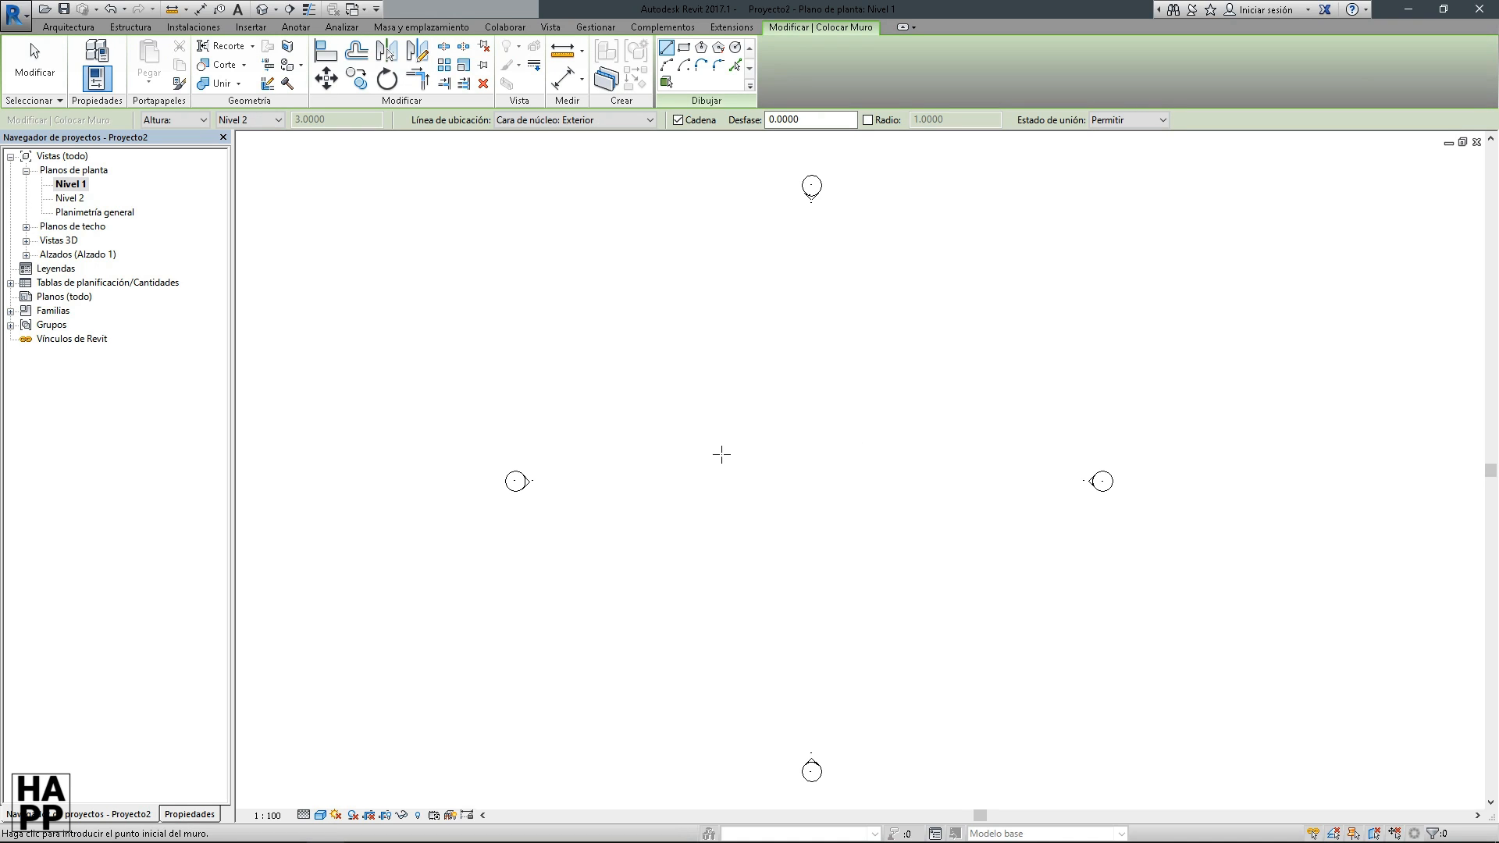
key("Escape")
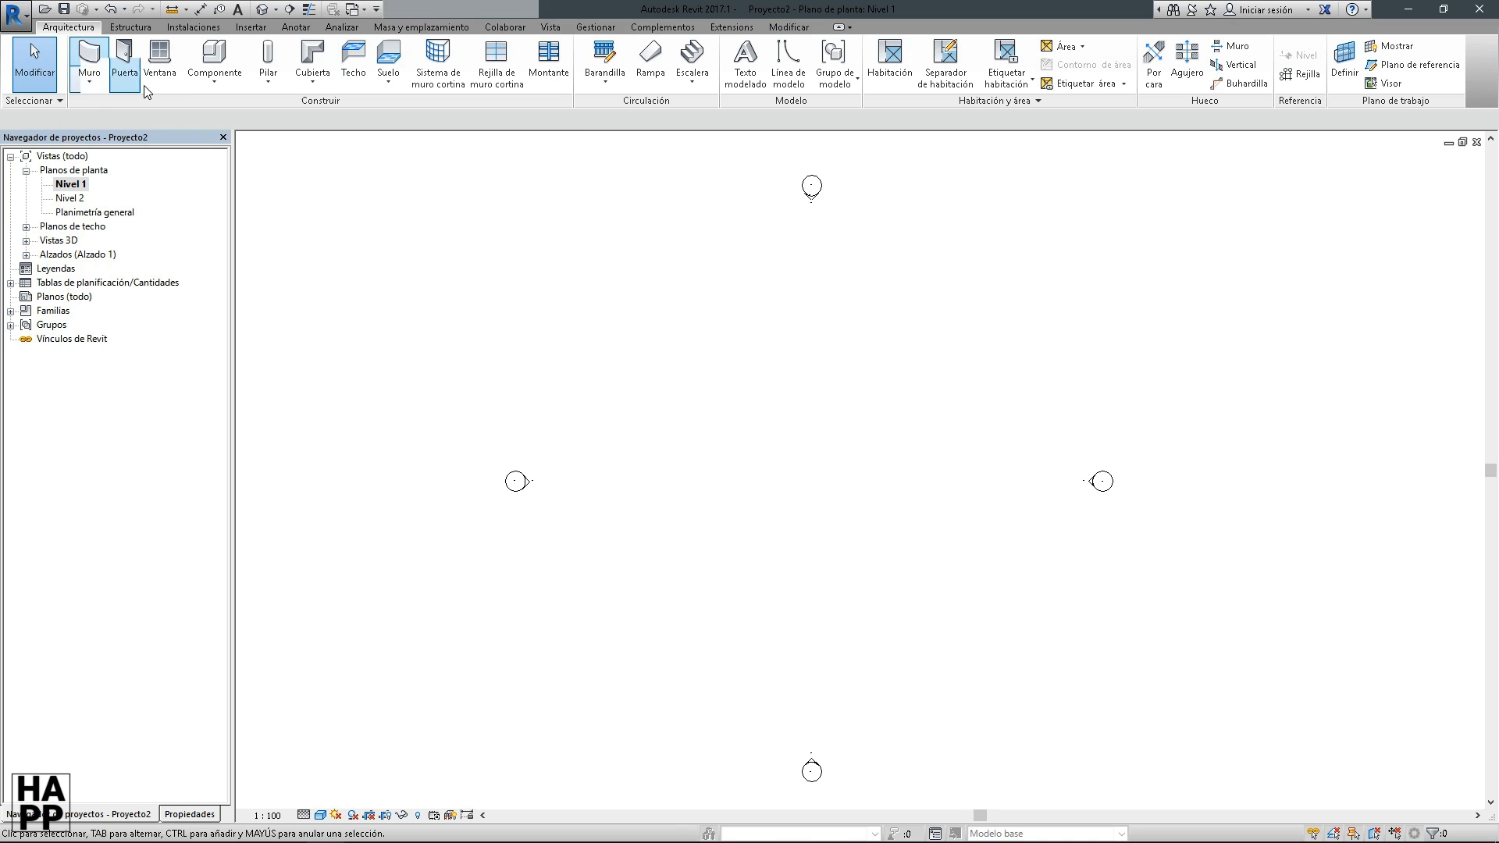
Draw a single sloping wall about 11.2 m long at about 38° between the elevation markers on Nivel 1, with its height up to Nivel 2
left_click(92, 53)
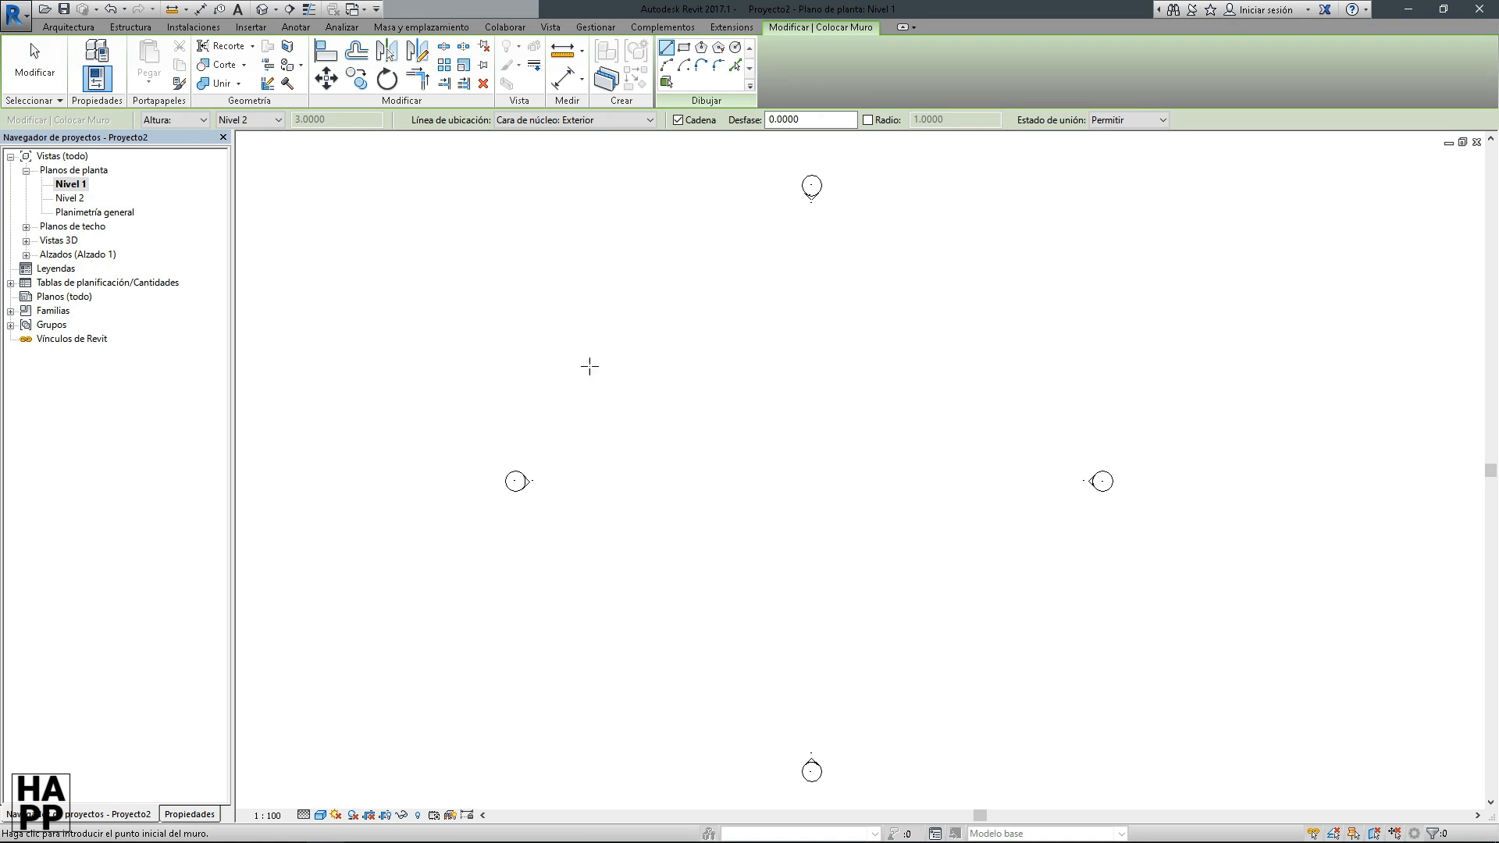
left_click(186, 120)
left_click(202, 120)
left_click(181, 124)
left_click(719, 499)
left_click(866, 385)
key("Escape")
key("Escape")
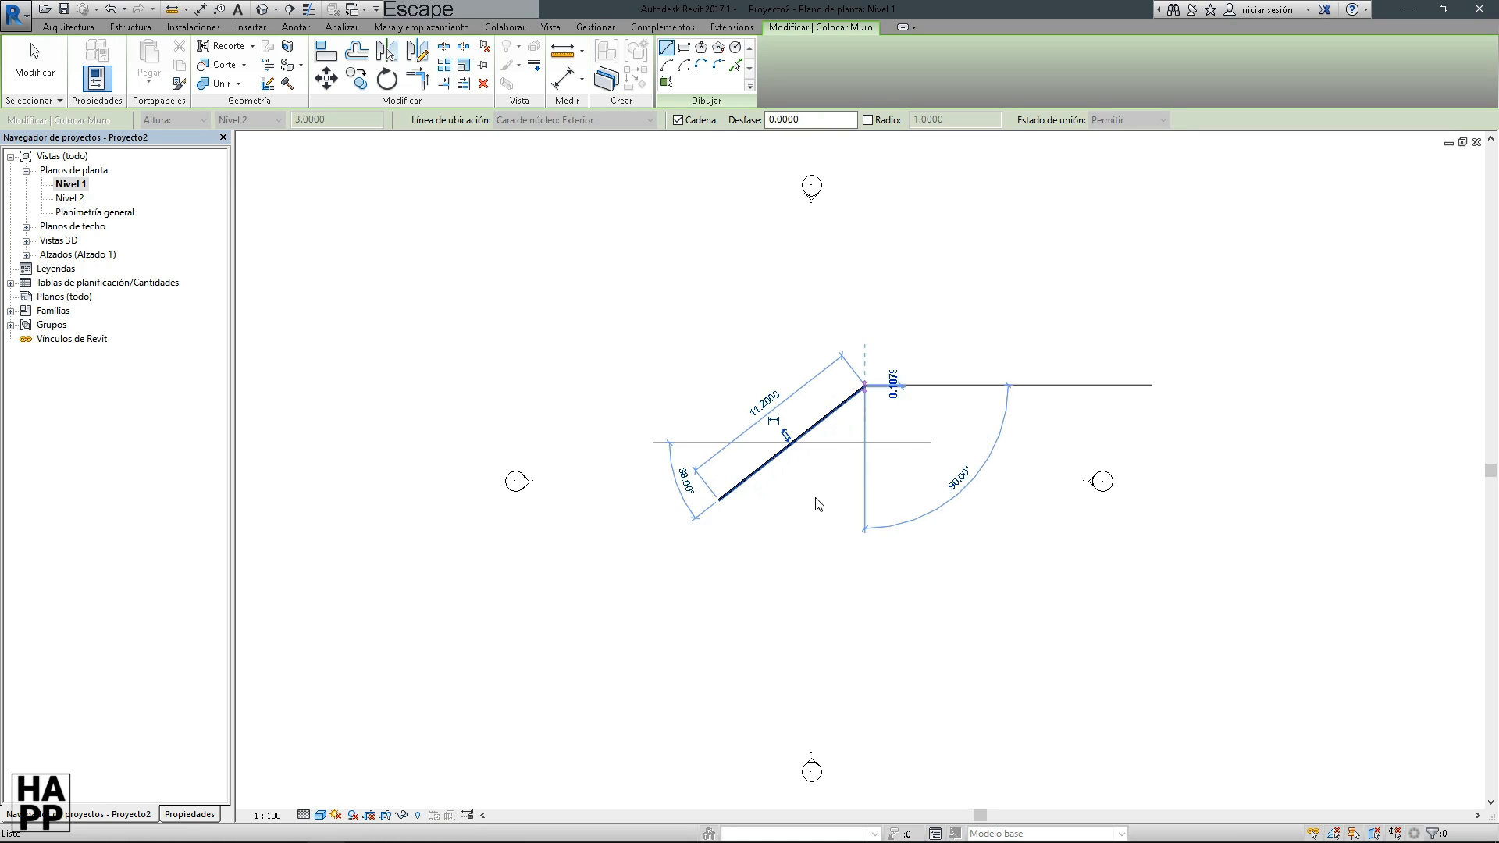
Open the {3D} view from the project's 3D views and inspect the new wall from an angle
scroll(783, 423, "up", 6)
scroll(810, 458, "up", 3)
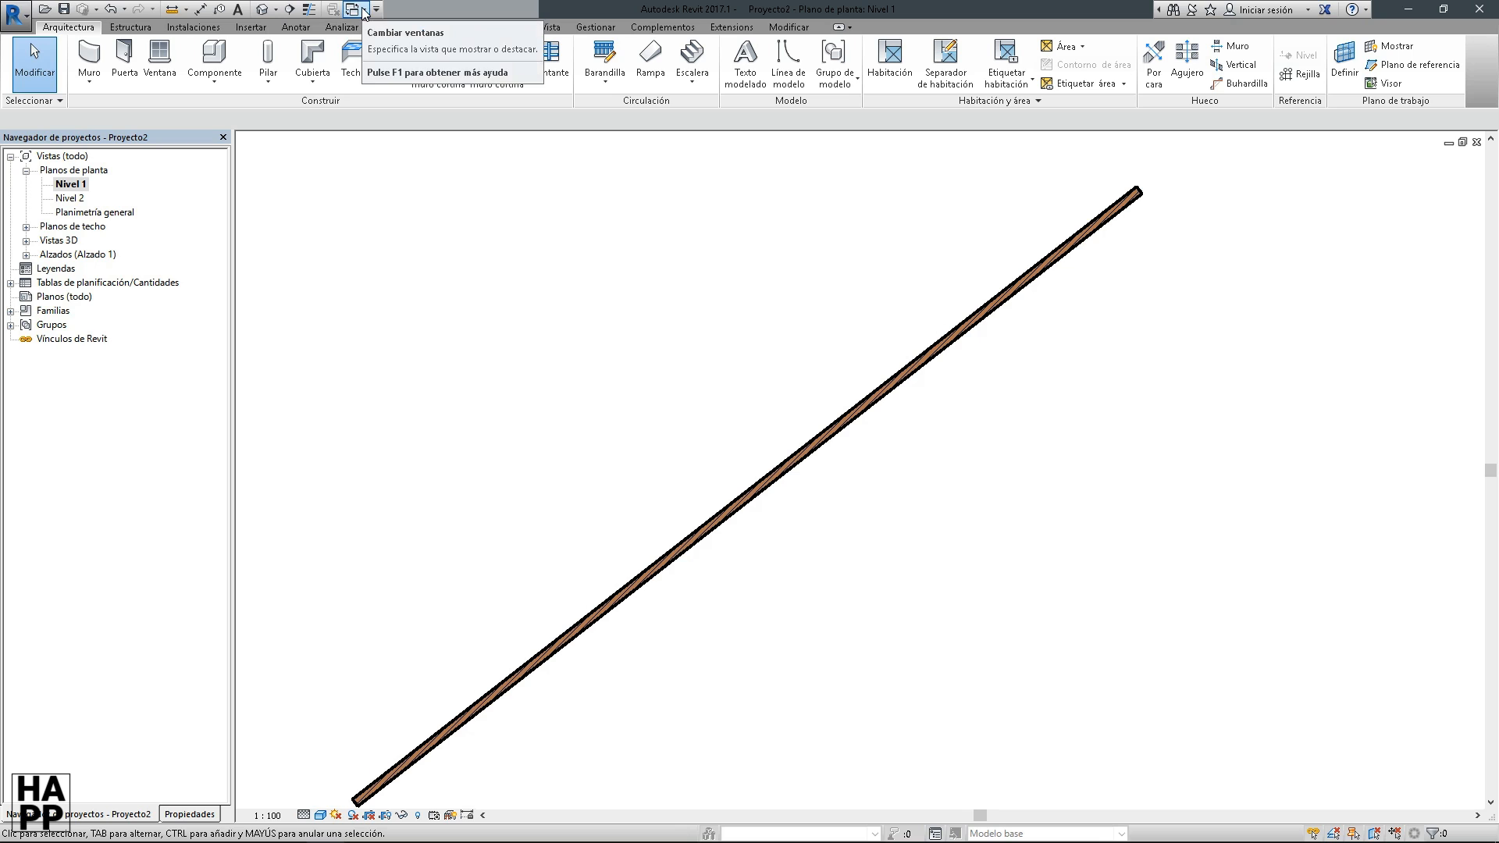
left_click(27, 241)
double_click(64, 255)
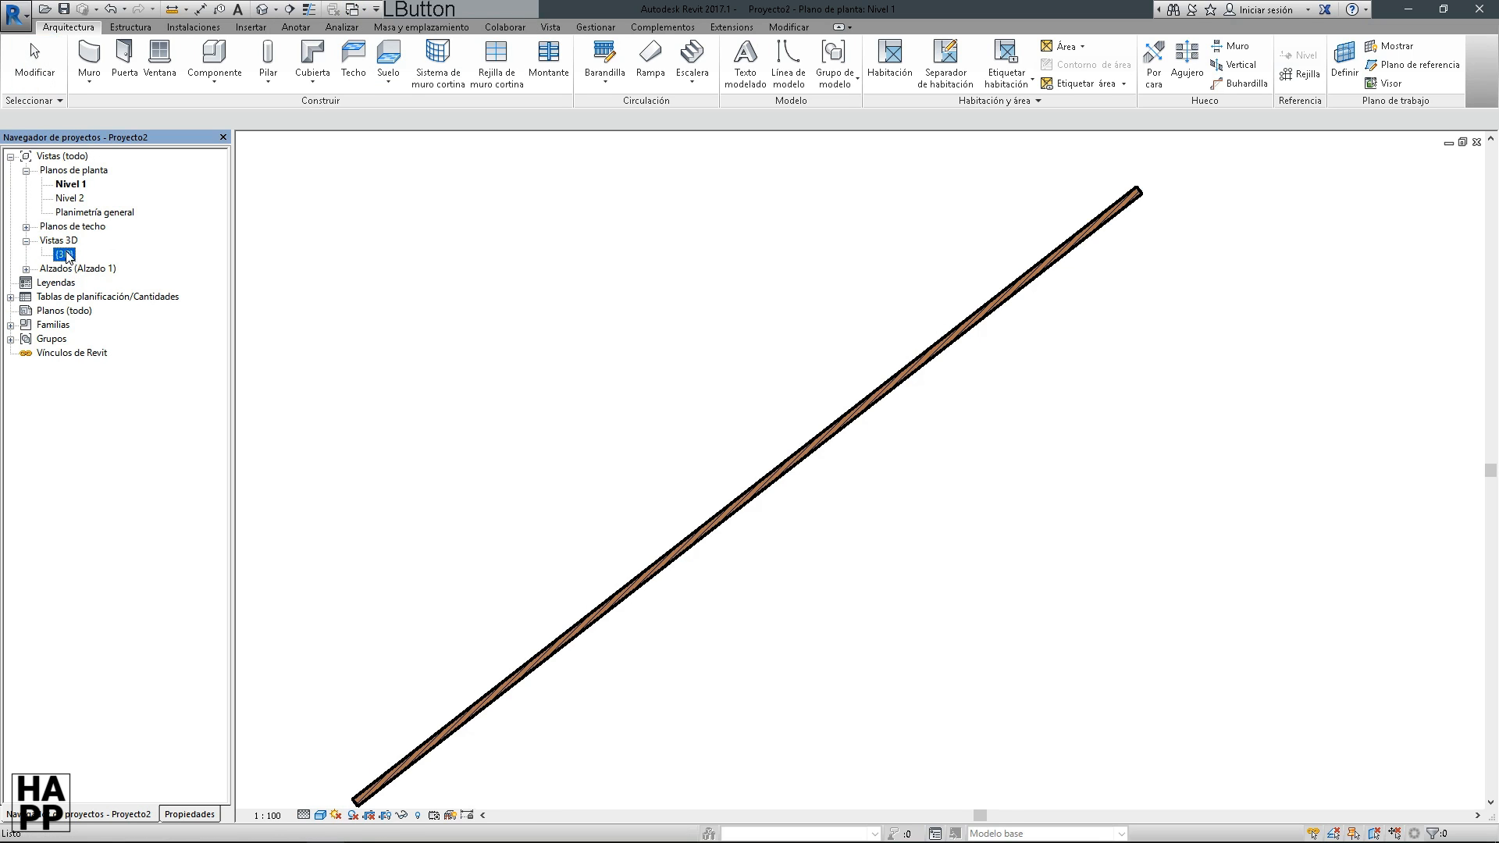
middle_click_drag(697, 429, 843, 460, "shift")
middle_click_drag(780, 502, 809, 492)
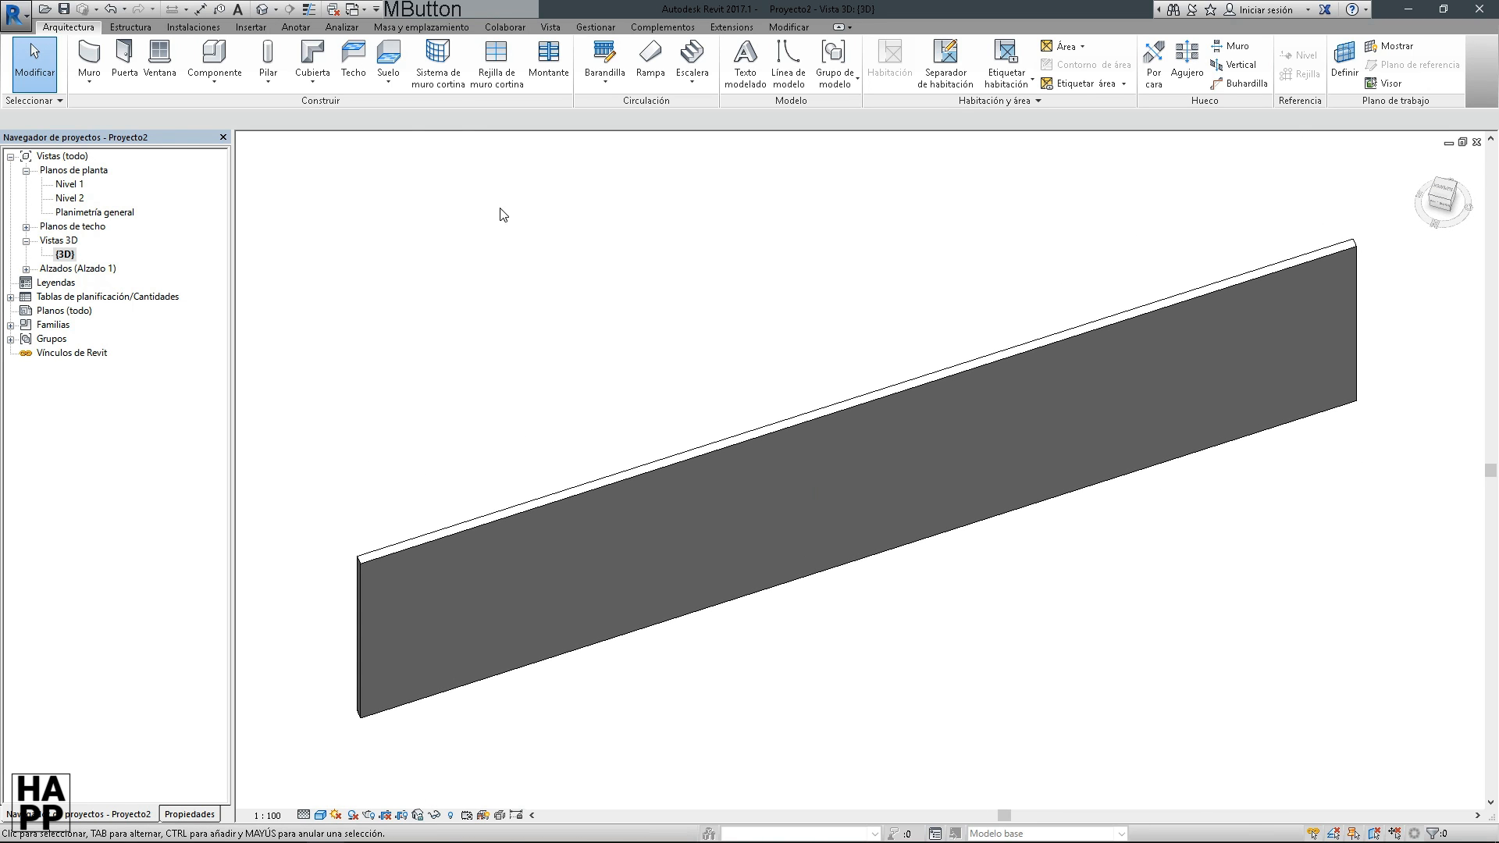
Return to the Nivel 1 floor plan, start the Door tool and show the properties of the new door
left_click(356, 11)
left_click(390, 37)
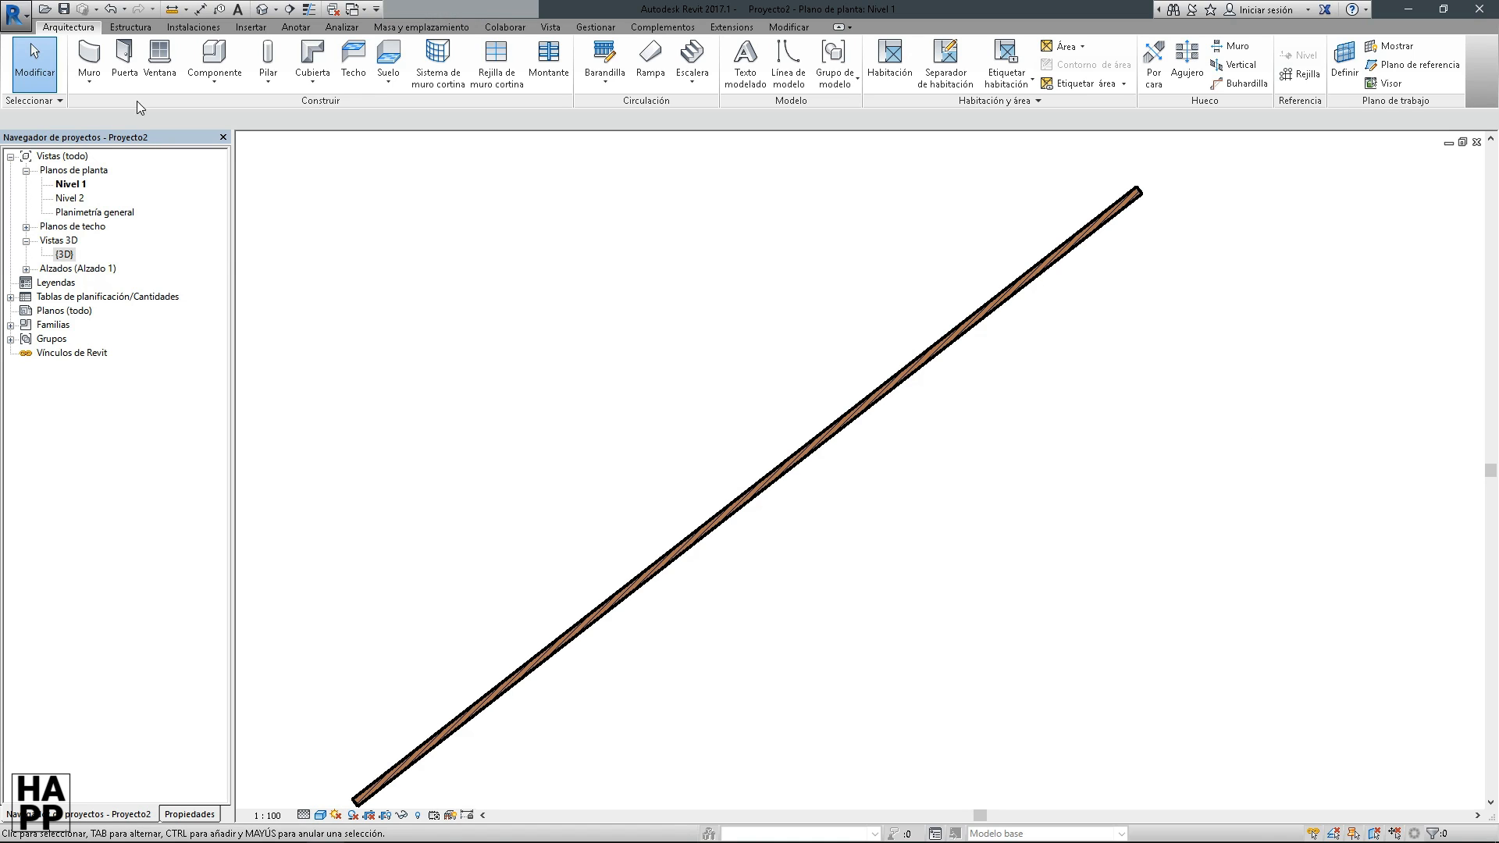
left_click(125, 57)
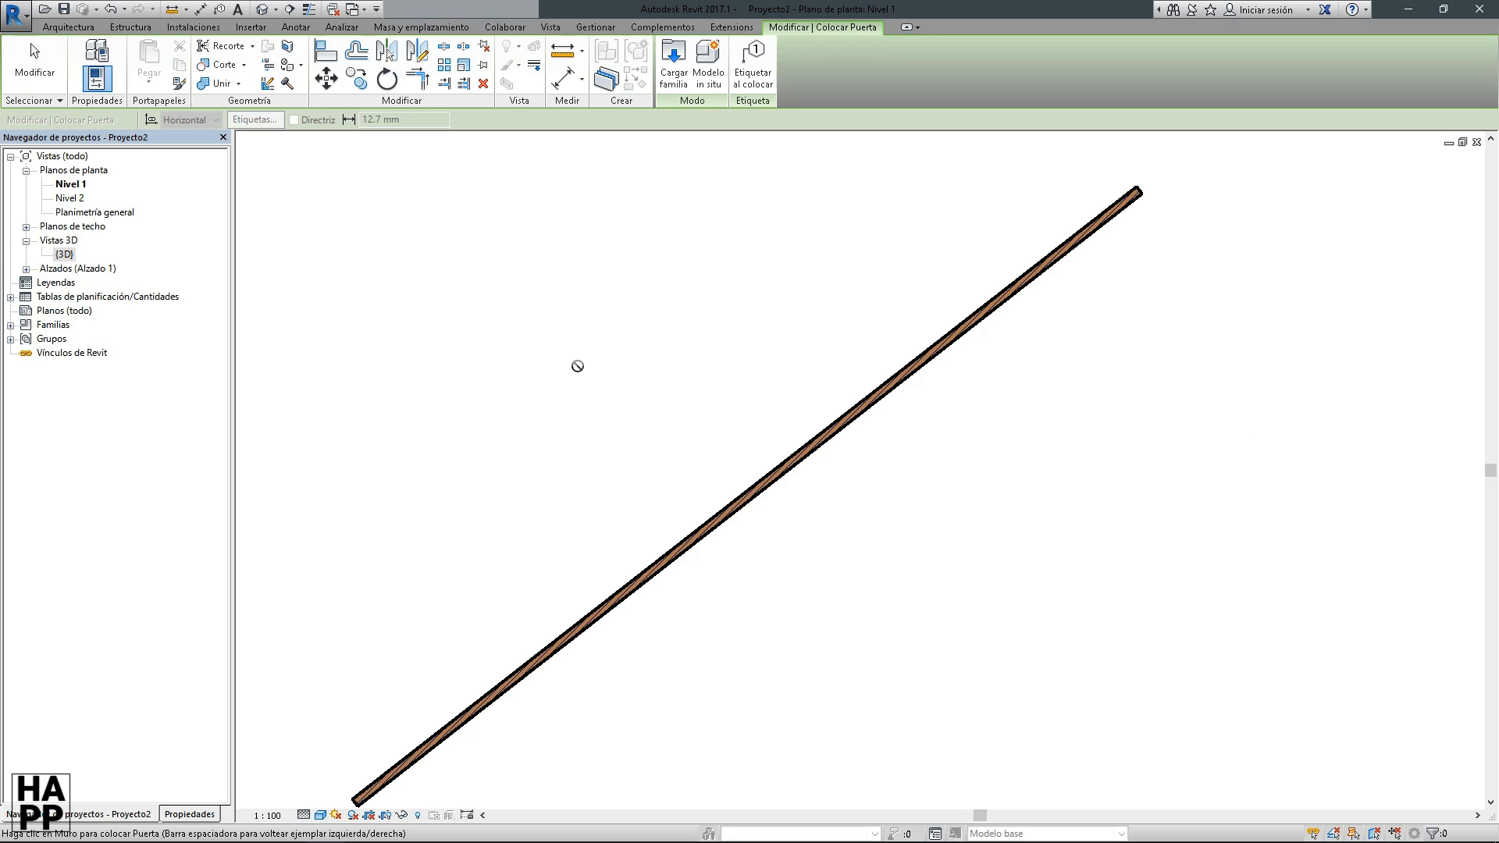
middle_click_drag(472, 344, 535, 352)
scroll(524, 342, "down", 1)
scroll(520, 342, "down", 1)
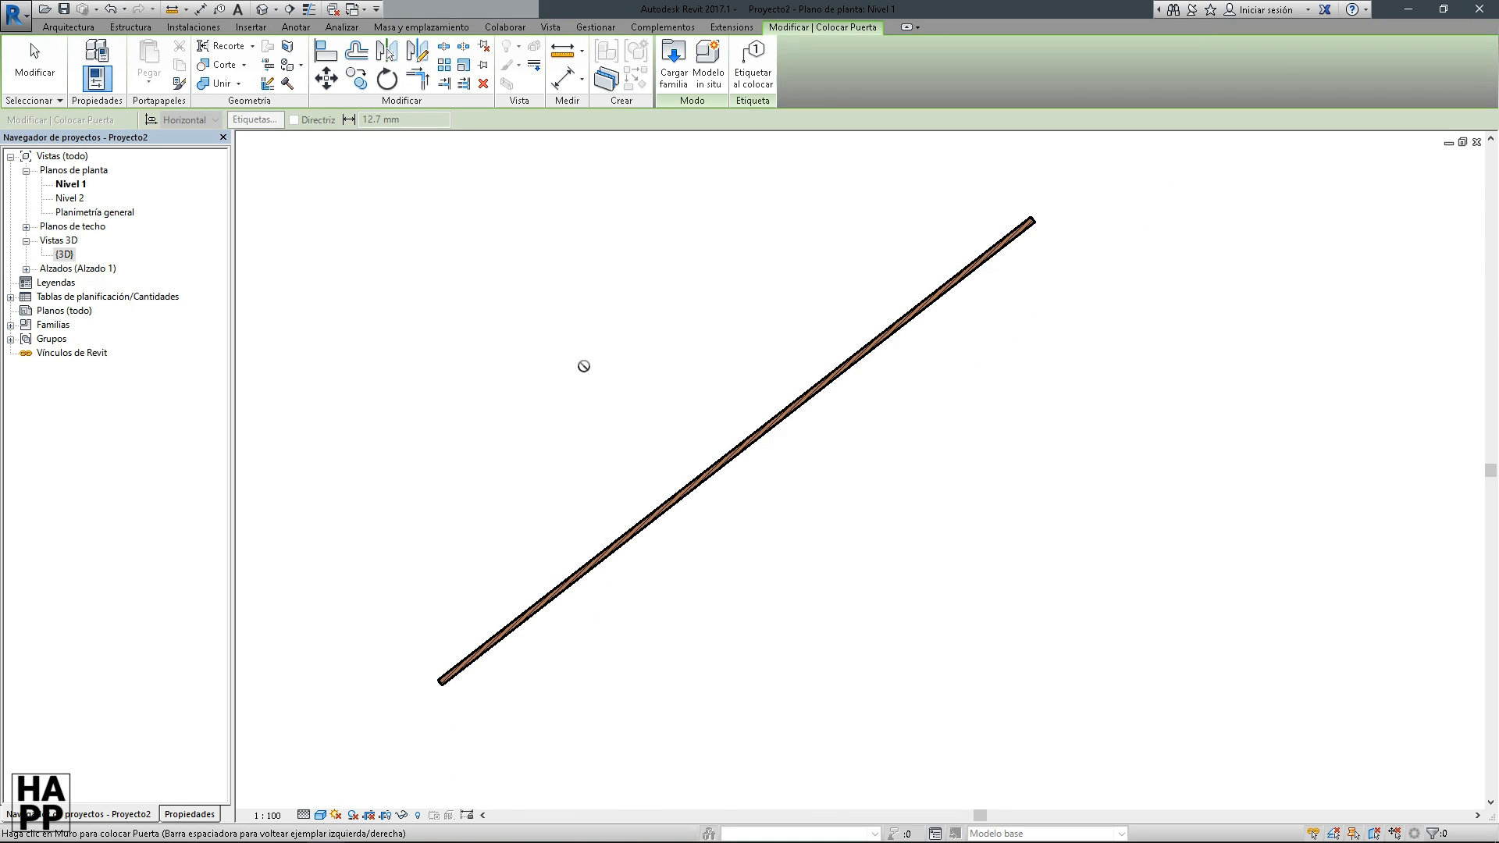
left_click(195, 815)
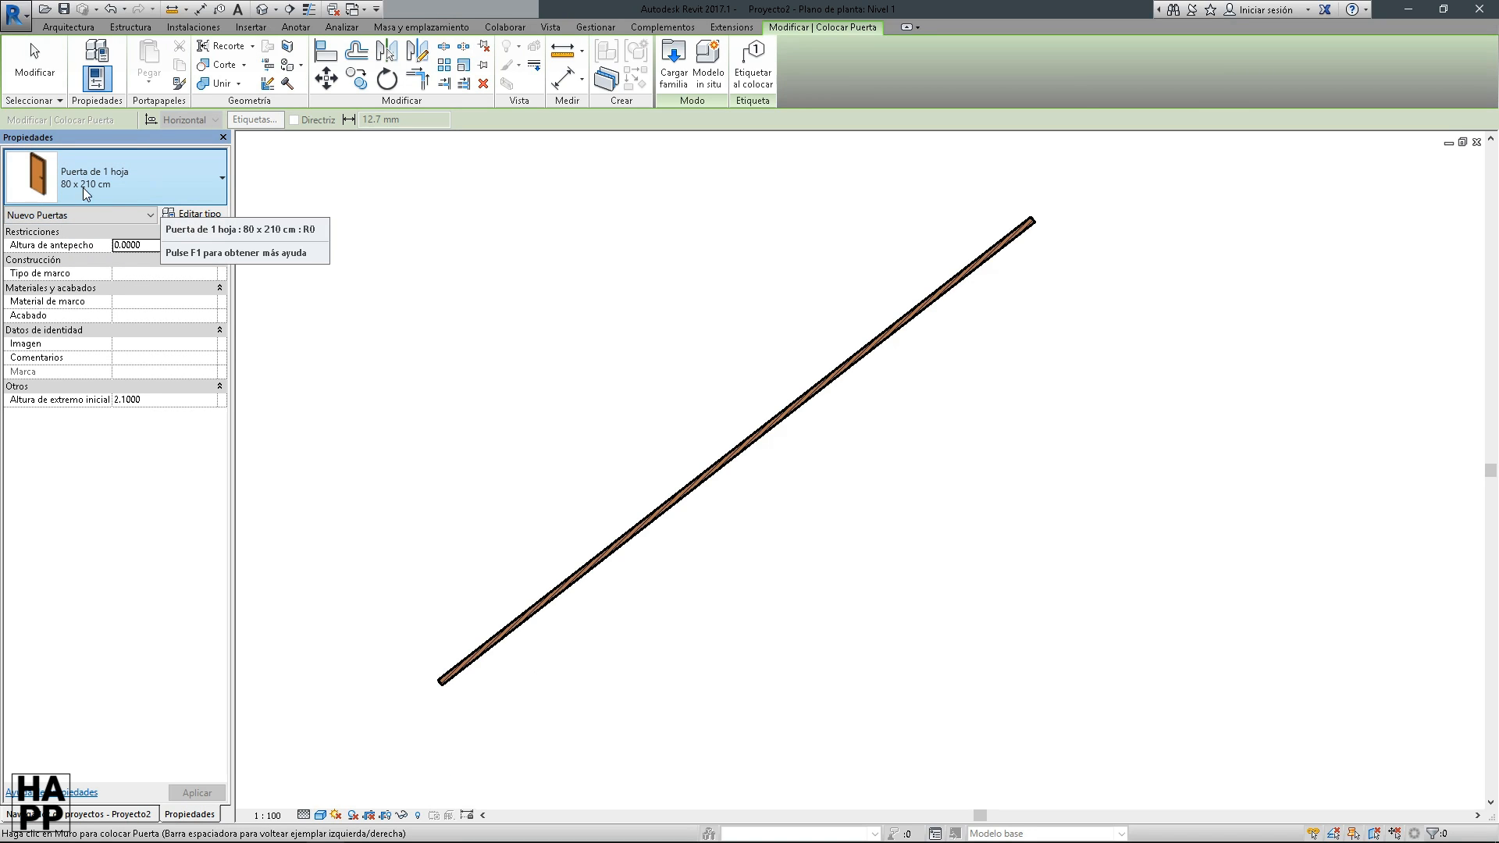
Place a Puerta de 1 hoja door, 80 x 210 cm, near the middle of the wall and end the Door tool
middle_click_drag(593, 325, 652, 369)
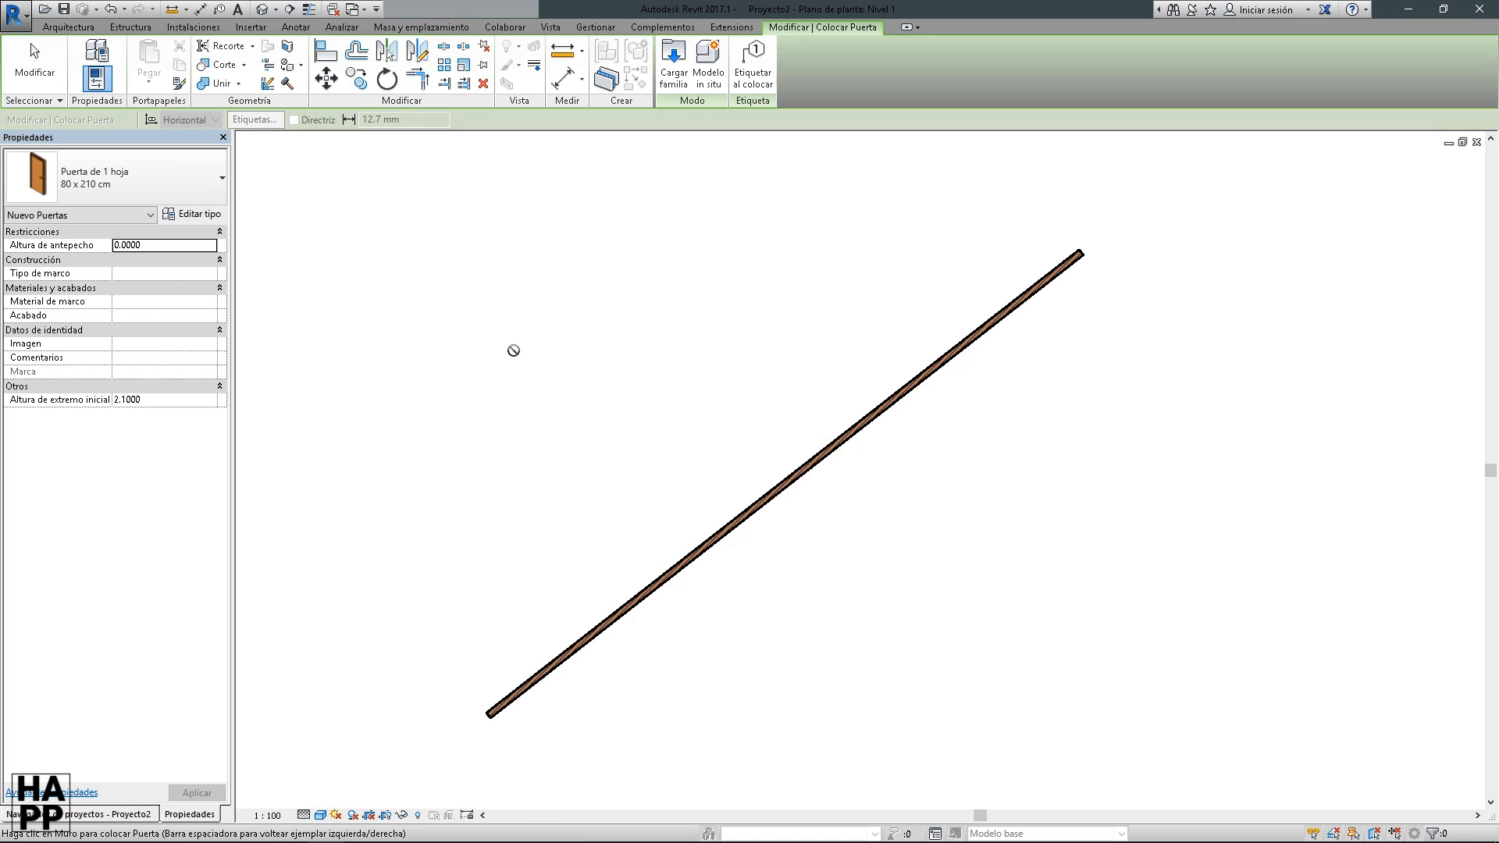
scroll(513, 350, "down", 4)
middle_click_drag(429, 332, 608, 416)
scroll(633, 483, "up", 3)
scroll(596, 410, "up", 2)
middle_click_drag(708, 439, 657, 416)
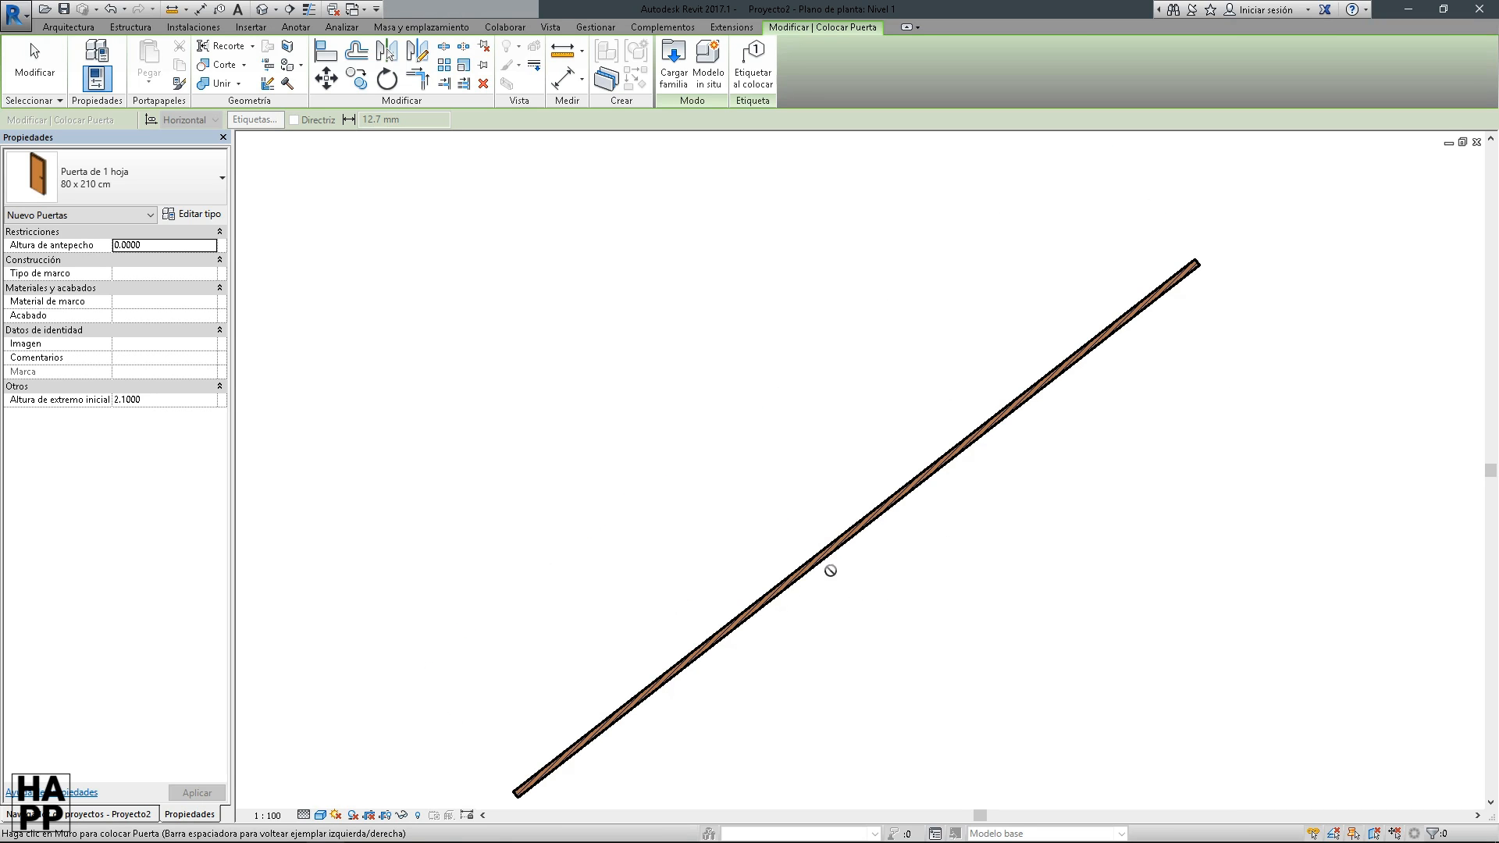
middle_click_drag(861, 589, 770, 539)
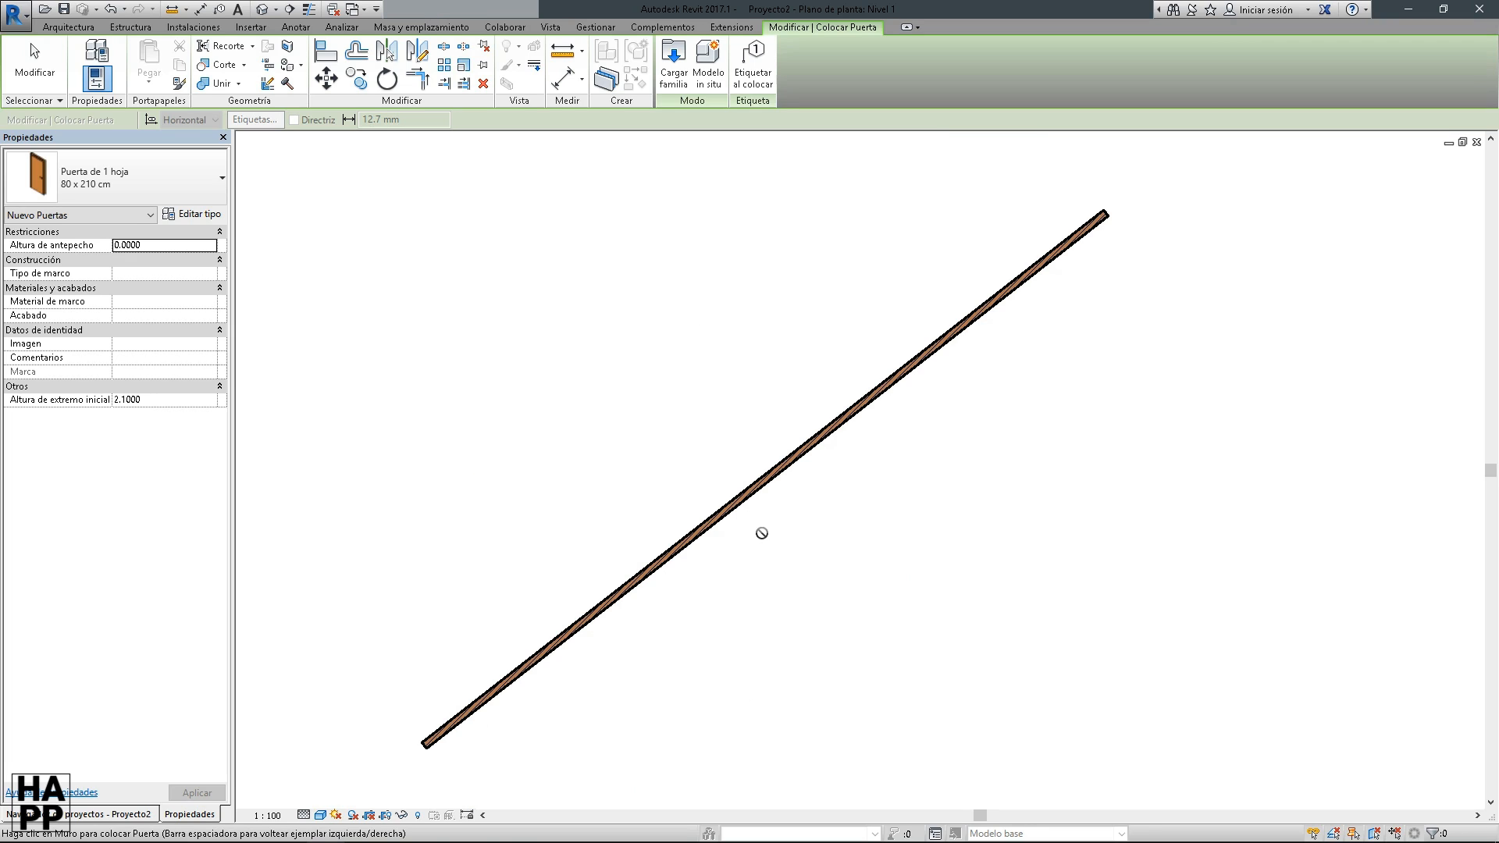
scroll(754, 545, "up", 3)
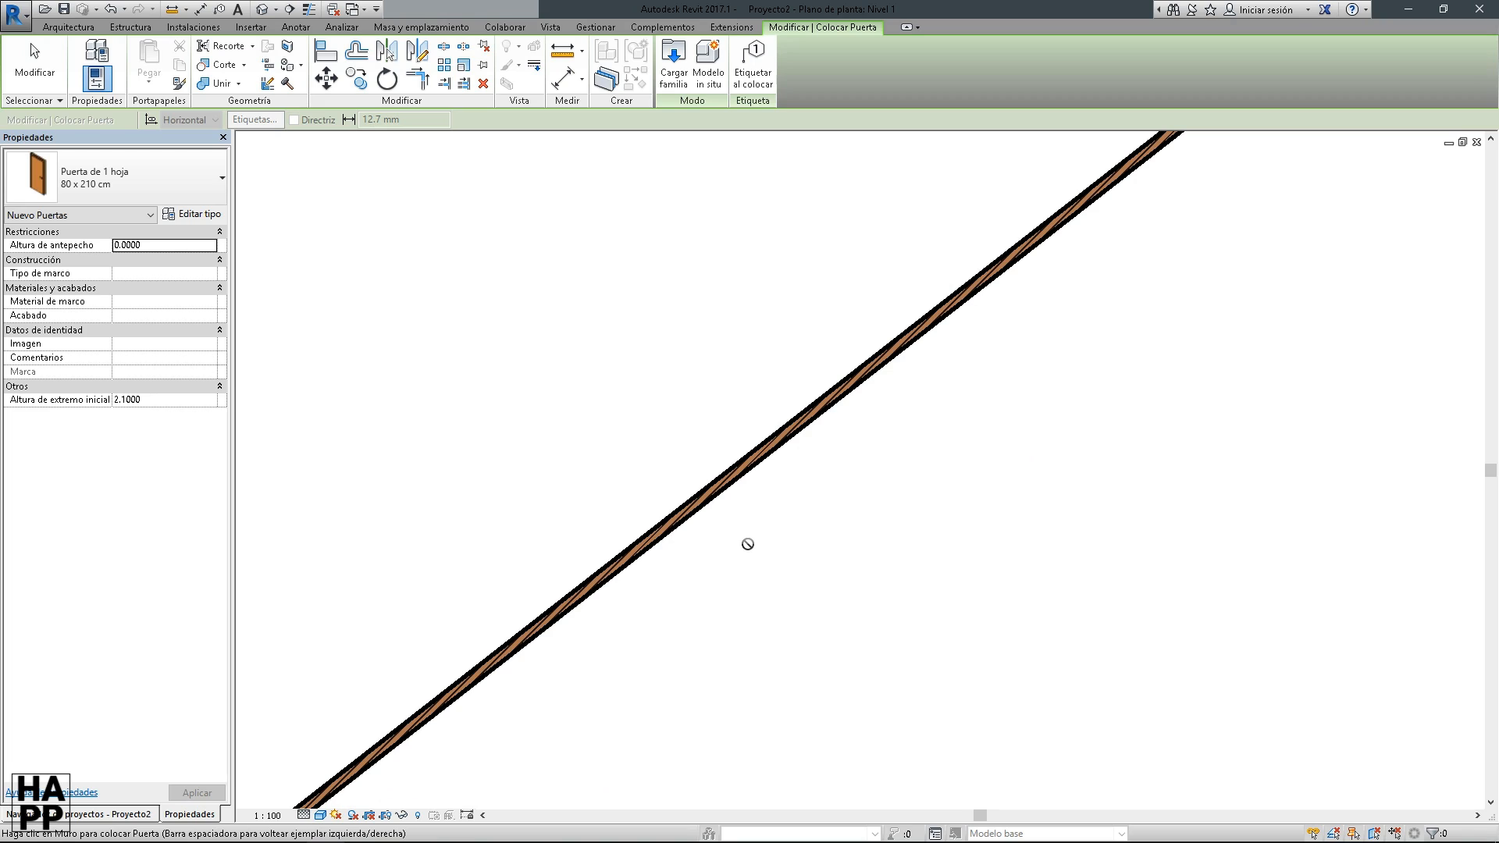
left_click(667, 519)
key("Escape")
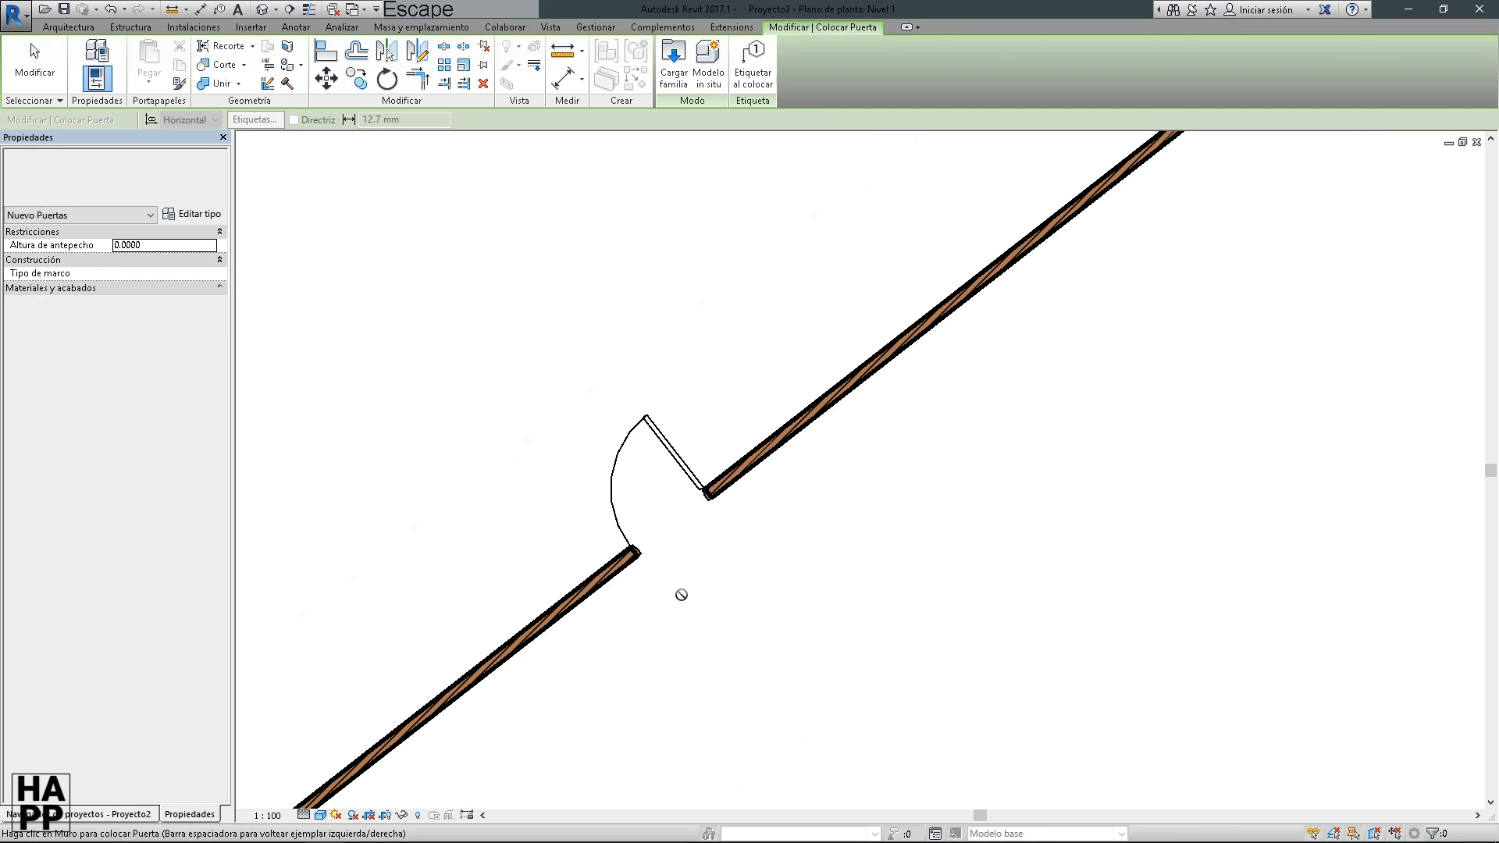
Inspect the placed door in the floor plan and in the {3D} view
scroll(687, 551, "up", 4)
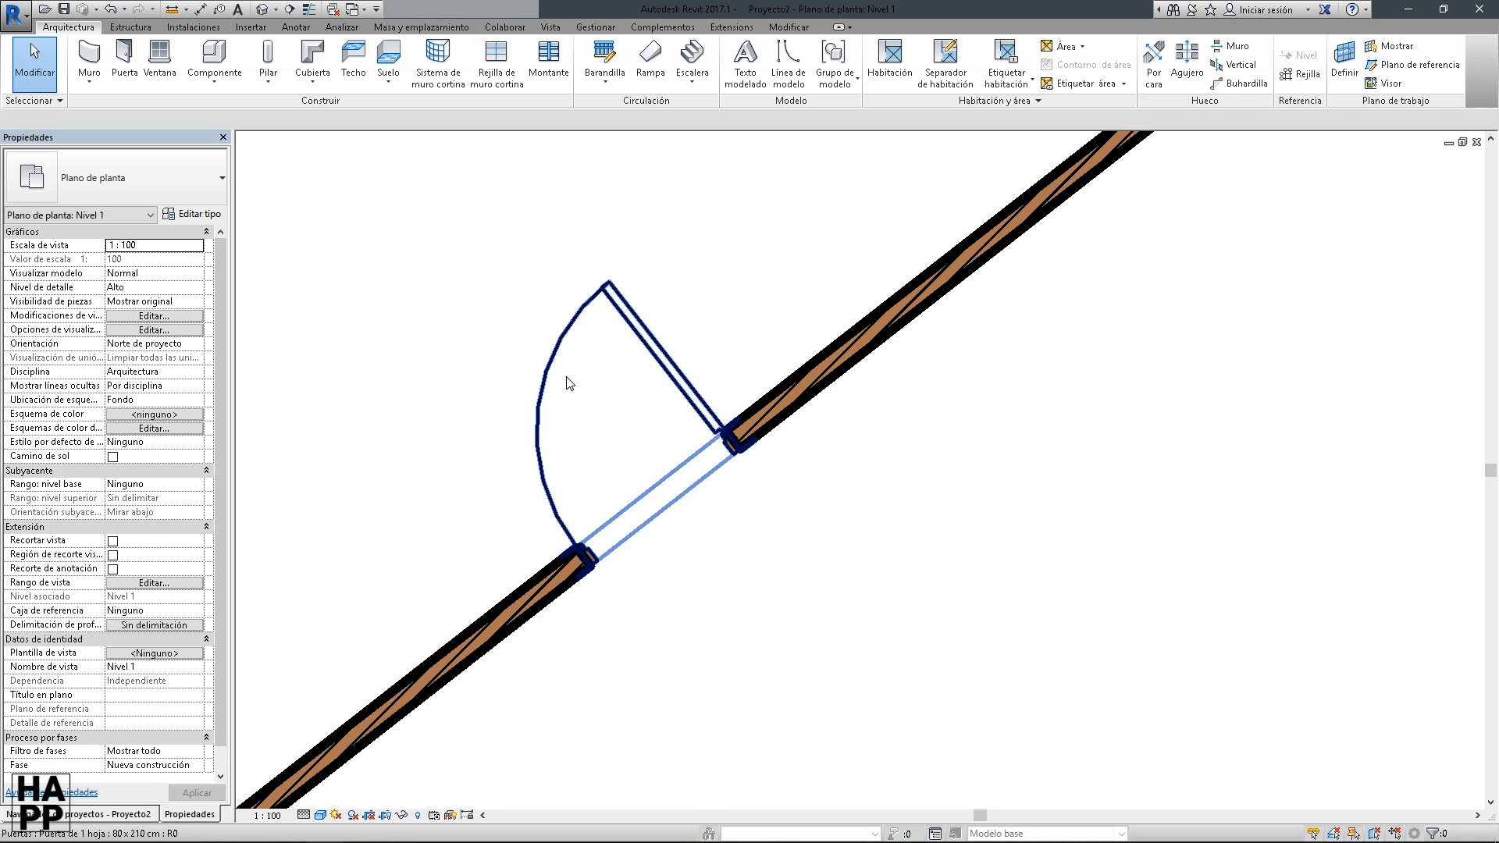
scroll(500, 275, "down", 3)
middle_click_drag(531, 318, 583, 438)
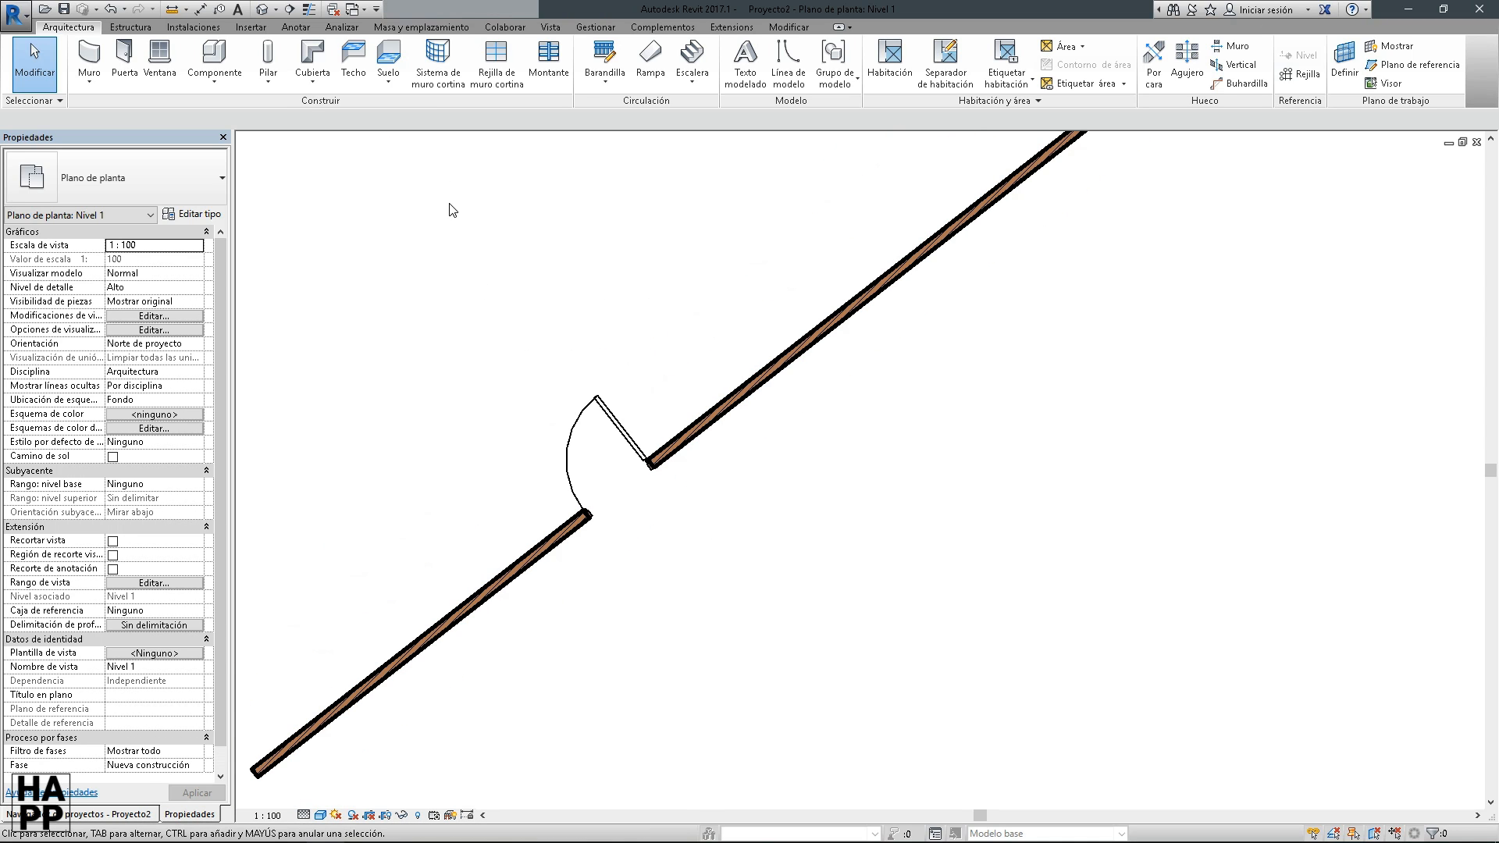
left_click(358, 9)
left_click(437, 48)
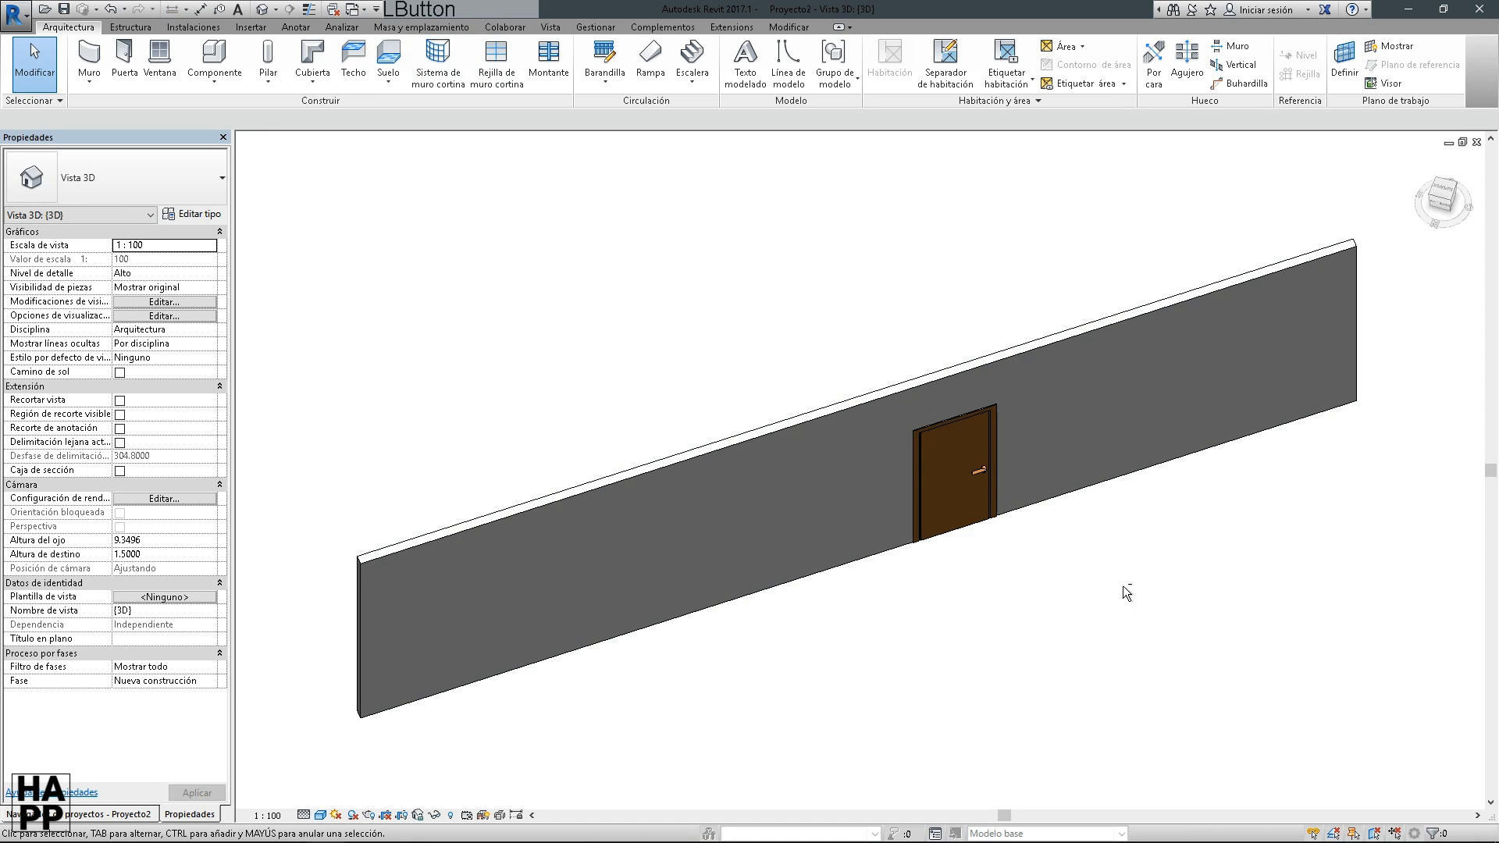
mouse_move(1123, 586)
middle_mouse_down("shift")
mouse_move(1101, 488)
mouse_move(1127, 351)
mouse_move(950, 656)
mouse_move(843, 651)
mouse_move(874, 649)
mouse_move(803, 700)
mouse_move(793, 690)
mouse_move(841, 650)
middle_mouse_up("shift")
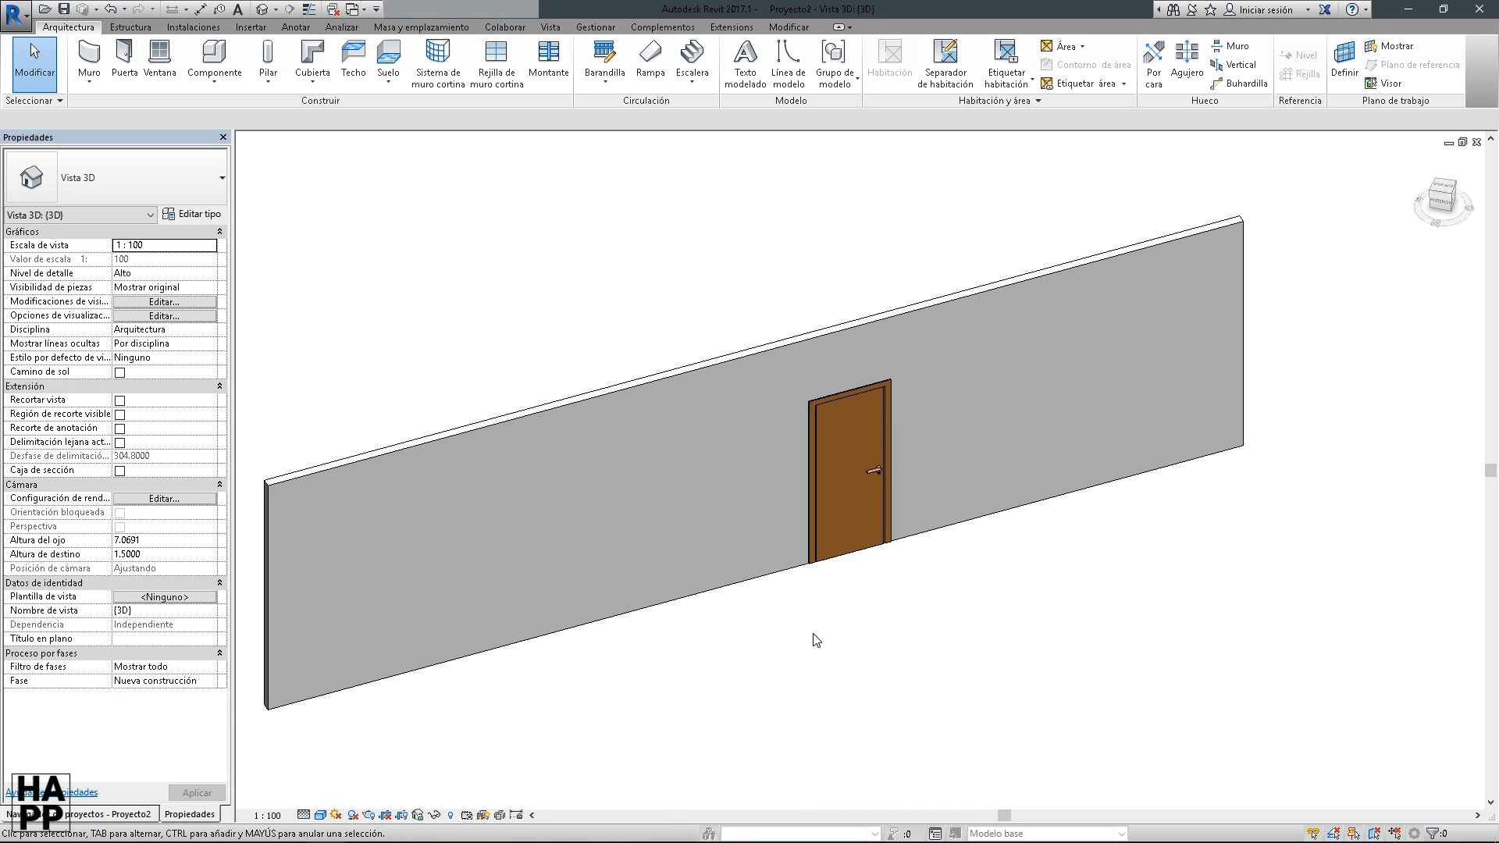
Return to the Nivel 1 floor plan, examine the line thickness at the wall end and door, and turn on Thin Lines
left_click(353, 10)
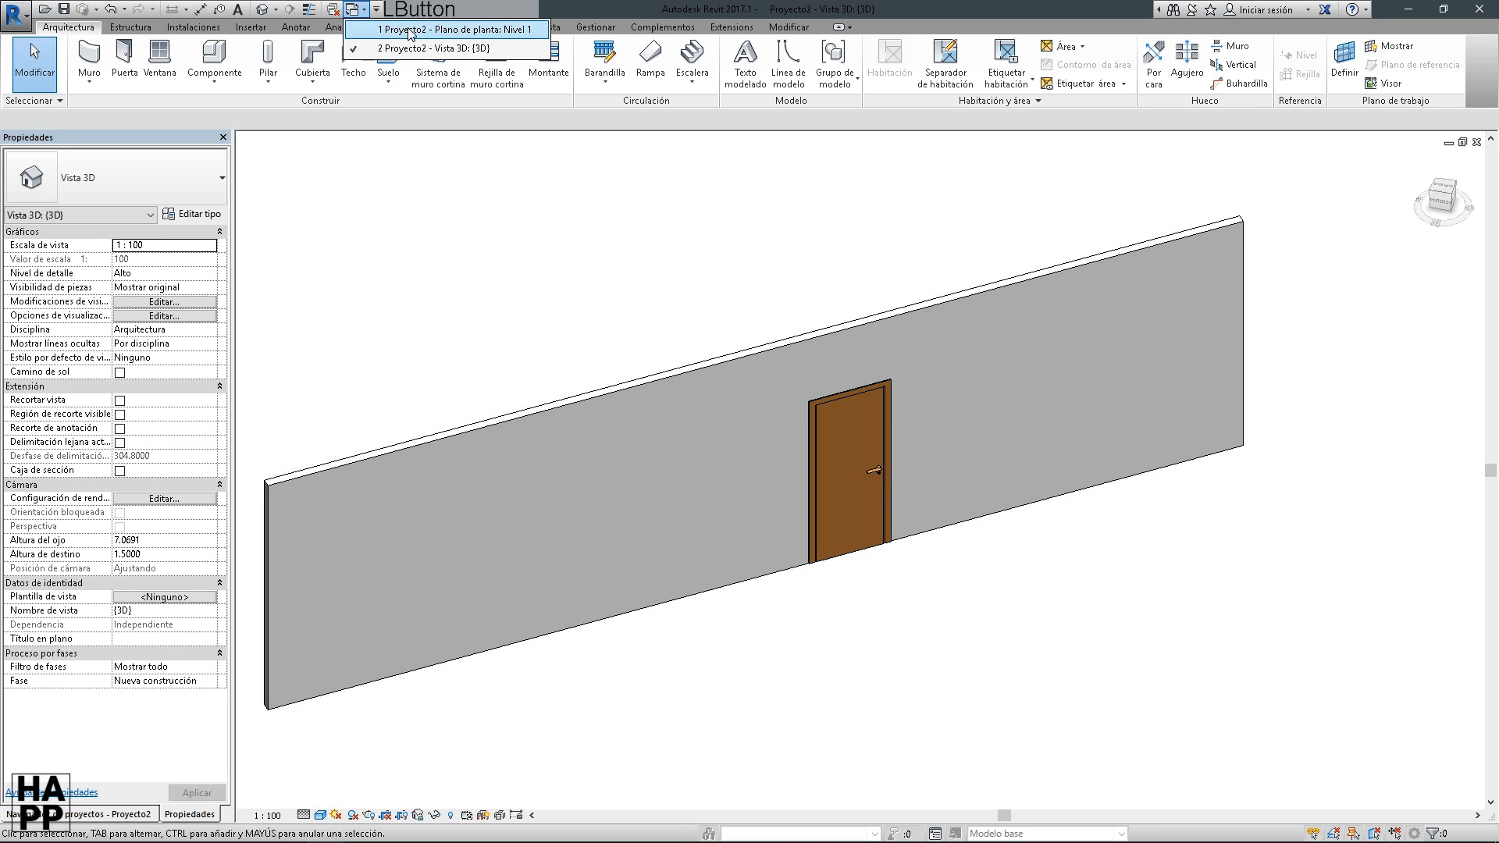
left_click(413, 21)
middle_click_drag(532, 612, 814, 456)
scroll(659, 584, "up", 4)
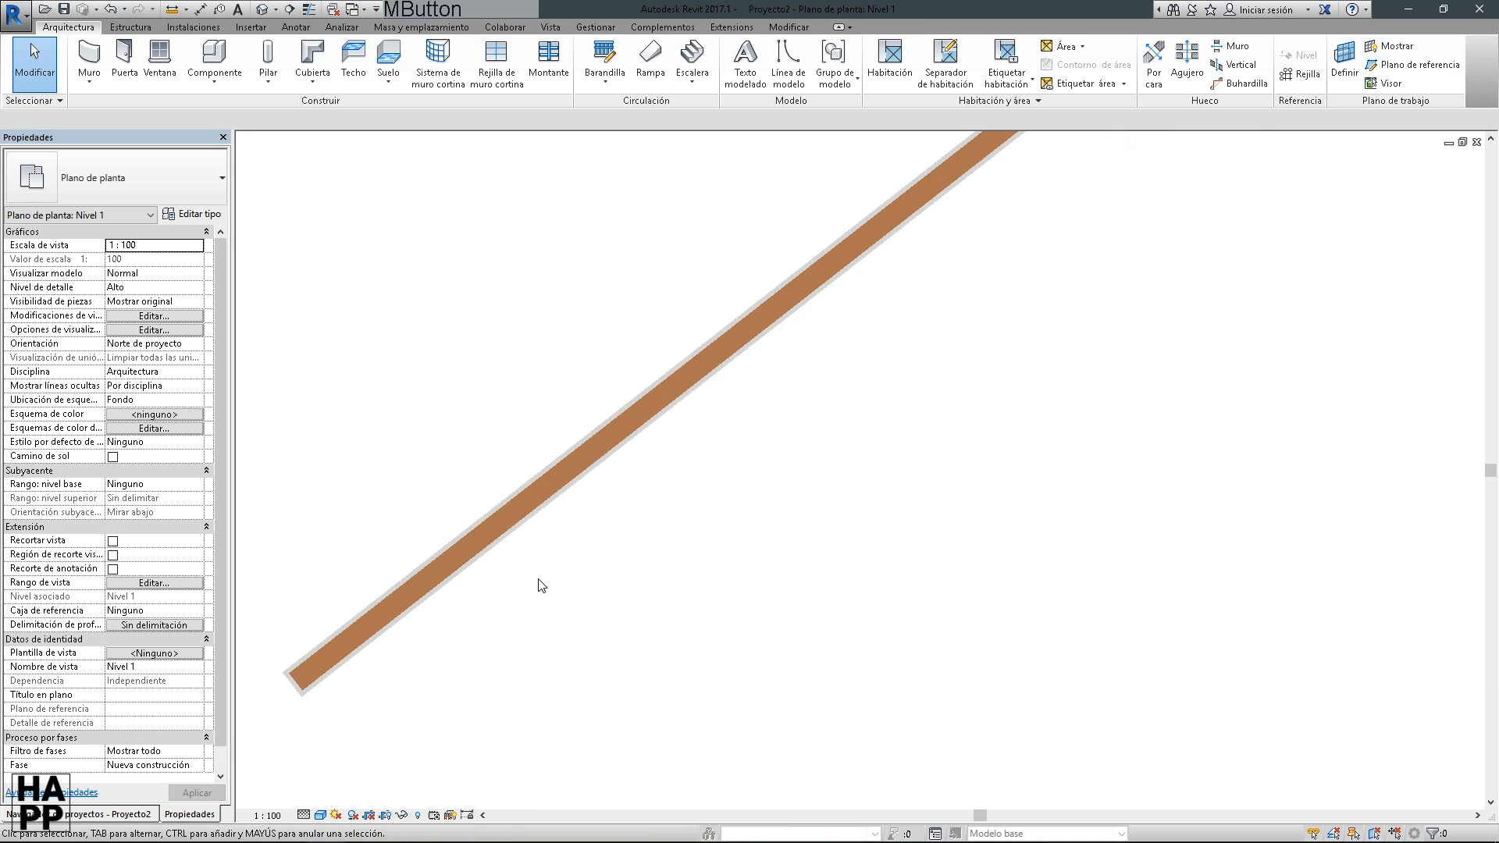
middle_click_drag(470, 571, 736, 545)
scroll(569, 572, "up", 1)
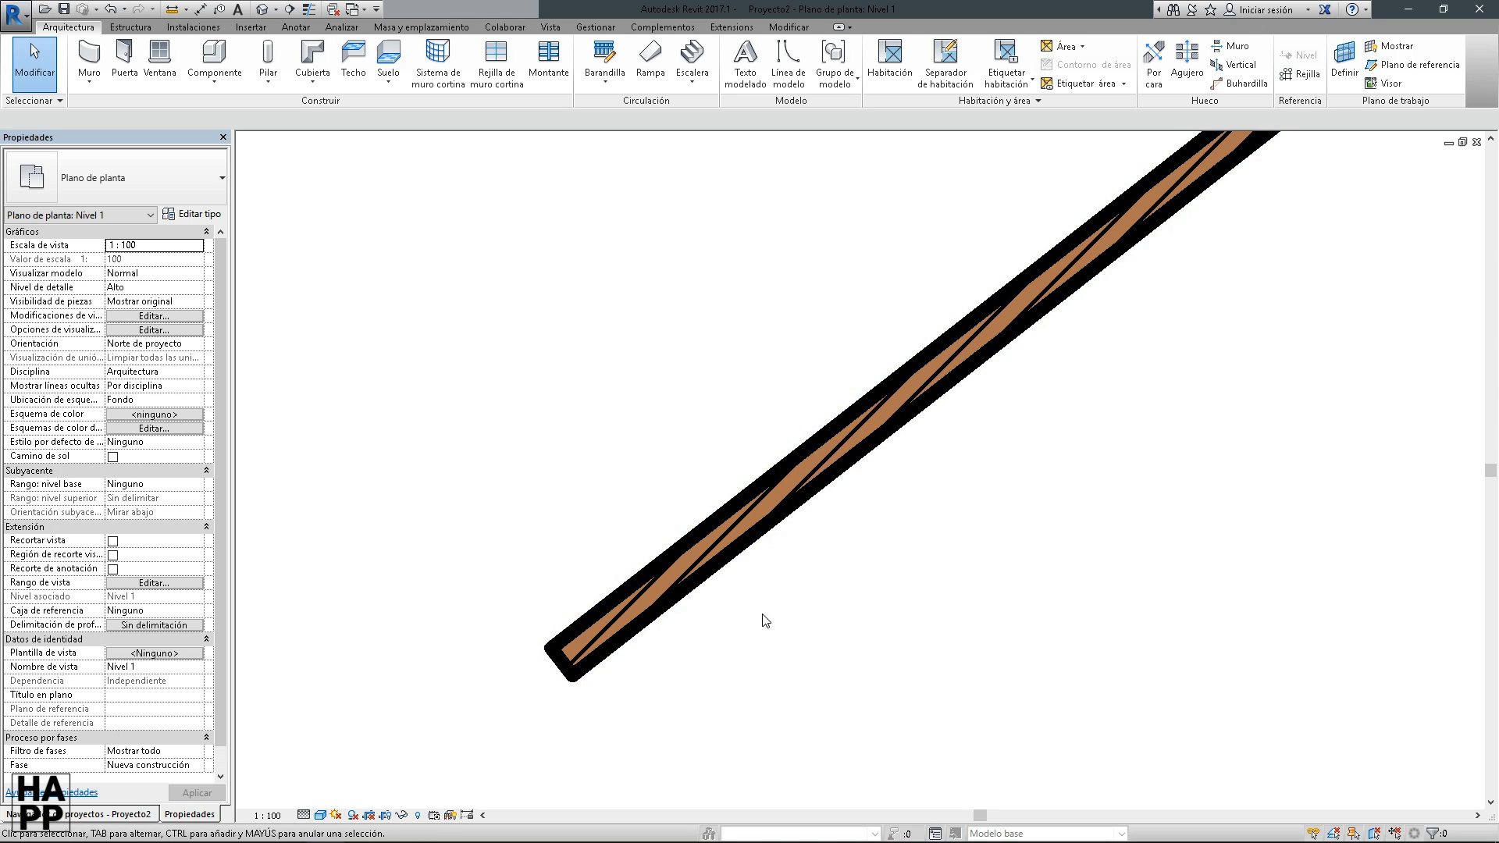
scroll(712, 590, "down", 3)
middle_click_drag(923, 462, 390, 725)
scroll(554, 480, "up", 3)
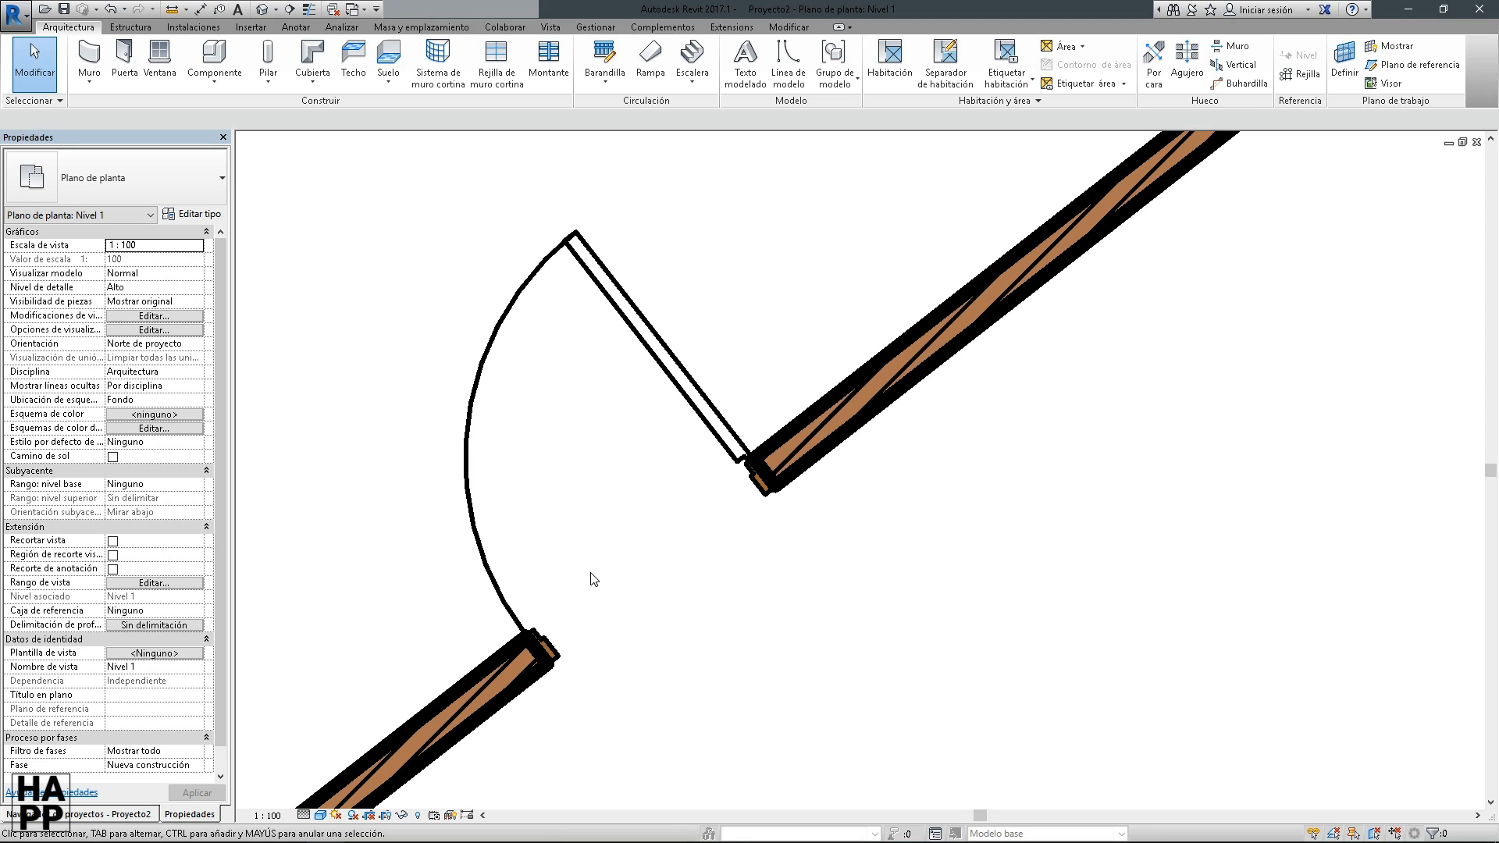
left_click(313, 12)
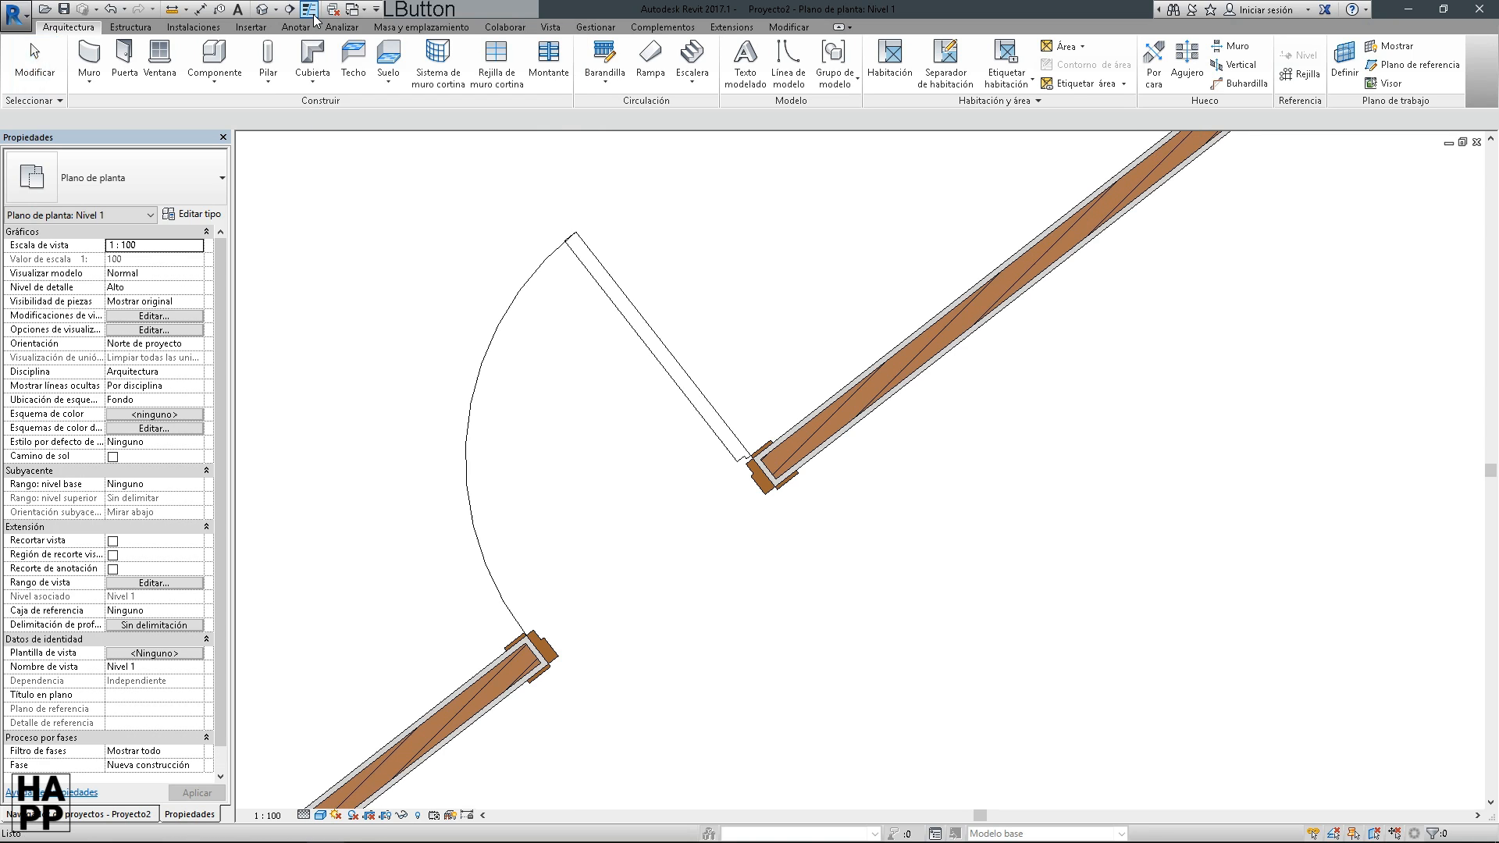
Examine the wall and the door in thin-line display at different zoom levels
scroll(450, 479, "down", 3)
middle_click_drag(395, 484, 585, 500)
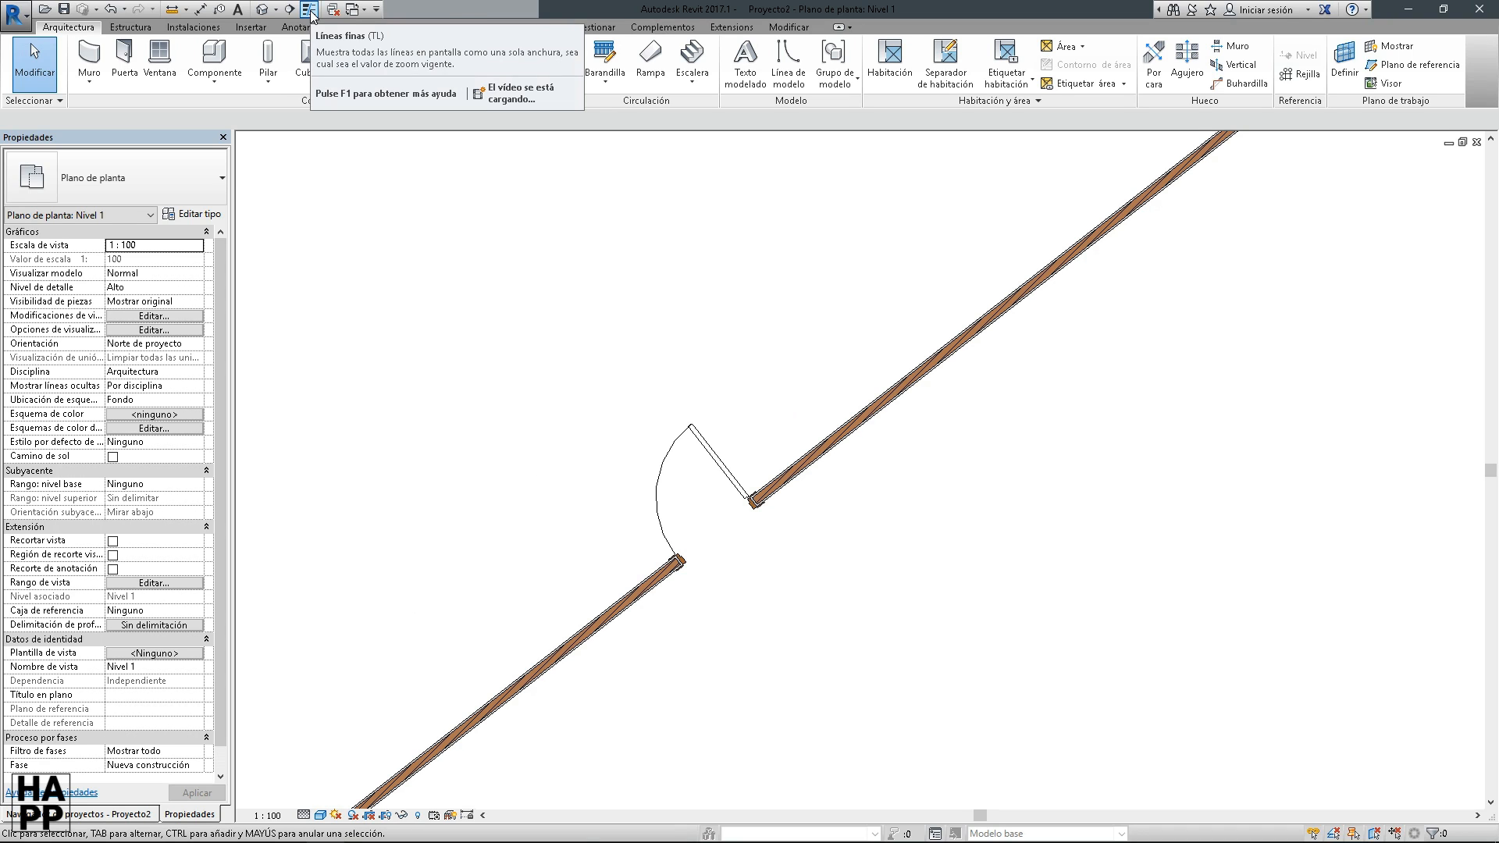
middle_click_drag(630, 539, 643, 404)
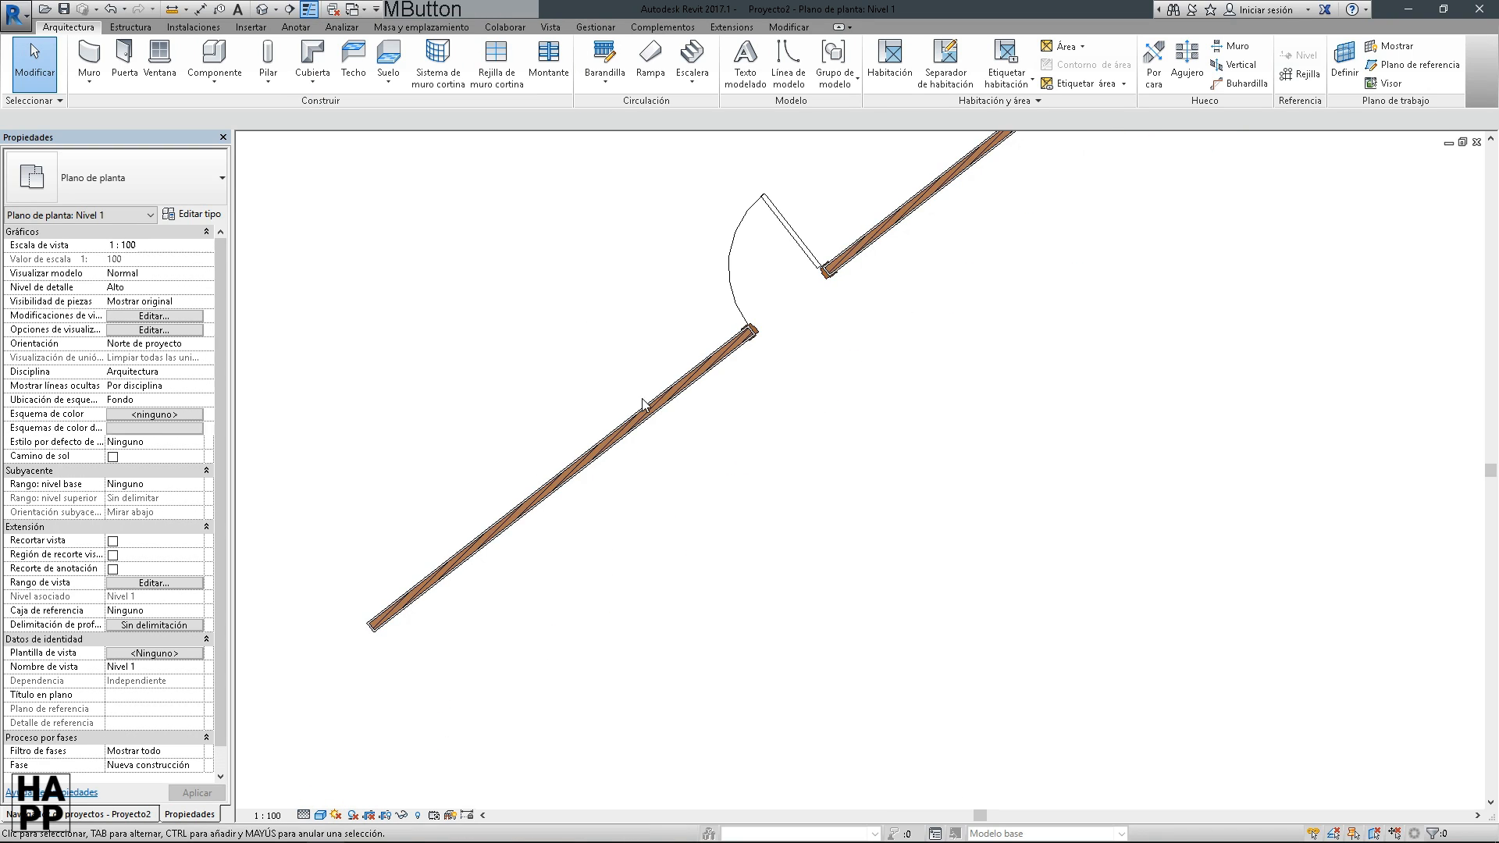
scroll(421, 609, "up", 2)
scroll(424, 612, "down", 1)
middle_click_drag(532, 615, 534, 638)
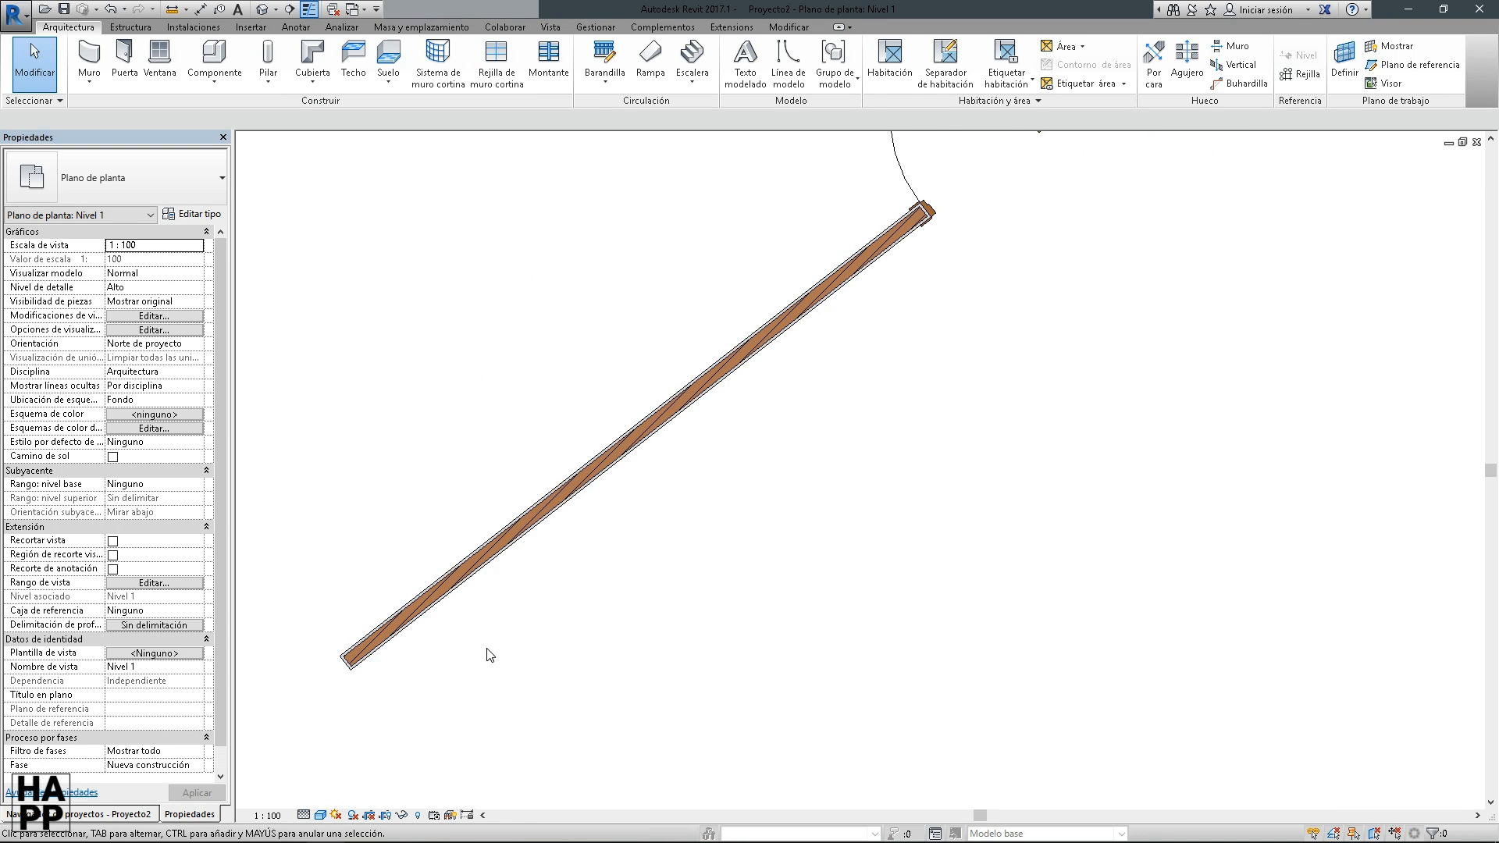
middle_click_drag(398, 750, 401, 729)
middle_click_drag(570, 584, 563, 646)
middle_click_drag(905, 387, 566, 709)
scroll(632, 551, "up", 2)
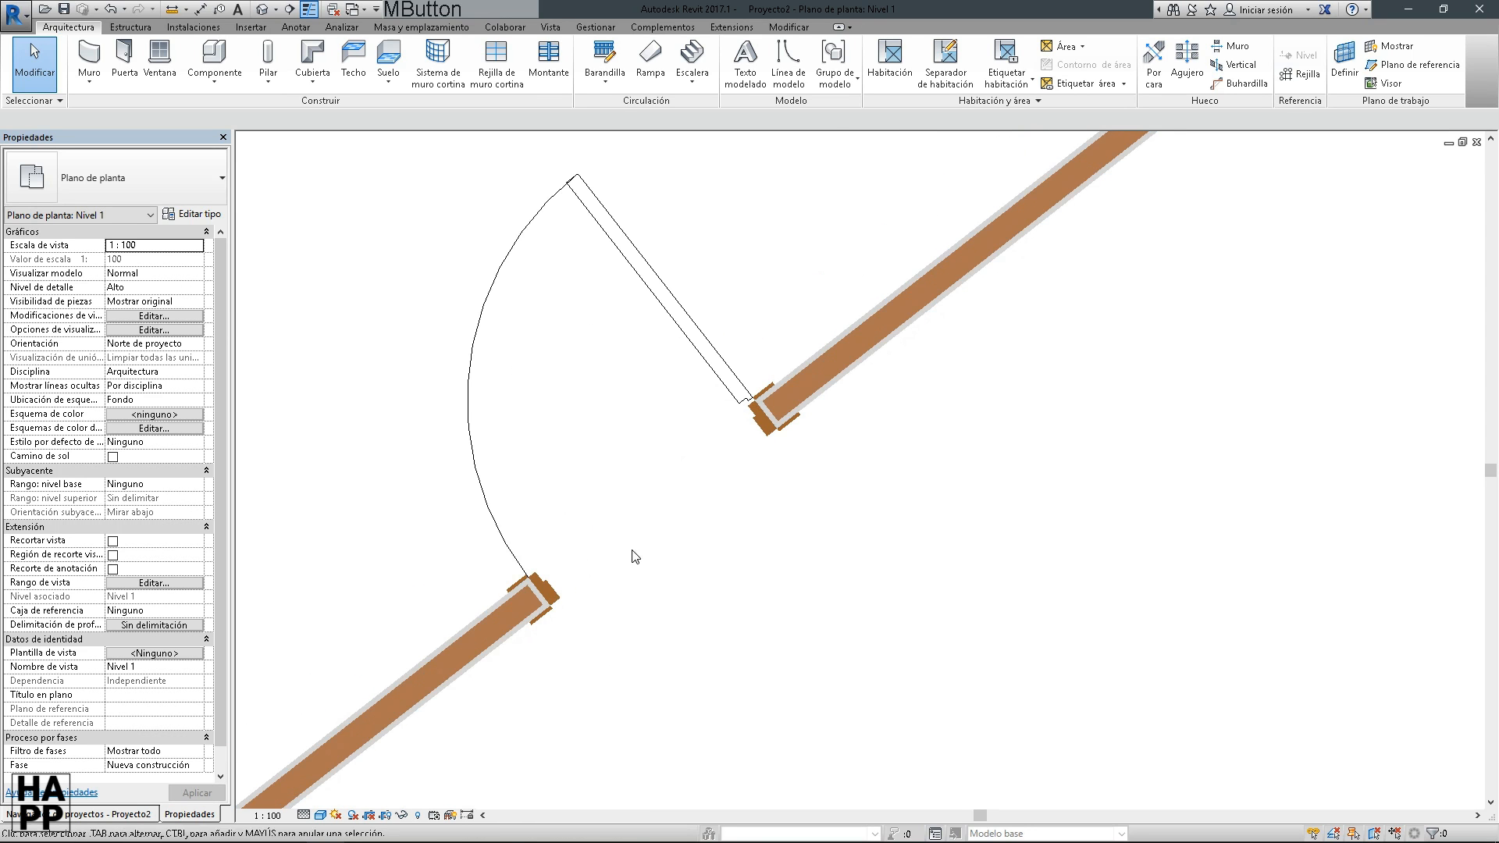
Try the detail levels Bajo, Medio and Alto on the floor plan, then go back to Bajo
left_click(303, 815)
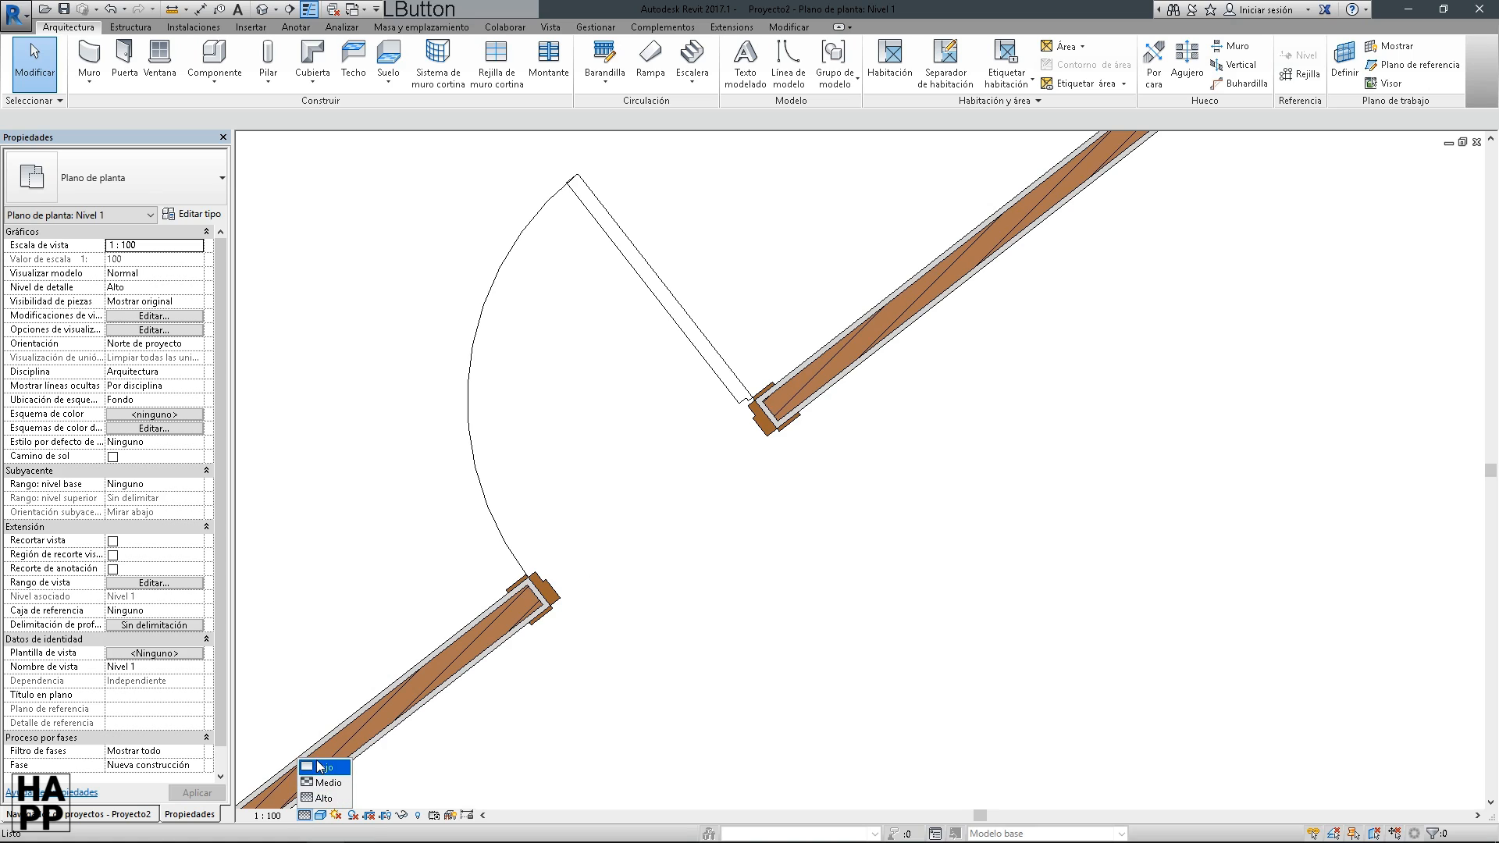
left_click(317, 767)
left_click(303, 815)
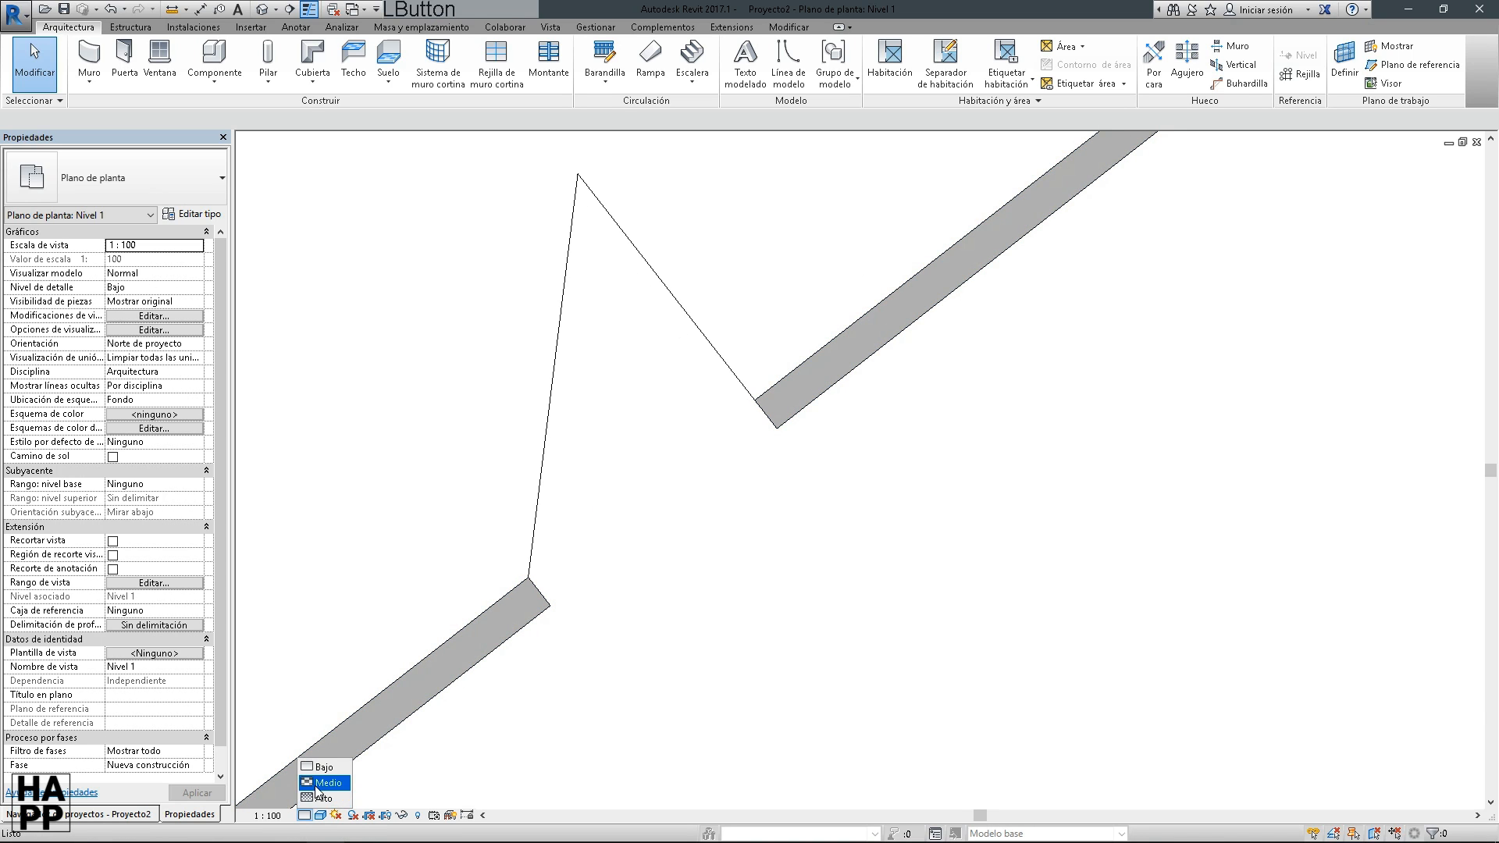
left_click(316, 781)
left_click(303, 816)
left_click(320, 798)
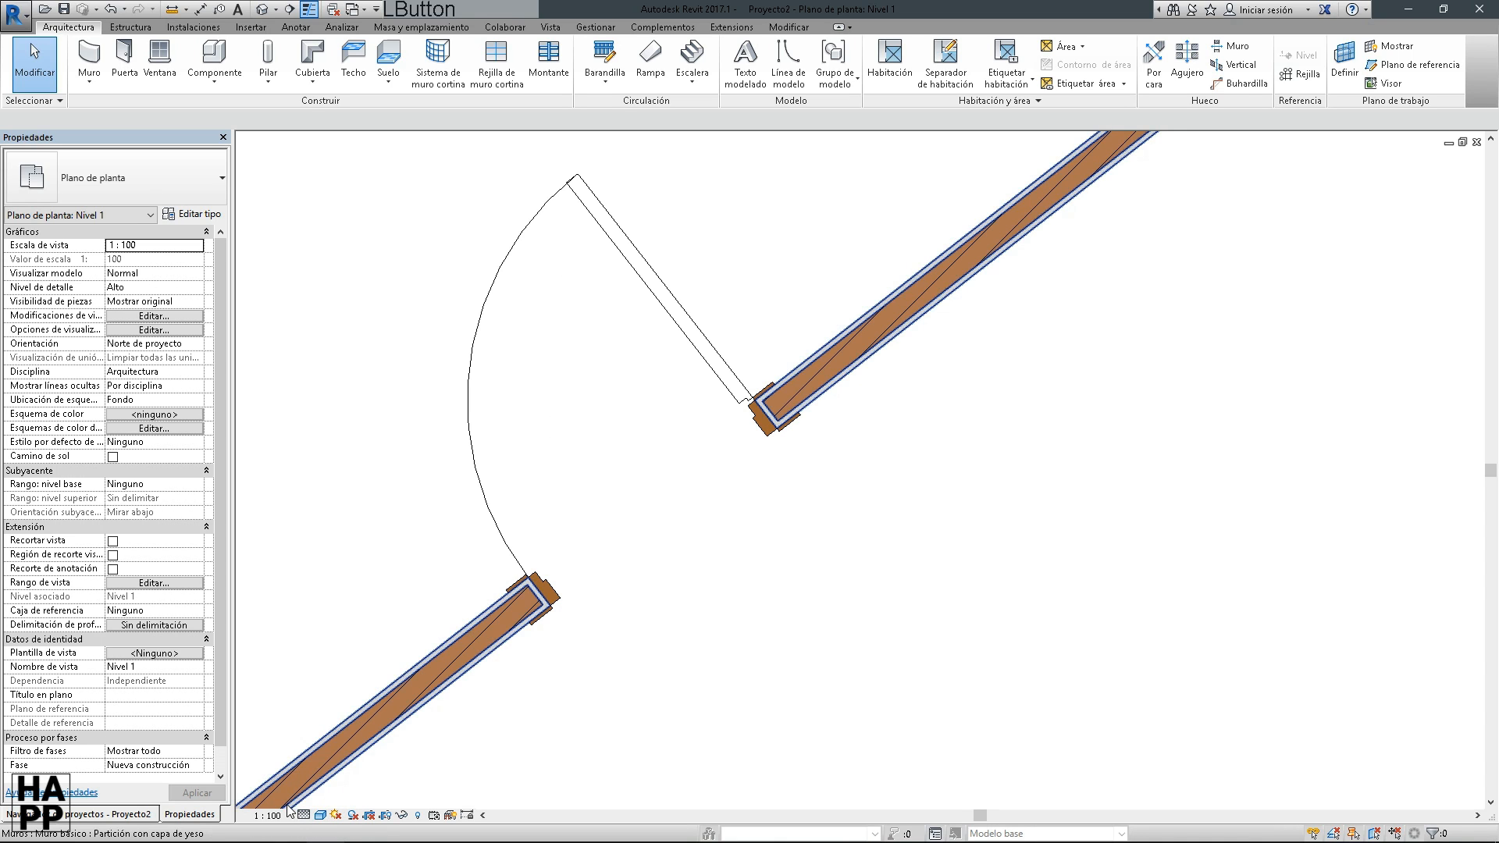
left_click(303, 815)
left_click(320, 767)
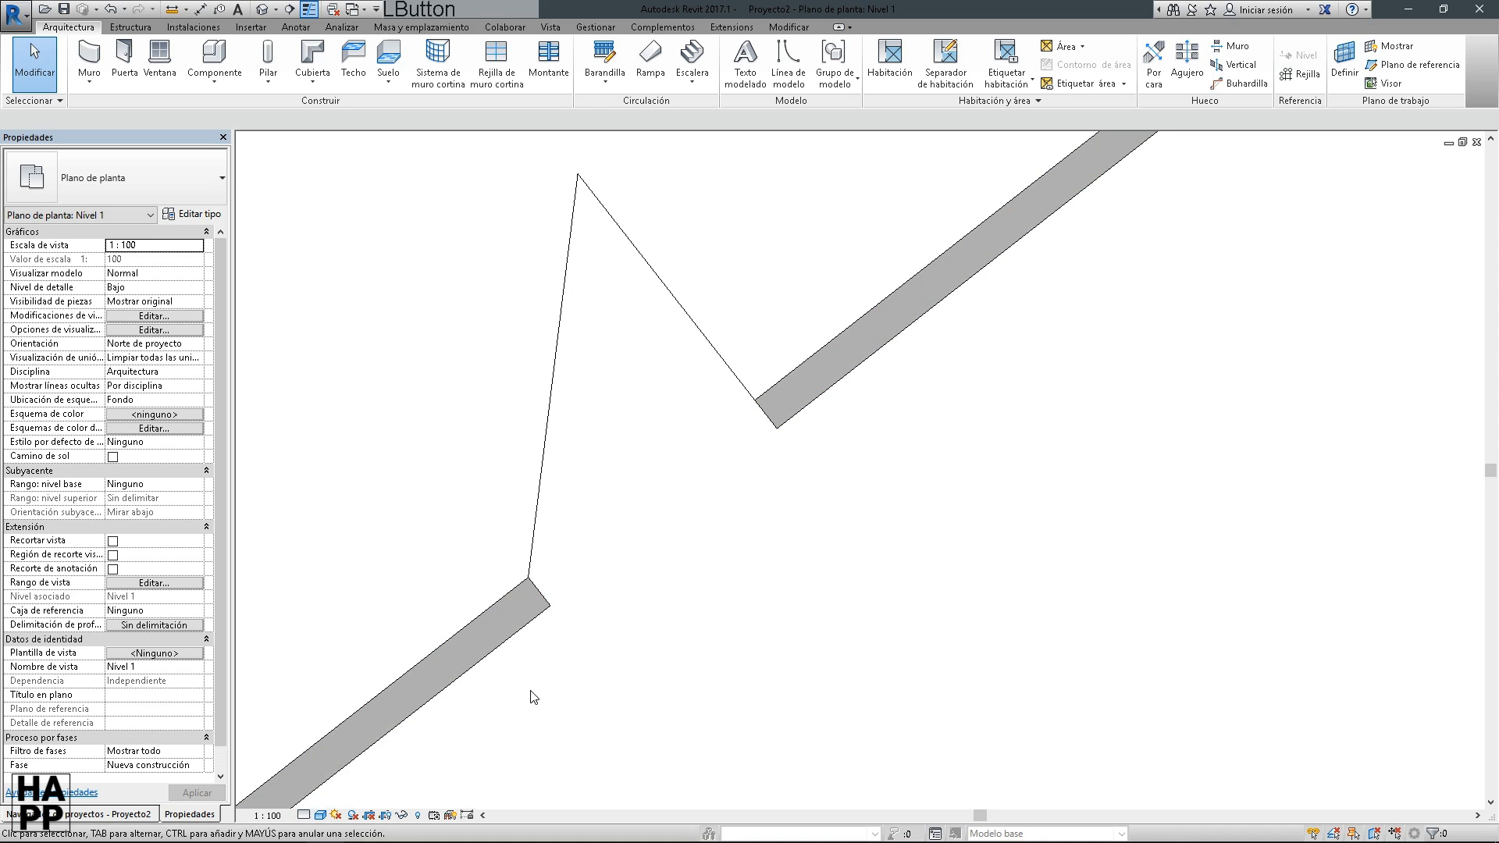
Set the floor plan's detail level to Medio with the wall and door in view
scroll(575, 552, "down", 2)
middle_click_drag(621, 555, 611, 575)
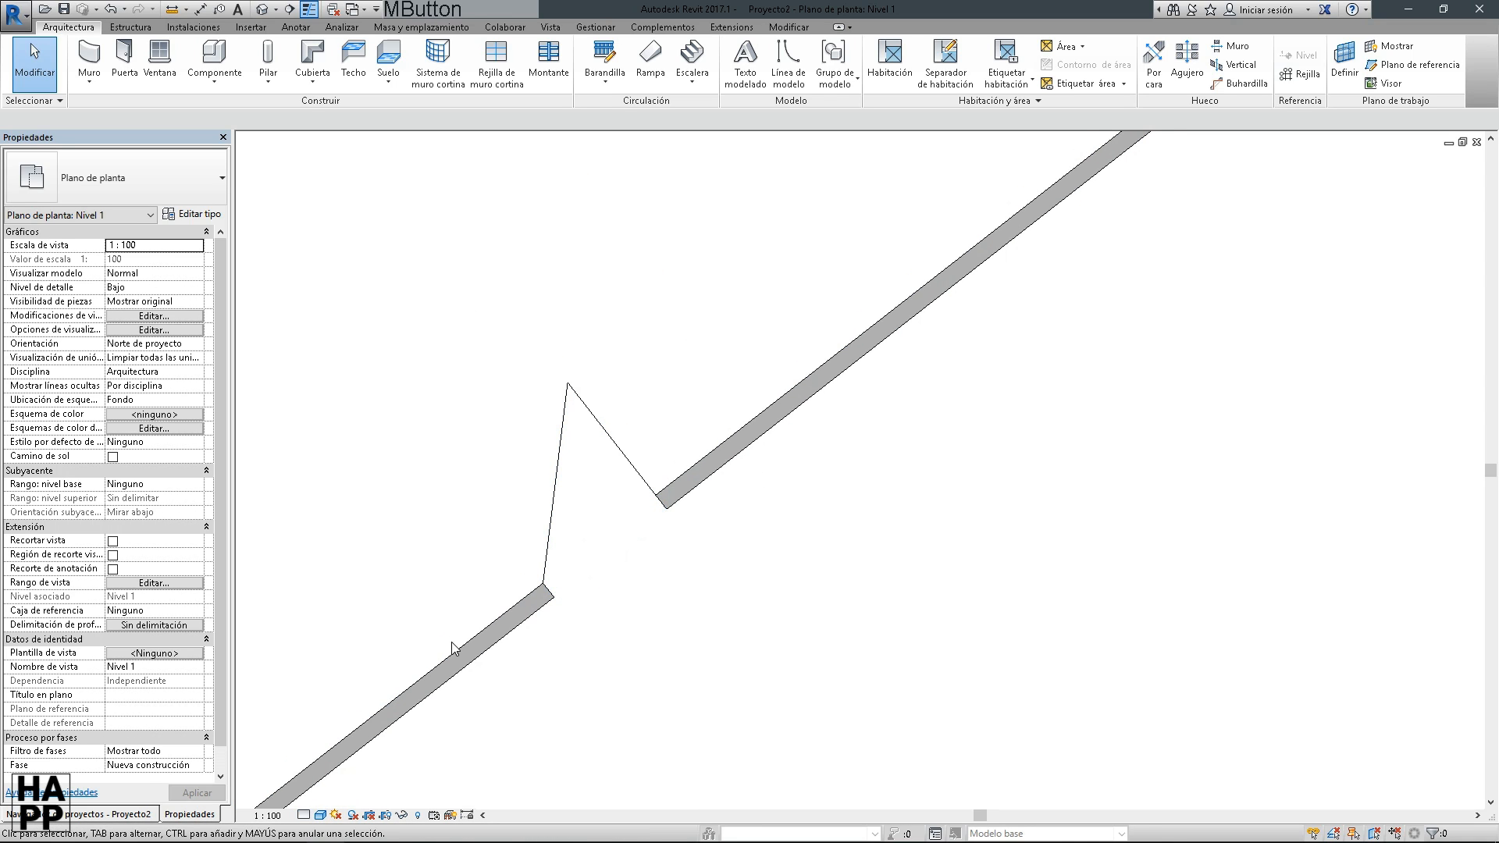
left_click(304, 815)
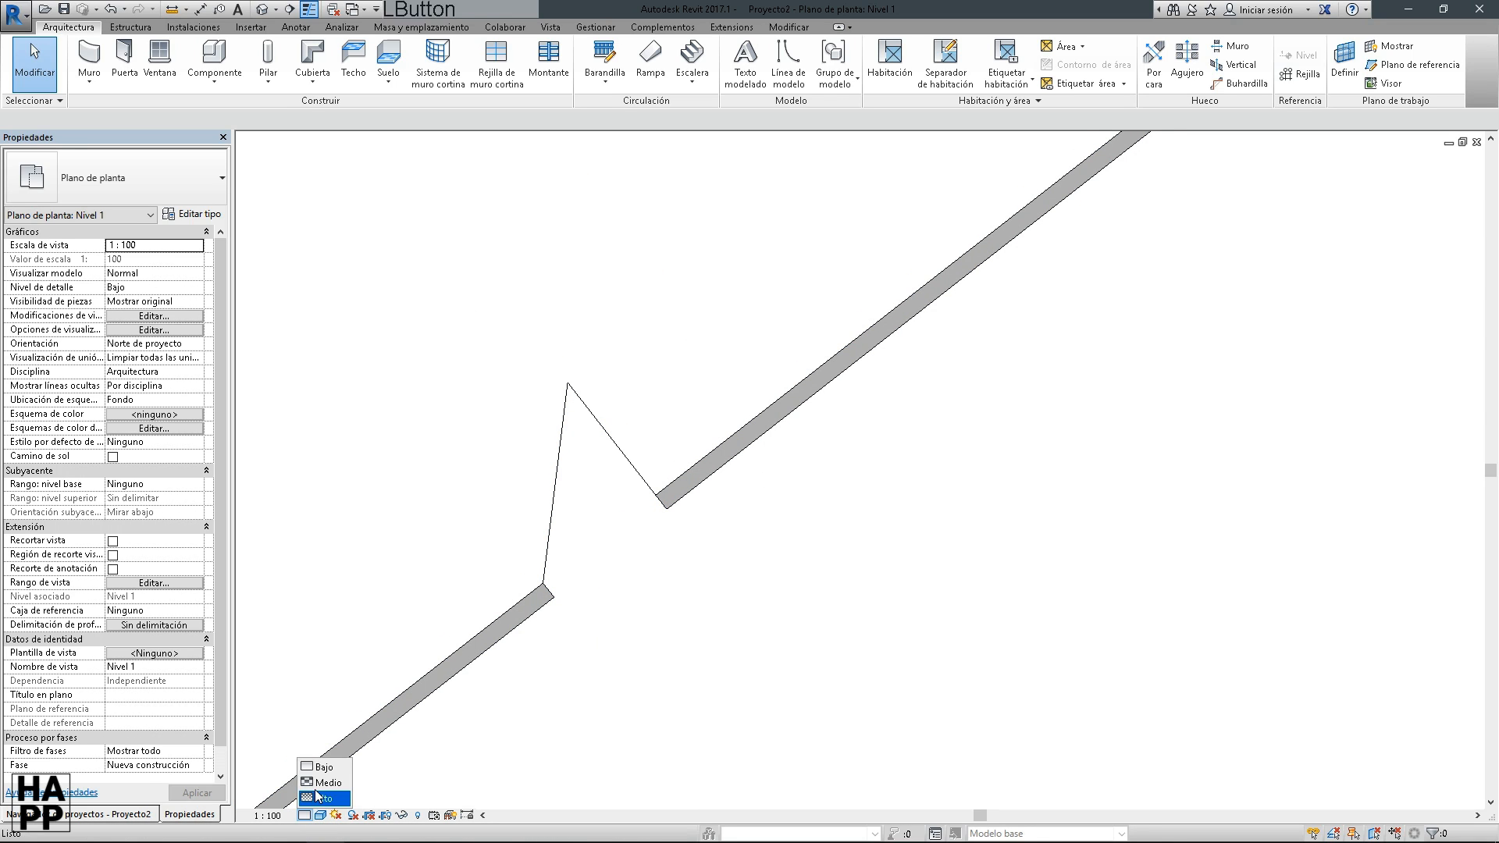
left_click(320, 781)
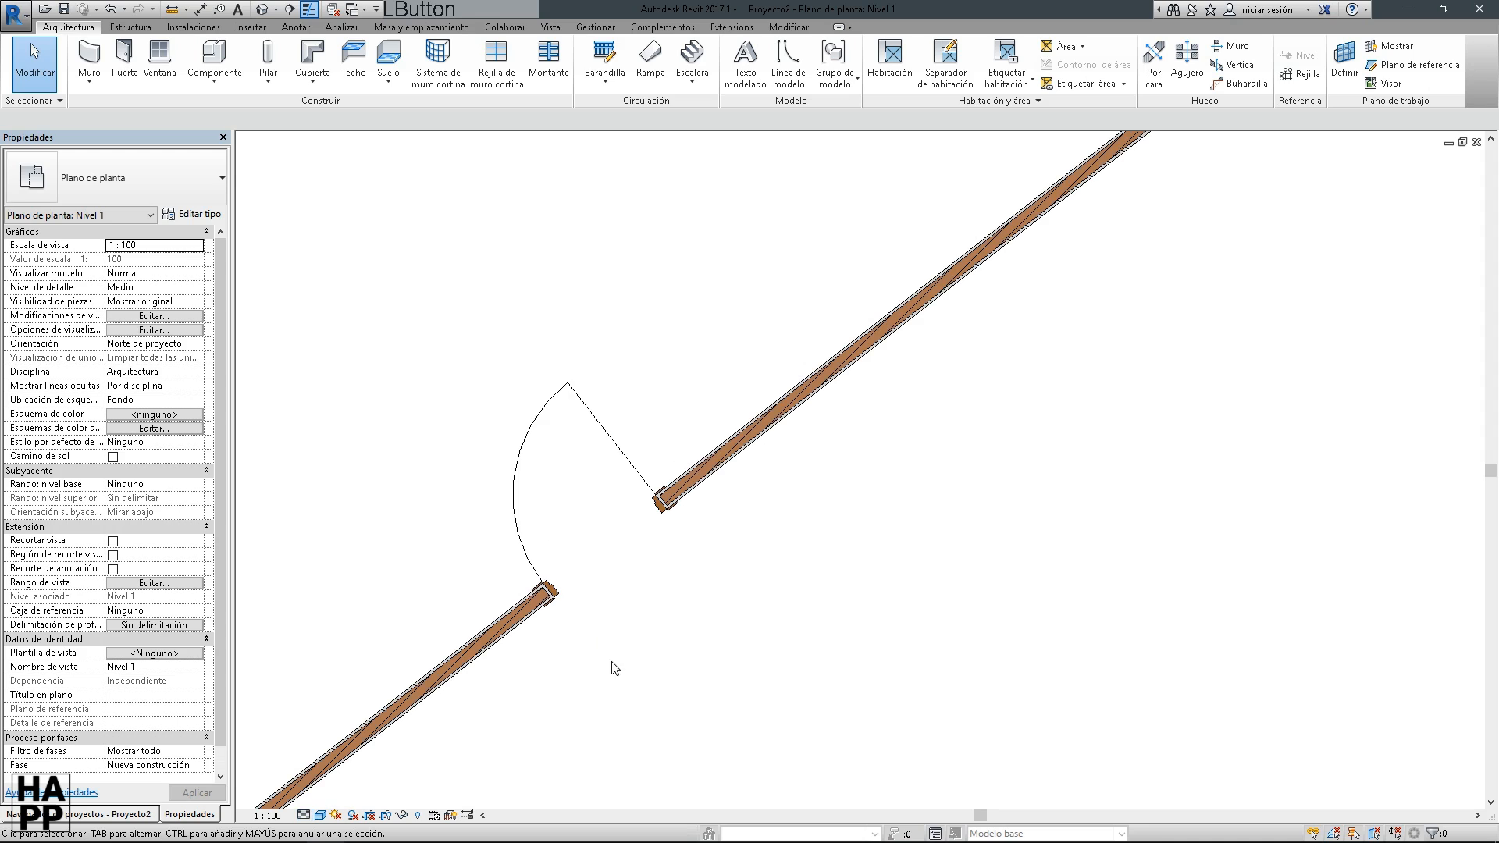
left_click(322, 816)
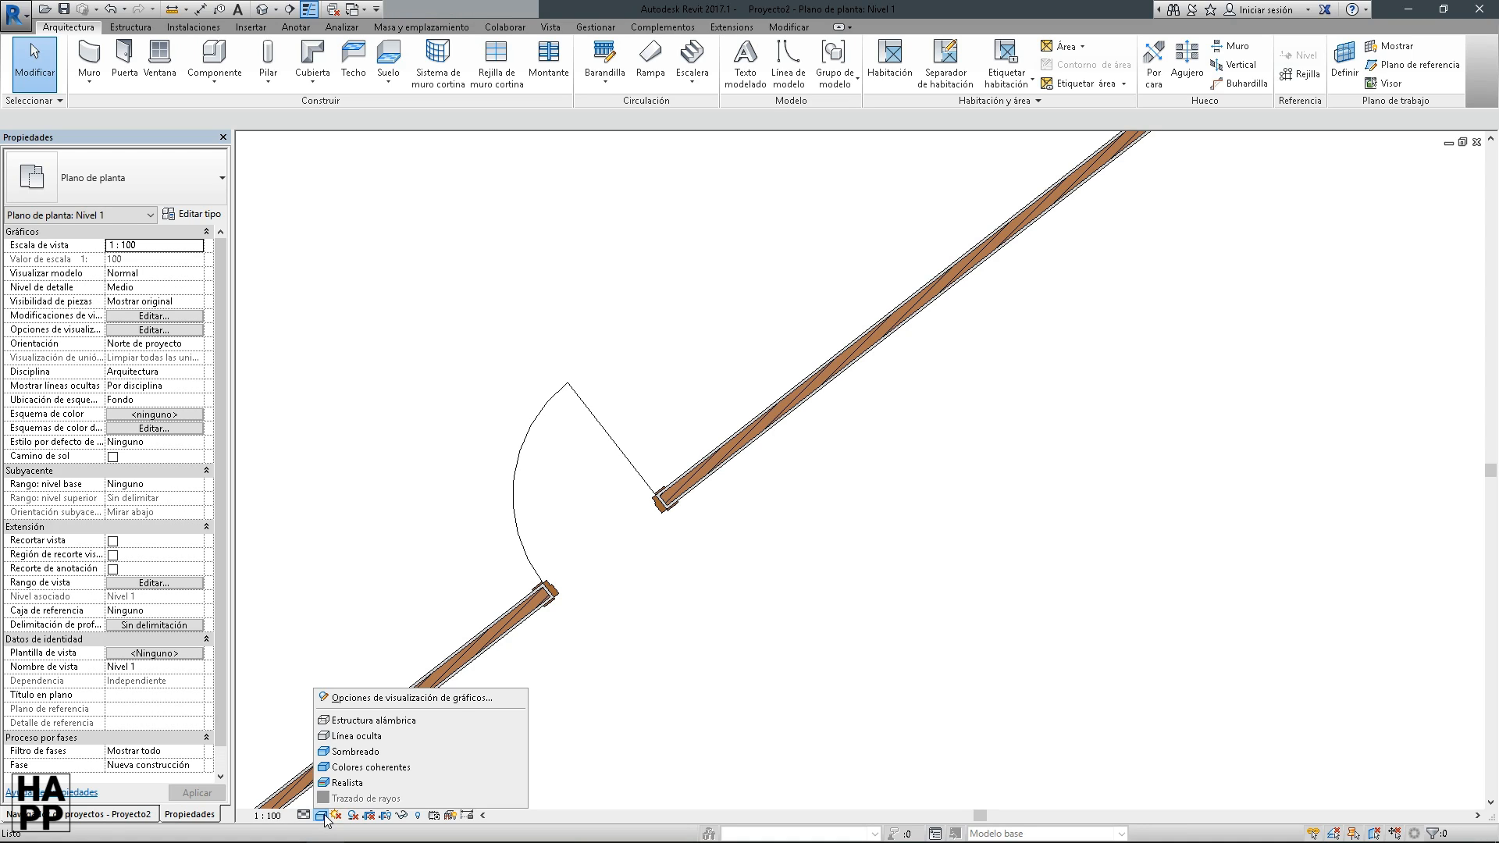
left_click(325, 816)
left_click(631, 628)
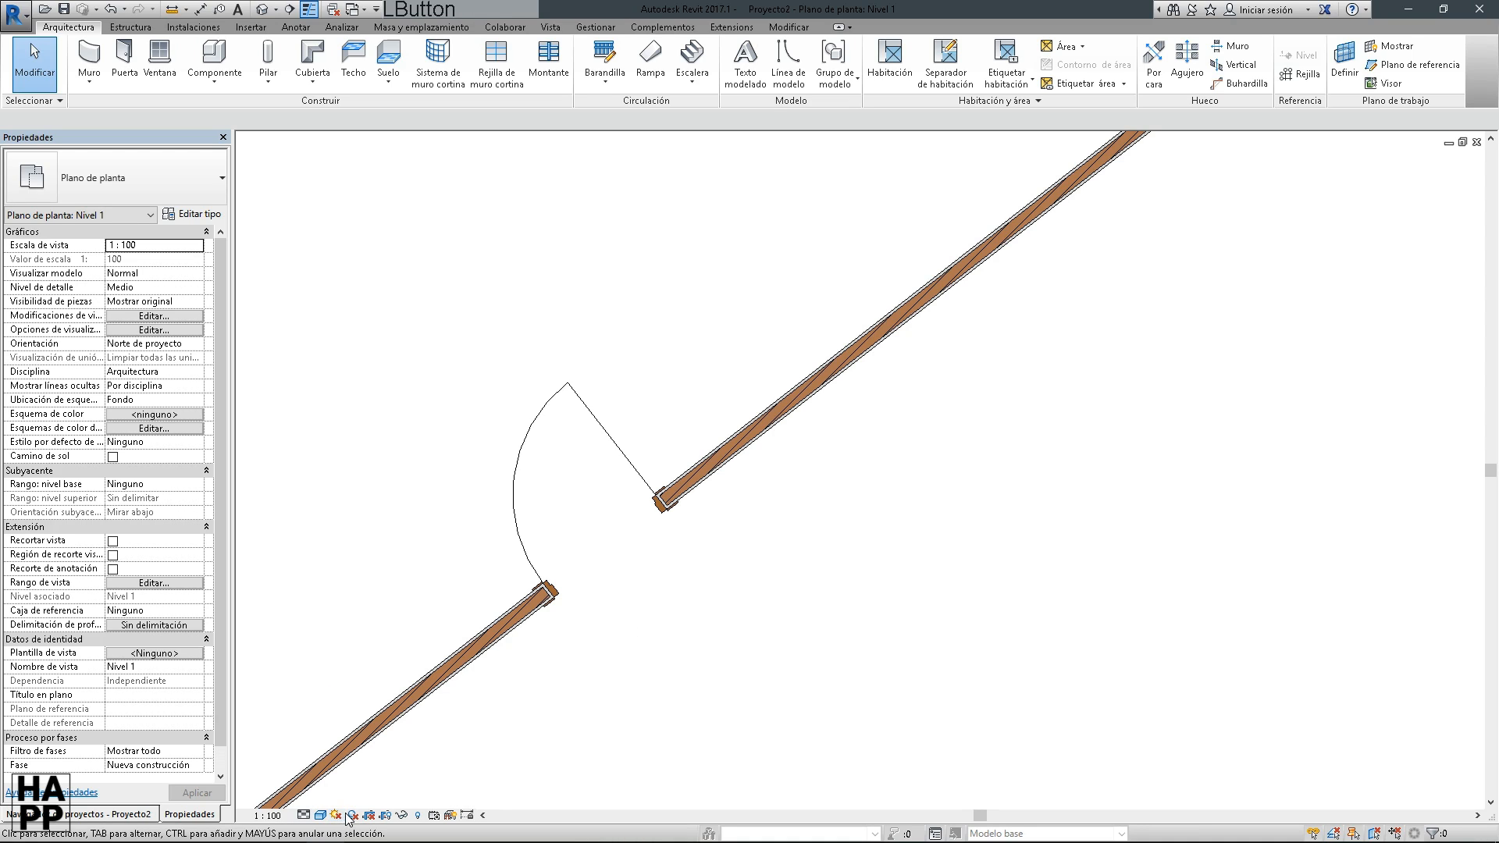
Try the Línea oculta visual style on the floor plan's wall and door
left_click(322, 816)
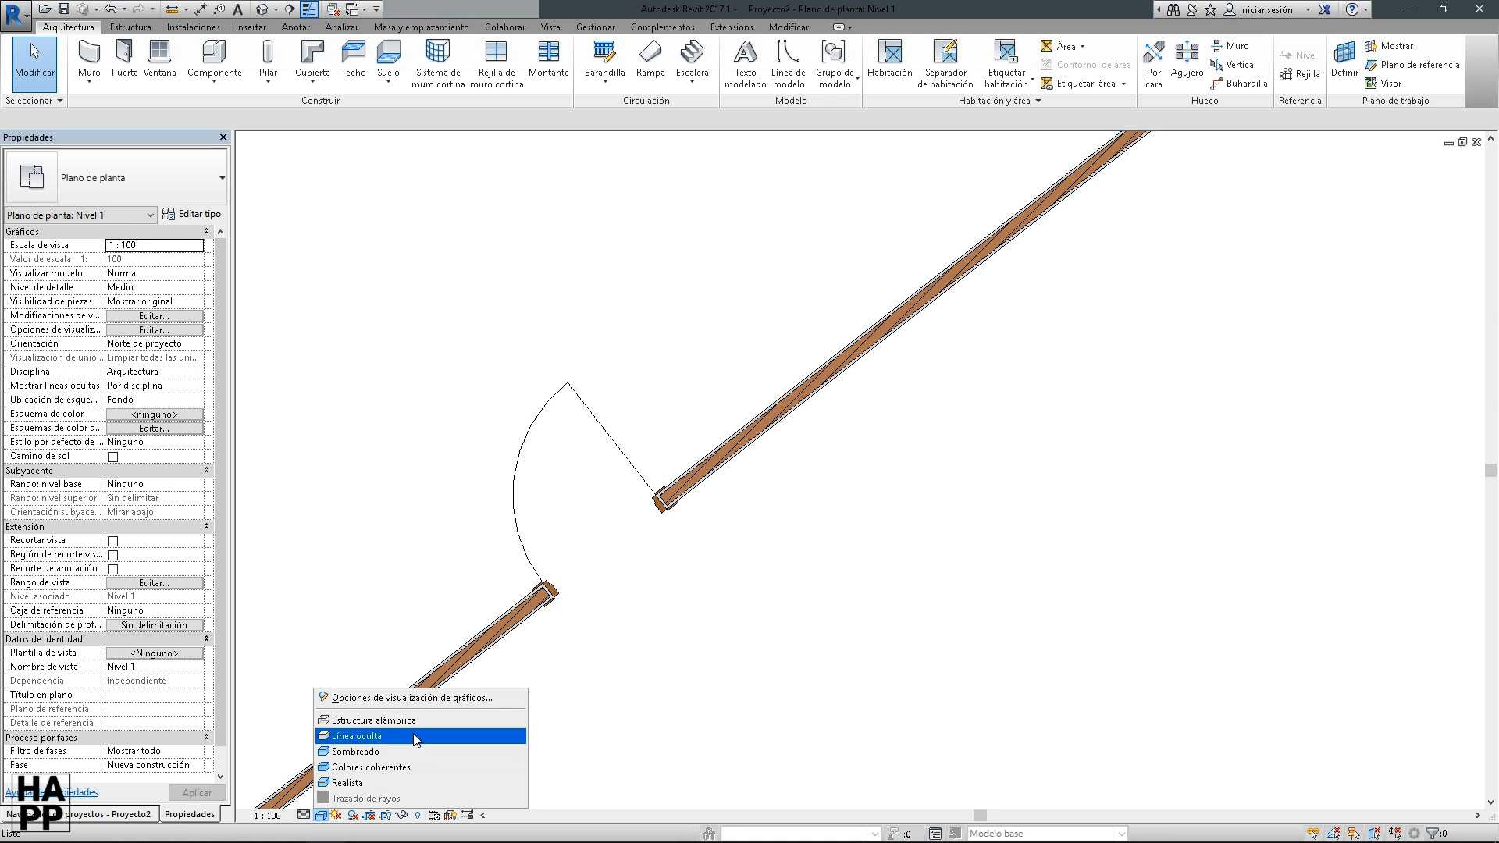
left_click(359, 736)
scroll(602, 608, "up", 2)
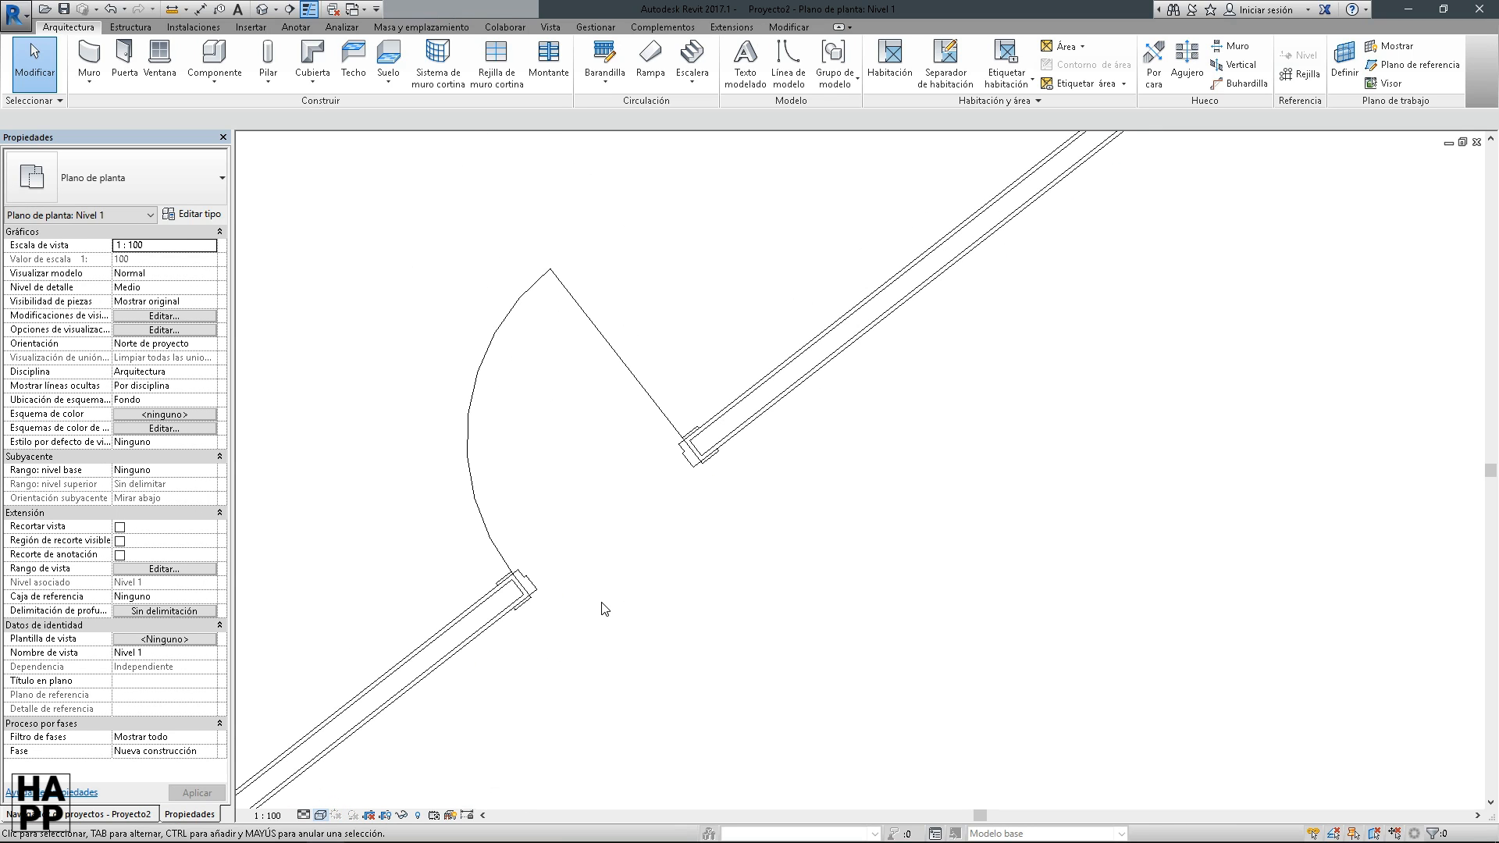
left_click(320, 814)
left_click(355, 737)
middle_click_drag(627, 638, 611, 690)
Try the Sombreado and Colores coherentes visual styles on the floor plan
left_click(319, 815)
left_click(407, 750)
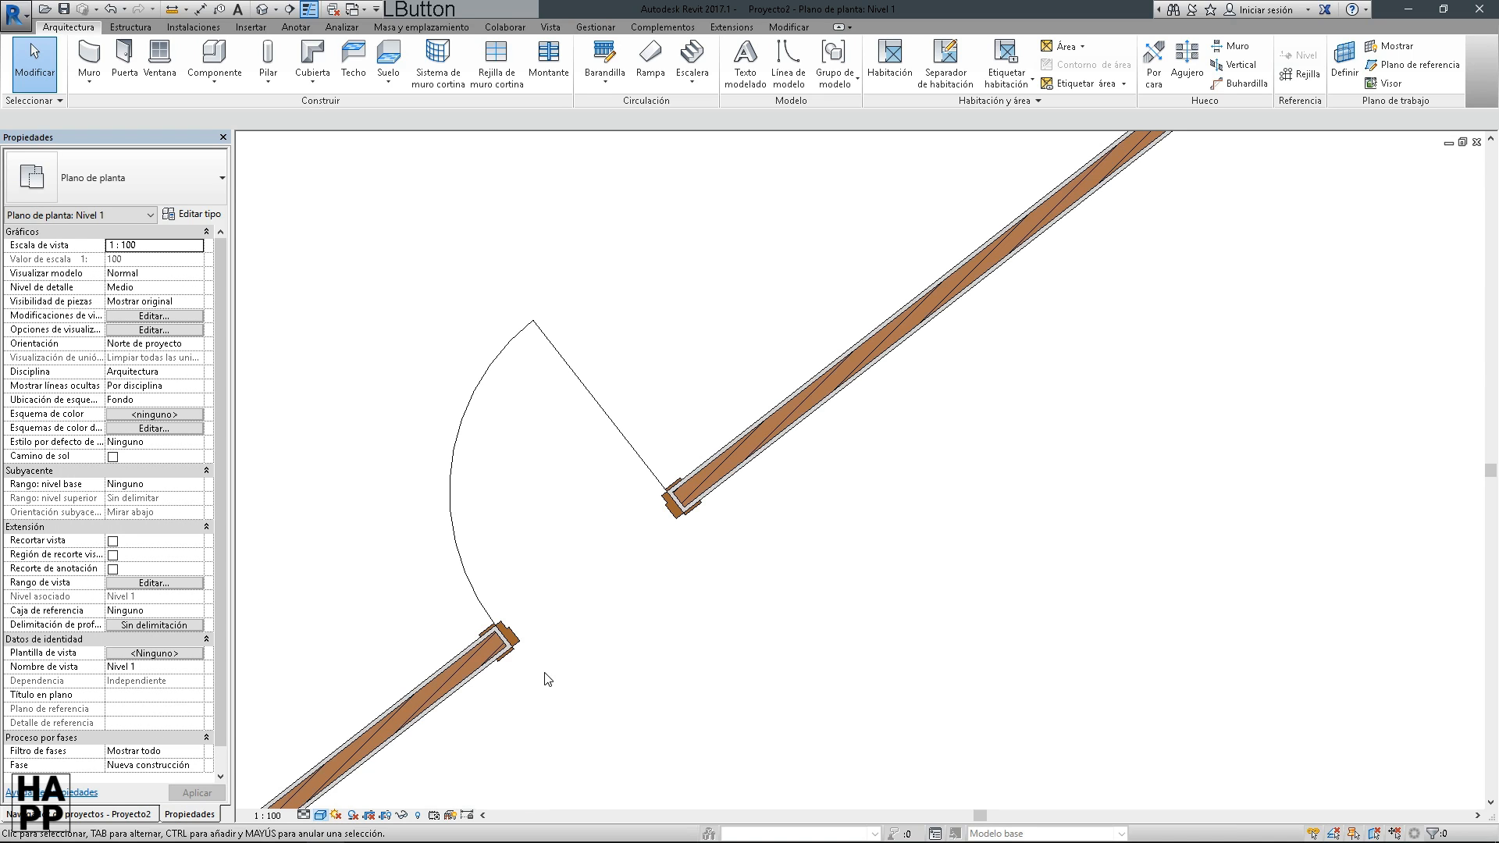
left_click(320, 814)
left_click(397, 776)
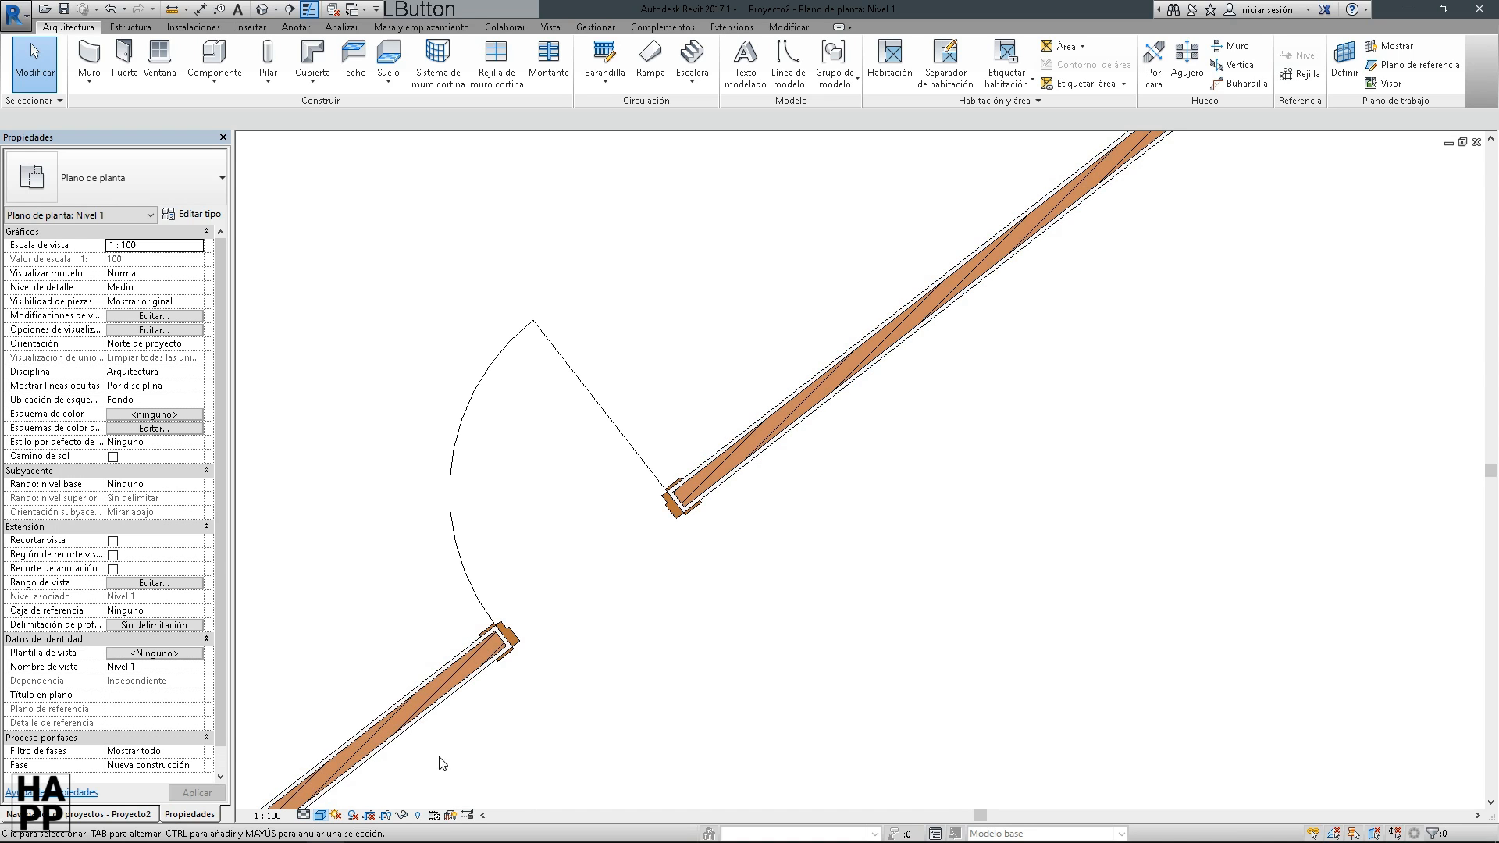
Set the floor plan's visual style to Estructura alámbrica and show the whole wall with its door
left_click(320, 814)
left_click(368, 723)
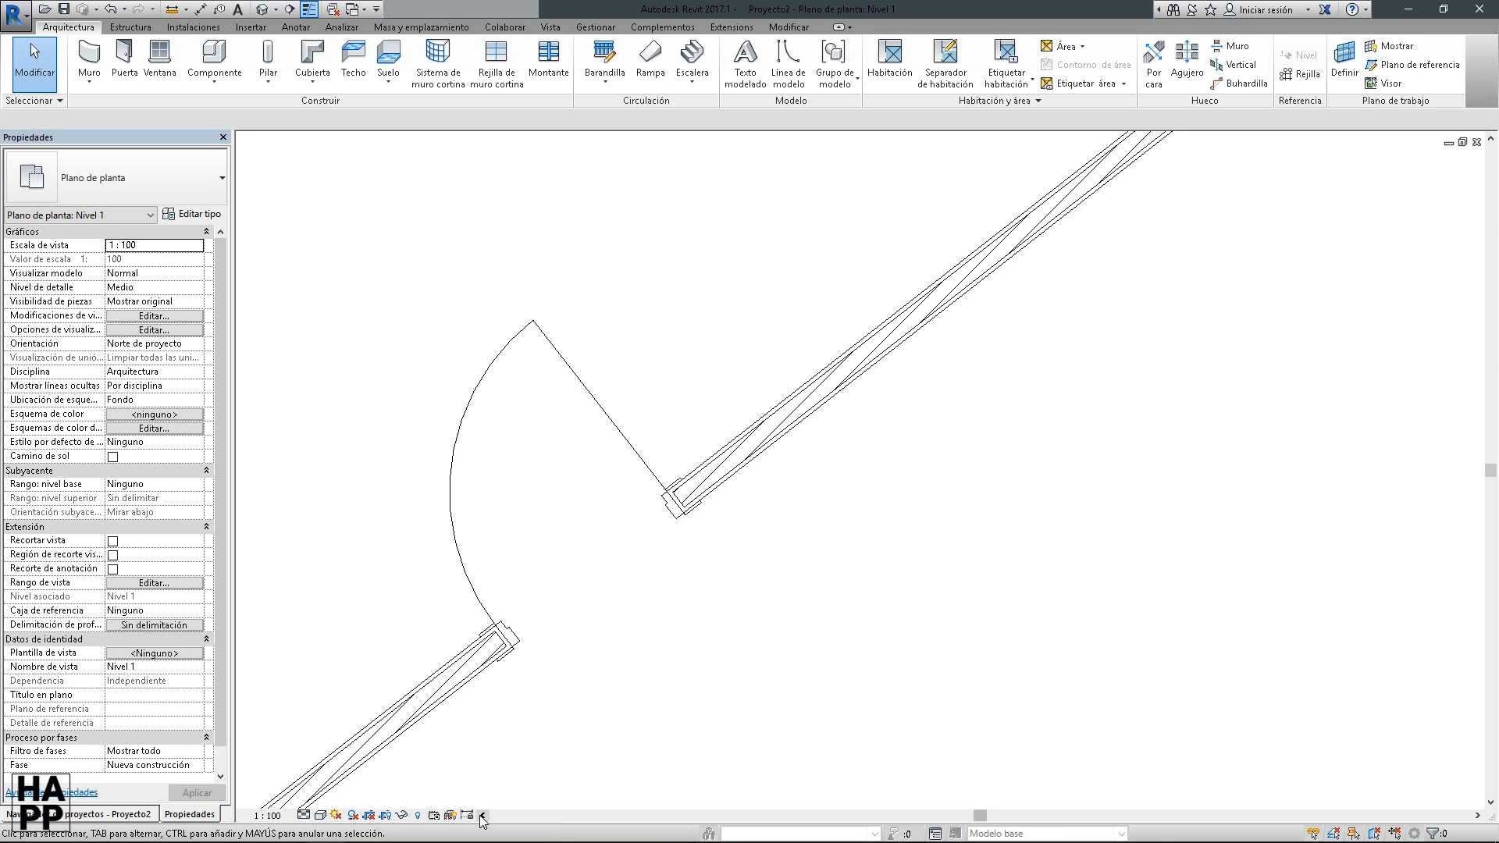
scroll(728, 603, "down", 6)
middle_click_drag(729, 612, 698, 577)
scroll(686, 576, "up", 2)
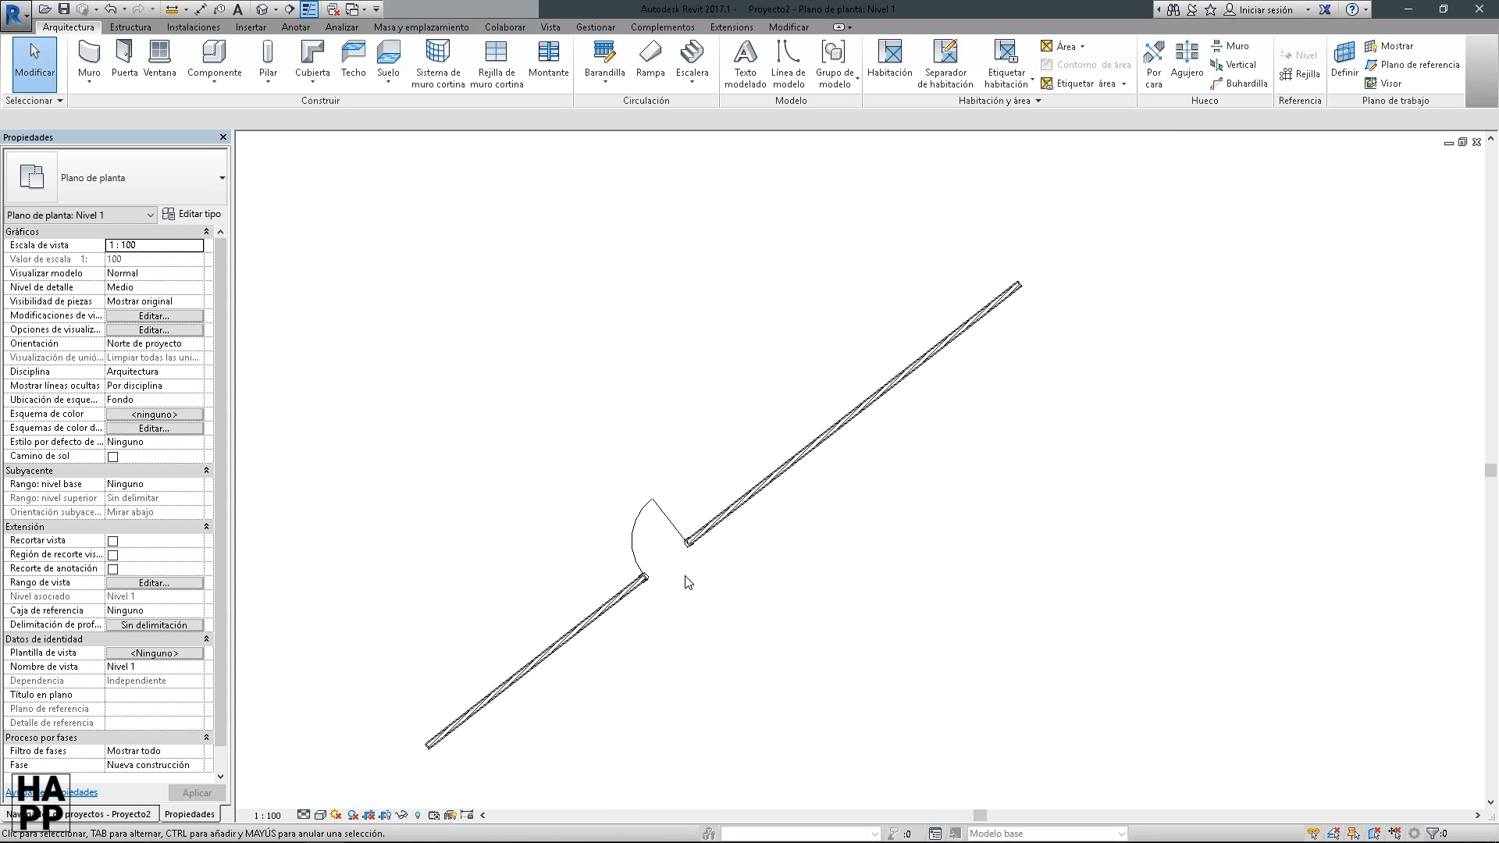
scroll(685, 586, "up", 3)
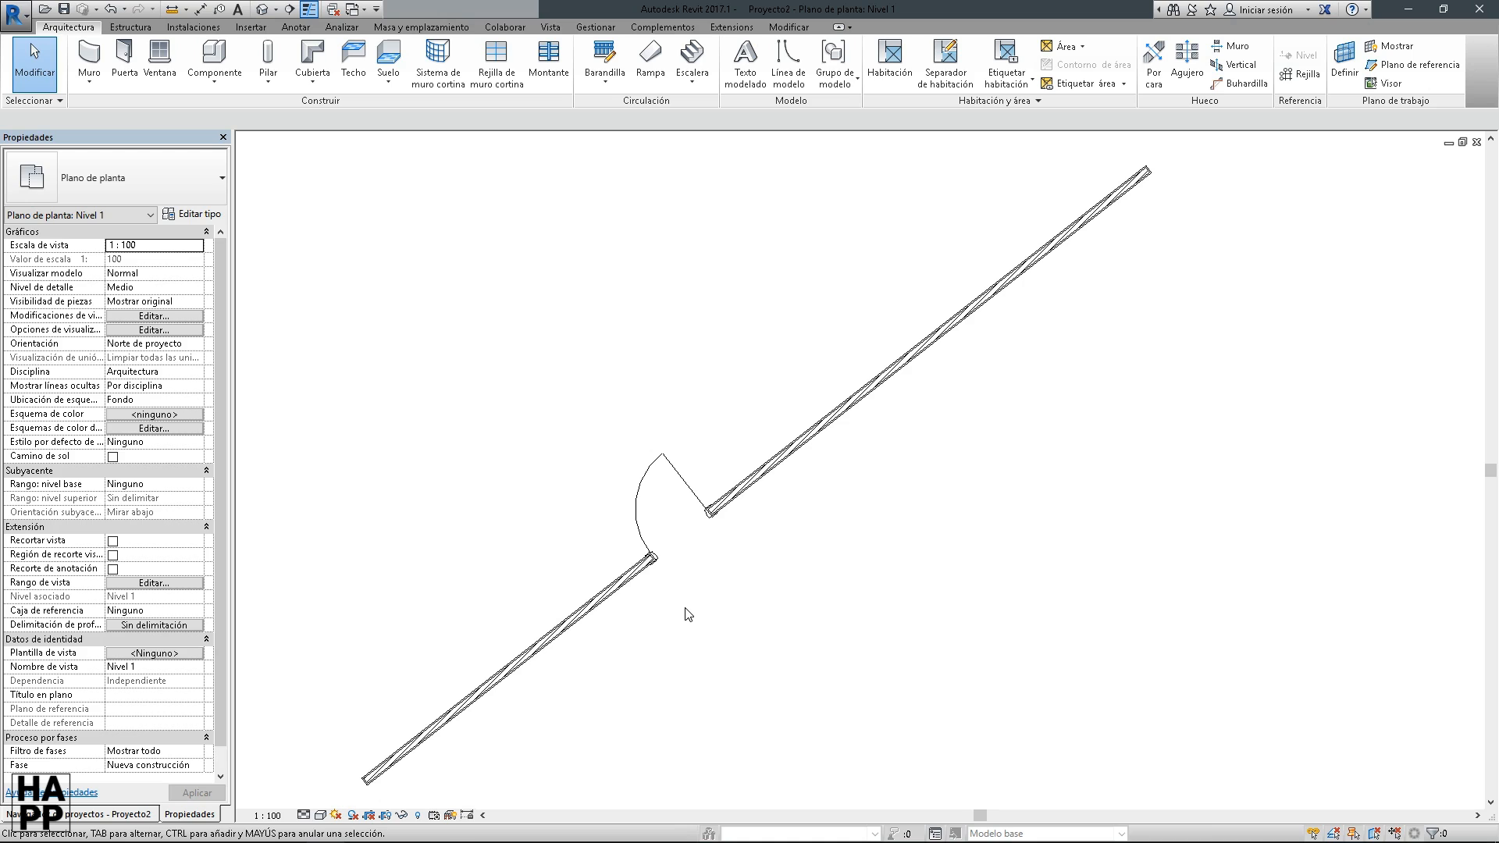
middle_click_drag(572, 469, 628, 468)
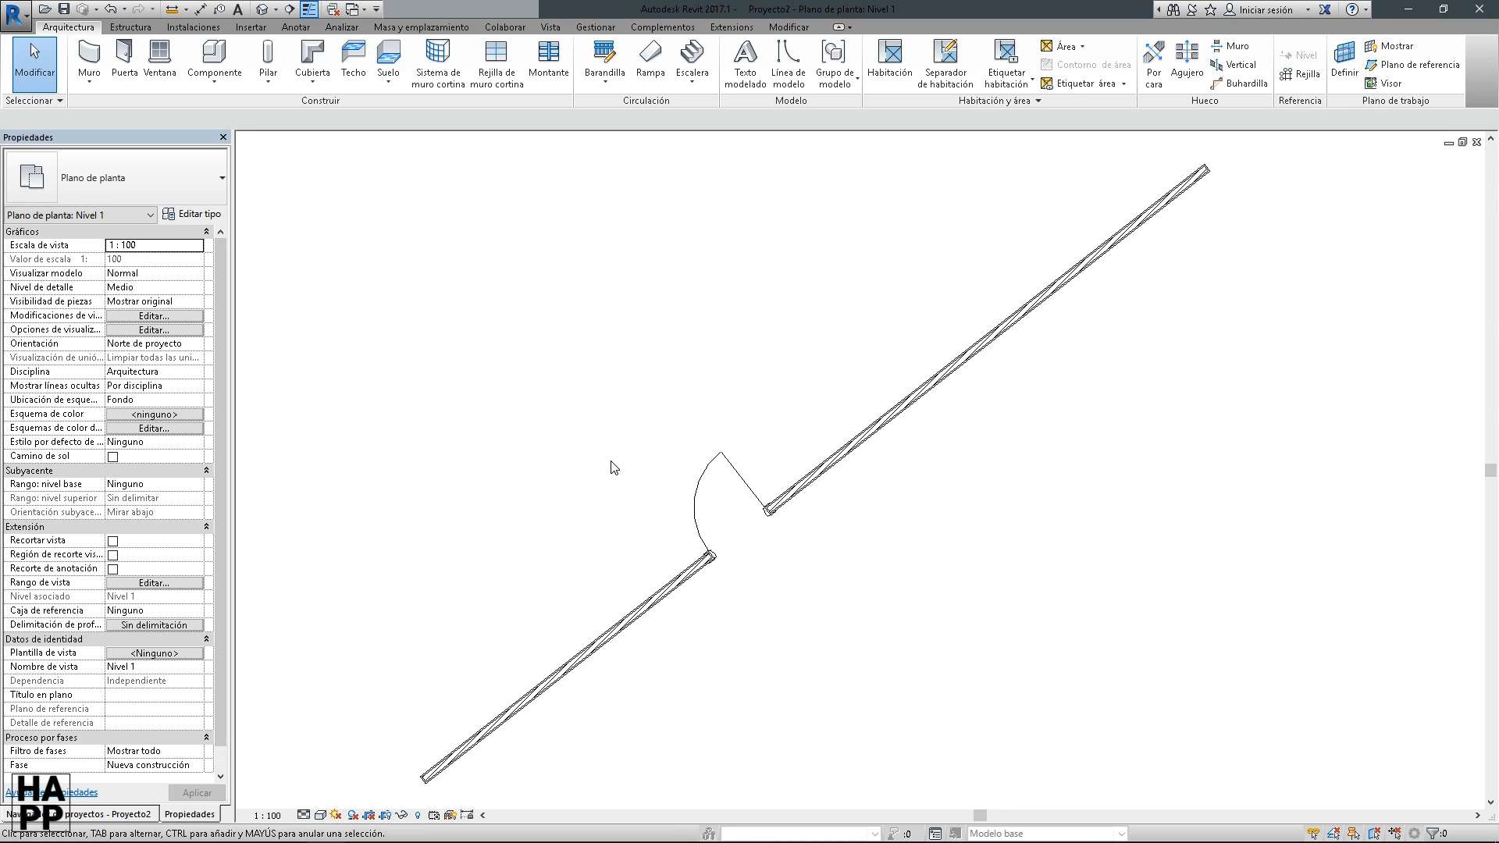
middle_click_drag(599, 475, 602, 478)
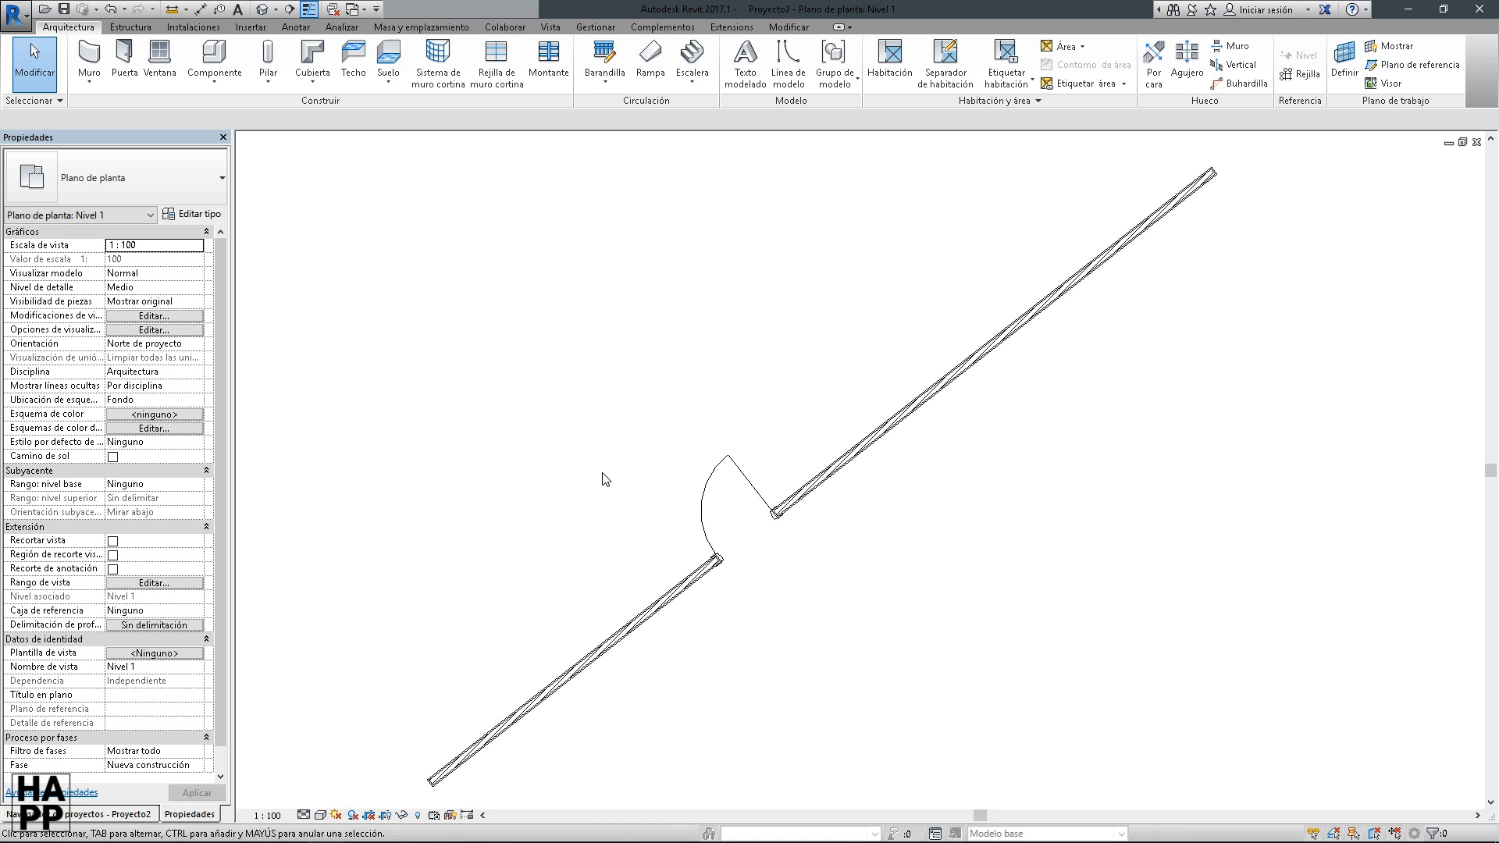